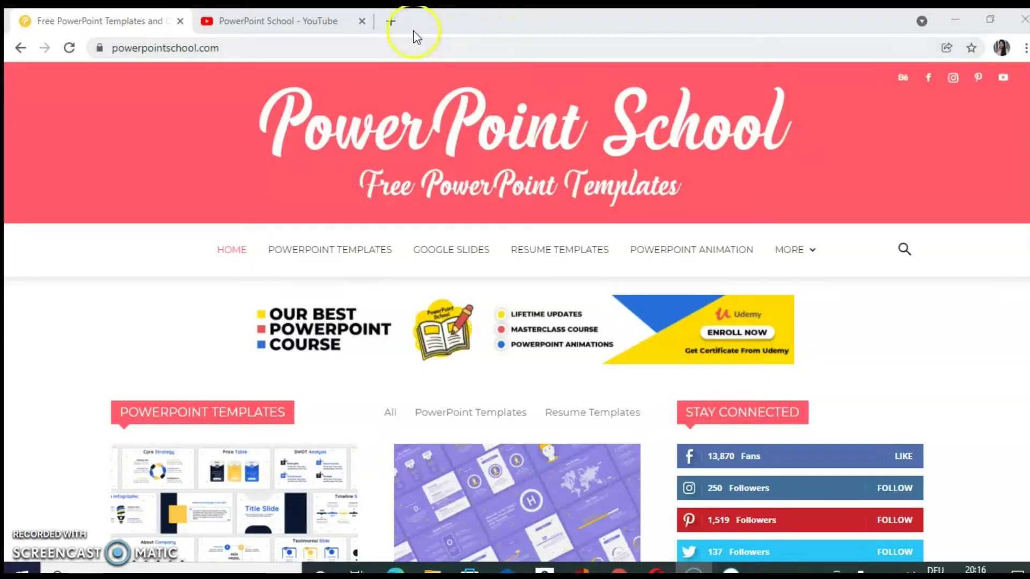
Step: Browse the latest free PowerPoint templates listed on the PowerPoint School templates page
click(394, 45)
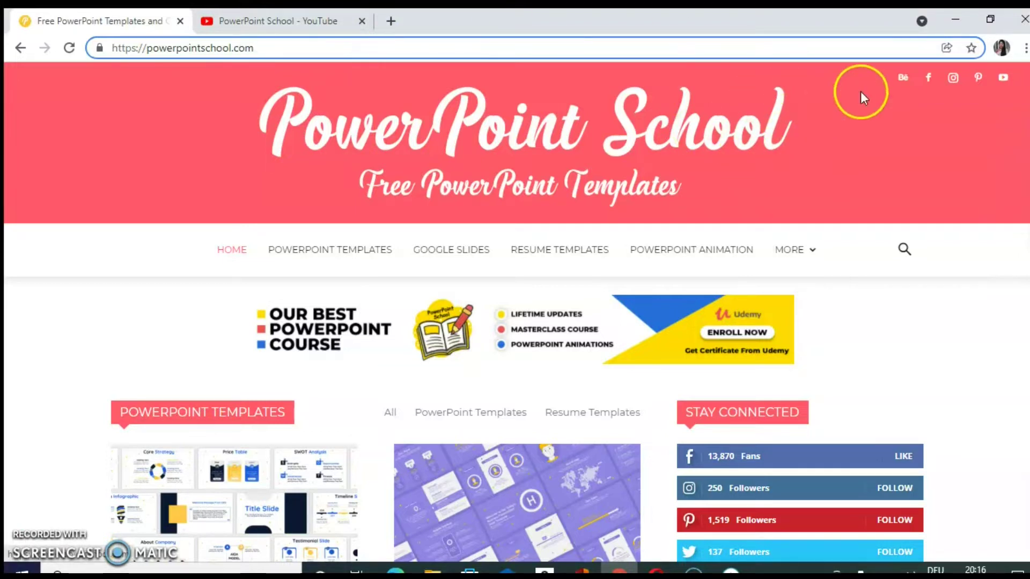
scroll(517, 317, down, 3)
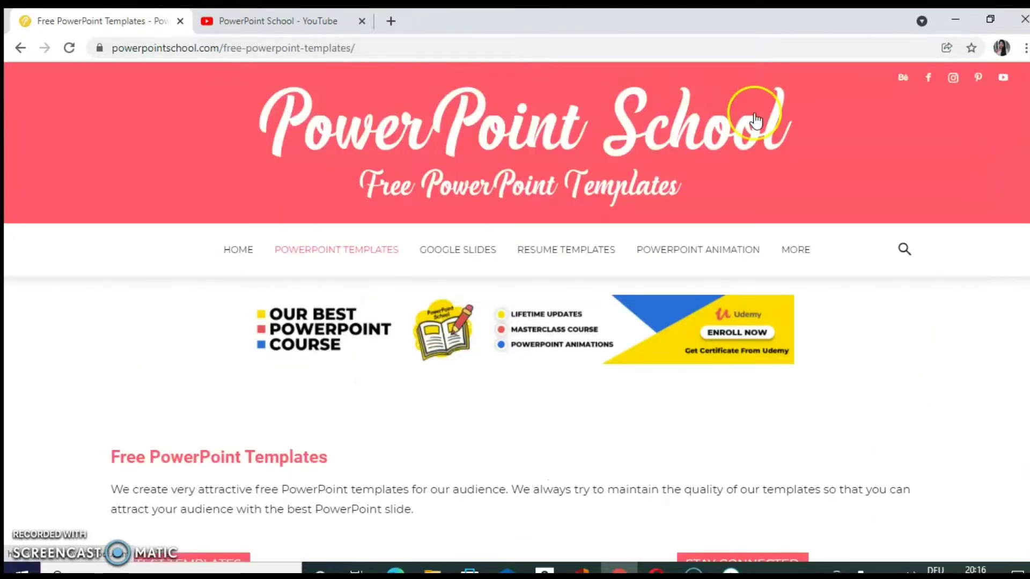
scroll(515, 311, down, 5)
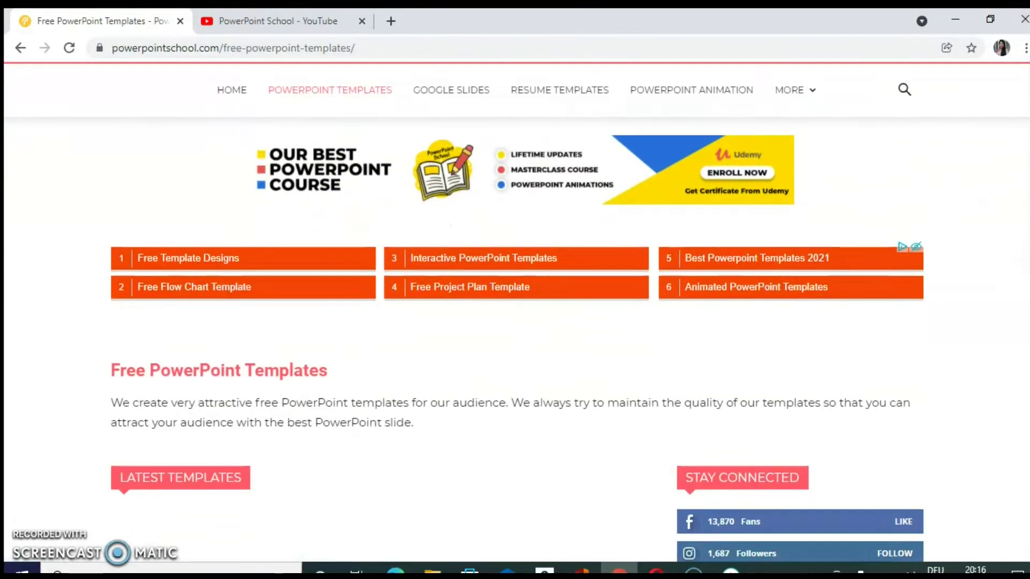
scroll(515, 311, down, 1)
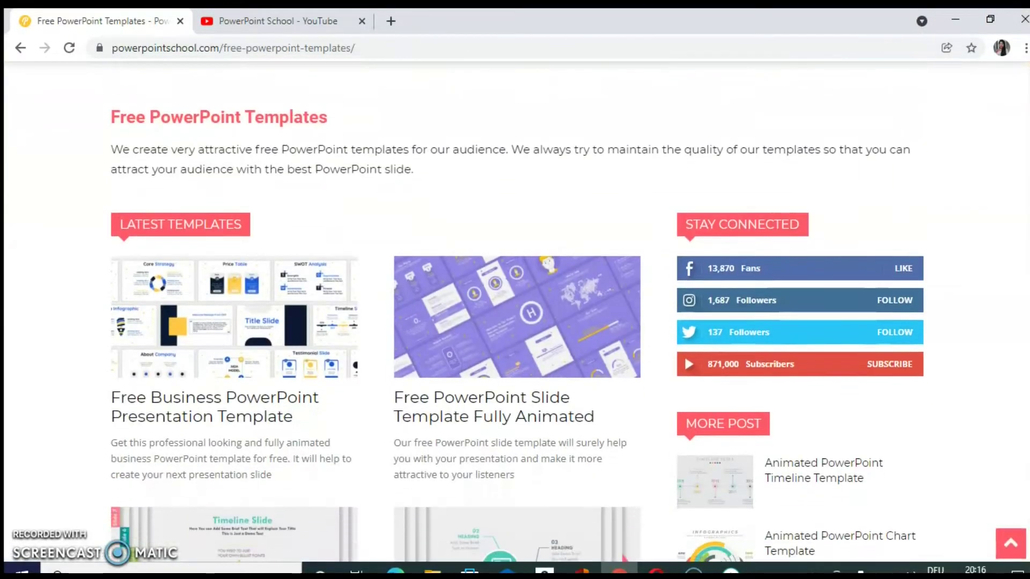
scroll(514, 311, down, 4)
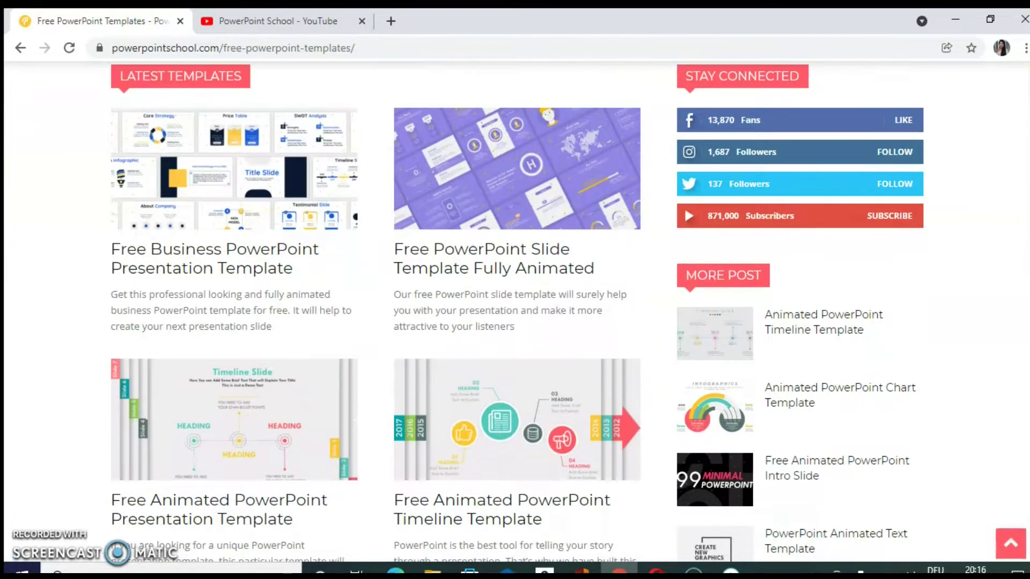
scroll(515, 311, down, 1)
scroll(515, 311, down, 1)
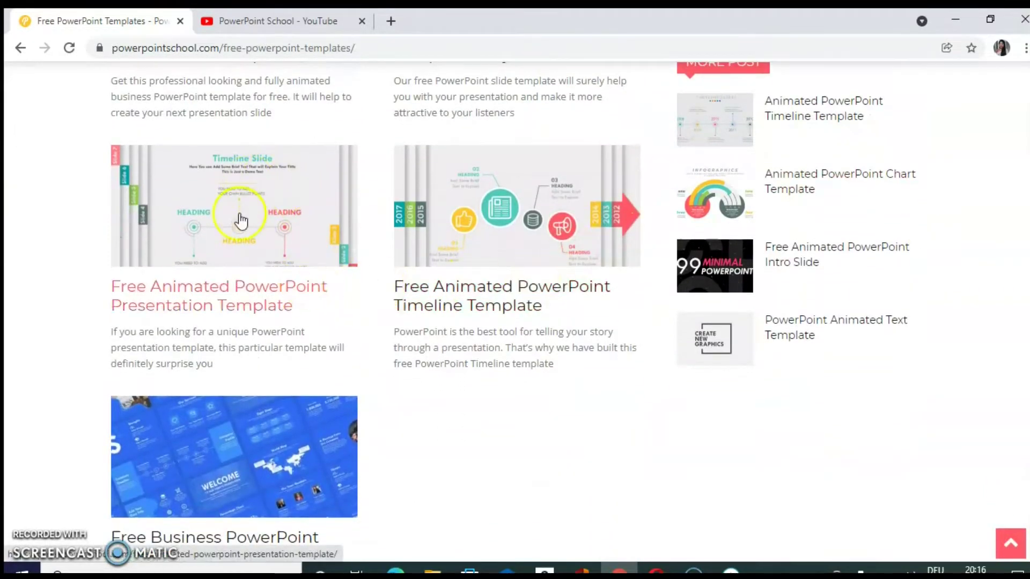
Step: Open the Free Animated PowerPoint Presentation Template page and scroll down to its download section
click(209, 306)
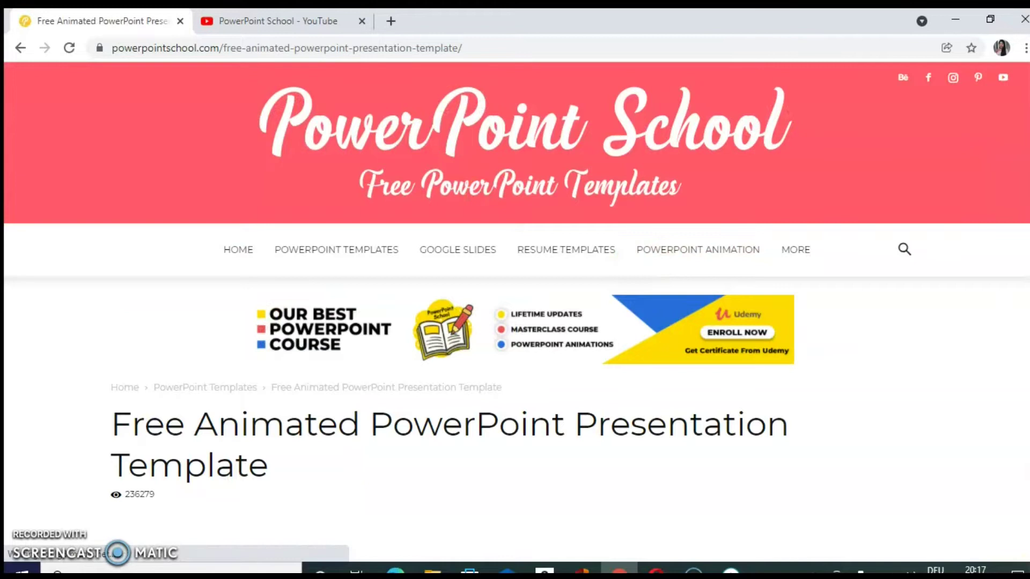
scroll(515, 322, down, 6)
scroll(375, 322, down, 6)
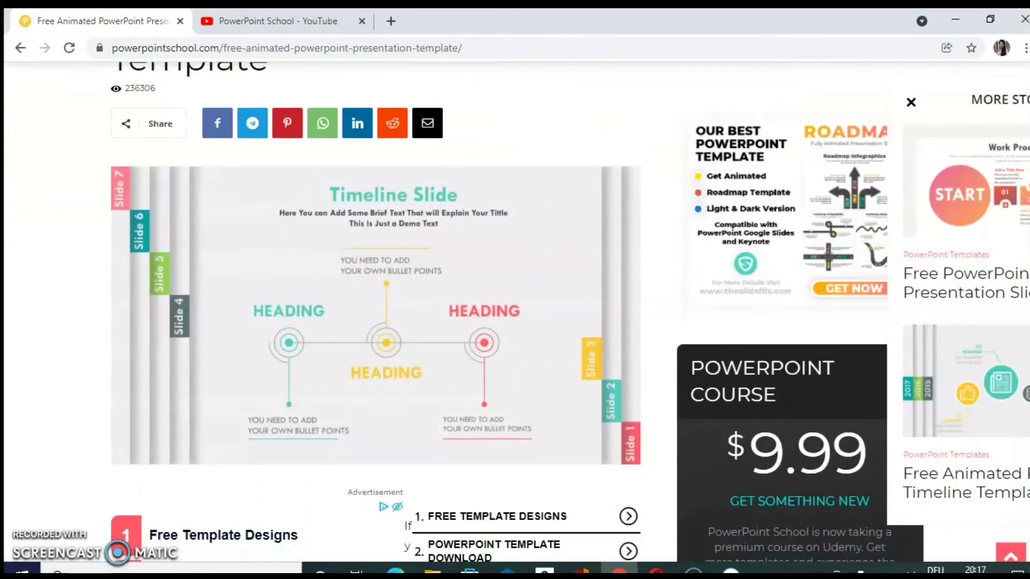
scroll(376, 322, down, 10)
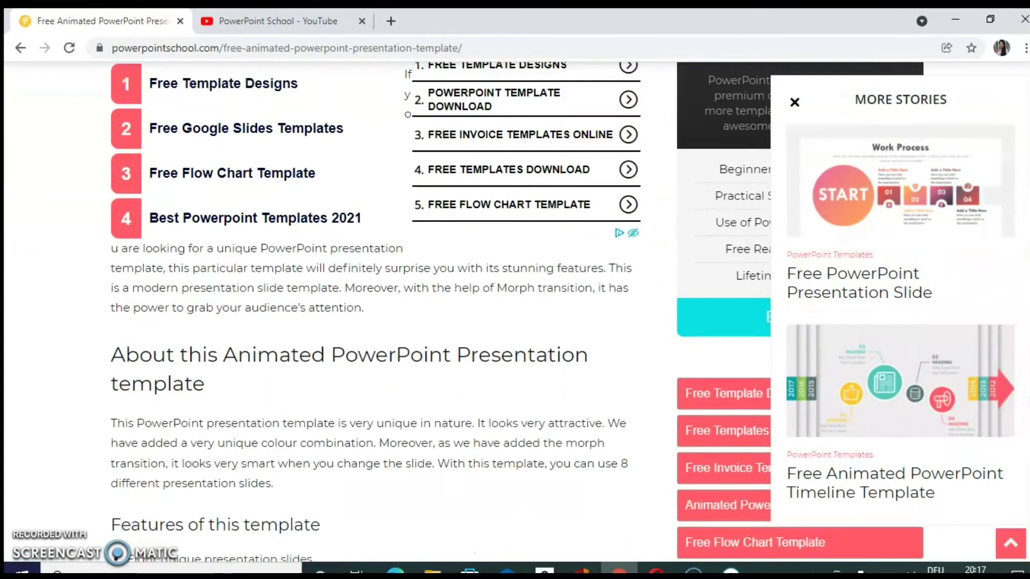
scroll(376, 322, down, 6)
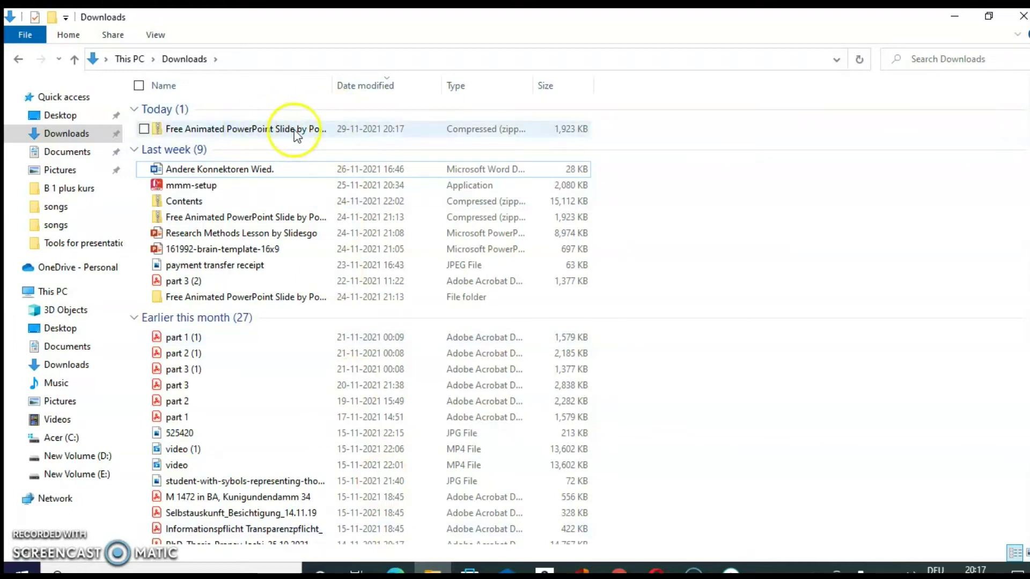
Step: Extract the template zip into 'Free Animated PowerPoint Slide by PowerPoint School (1)'
click(295, 132)
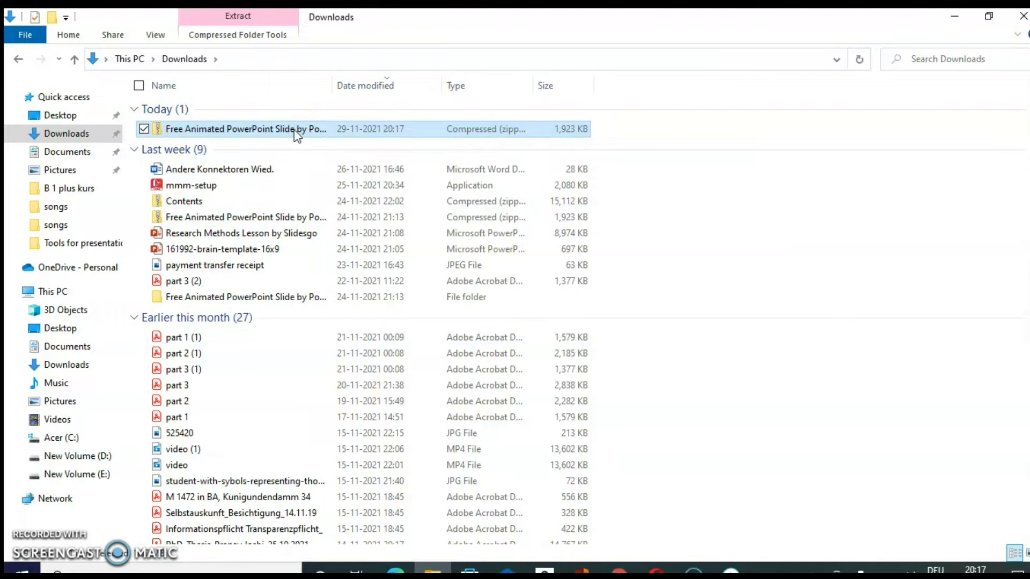
click(289, 133)
right_click(288, 129)
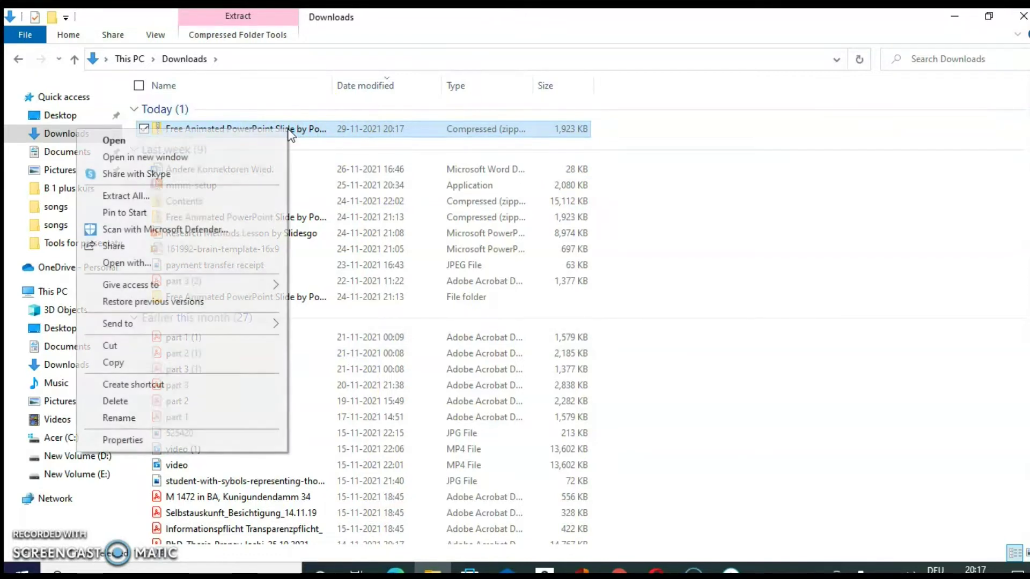
click(148, 199)
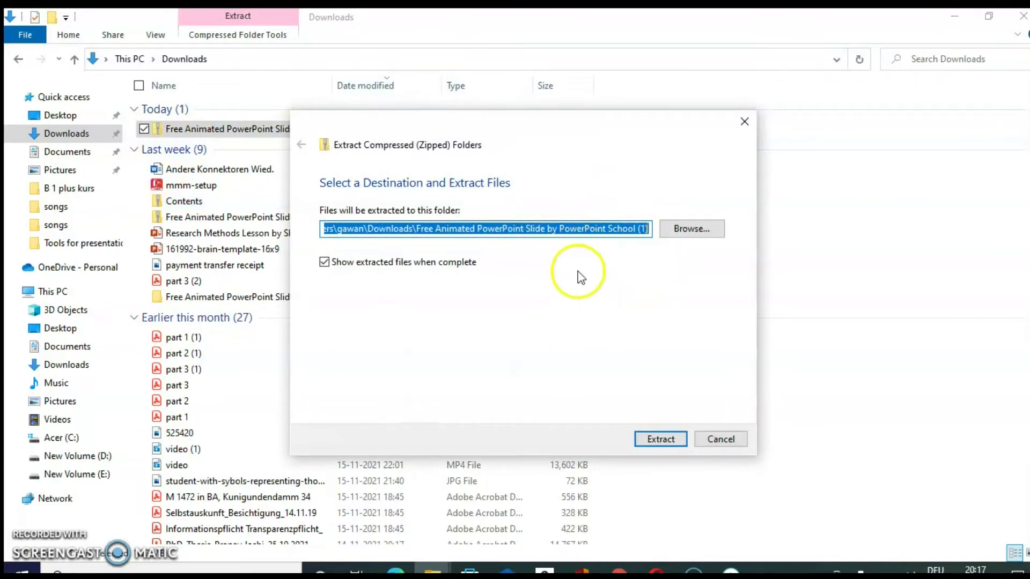
click(660, 439)
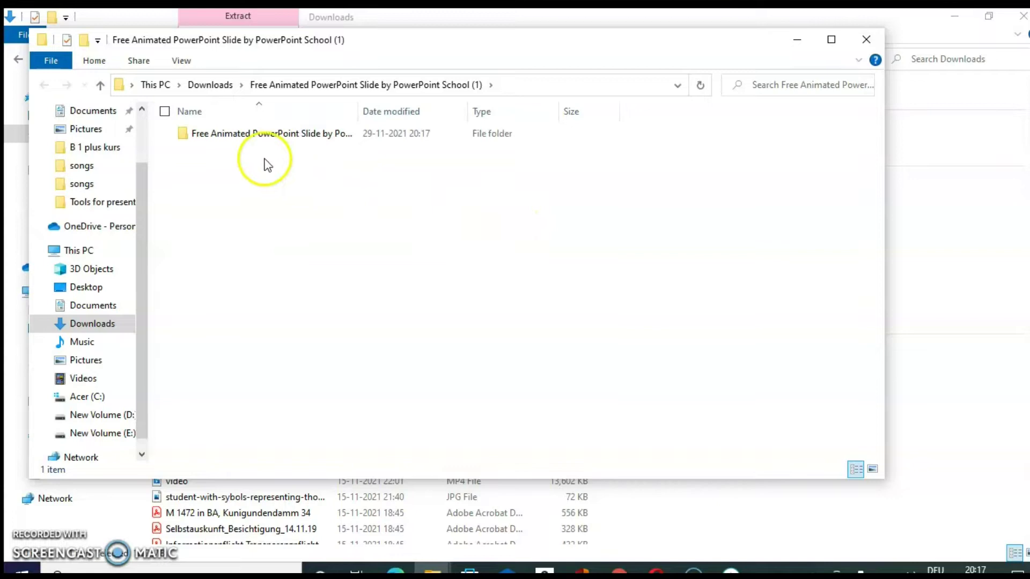
Step: Open 'Animated Presenation Template (with morph transition)' from Template > With Morph Transition
click(282, 135)
double_click(281, 135)
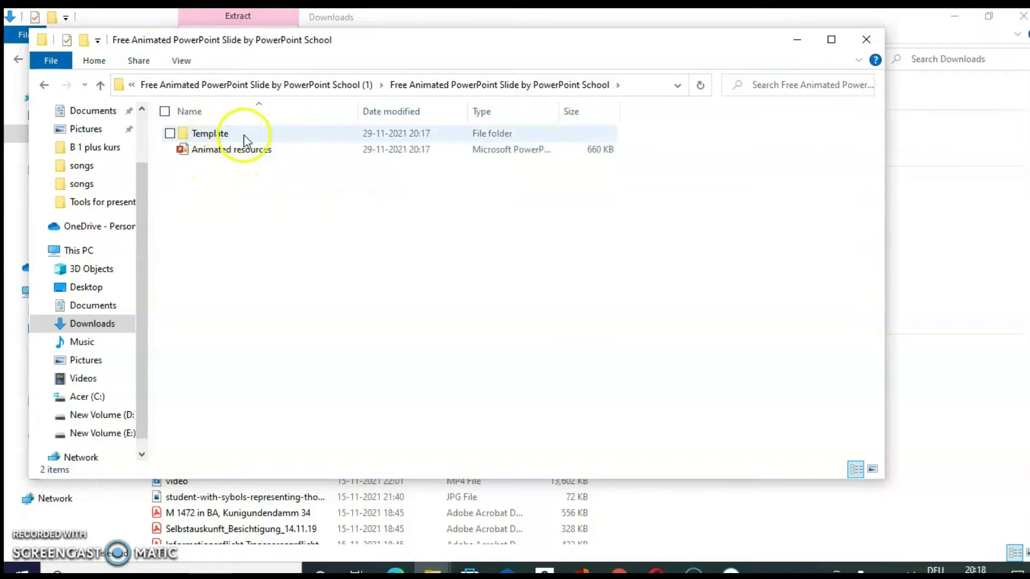
double_click(231, 135)
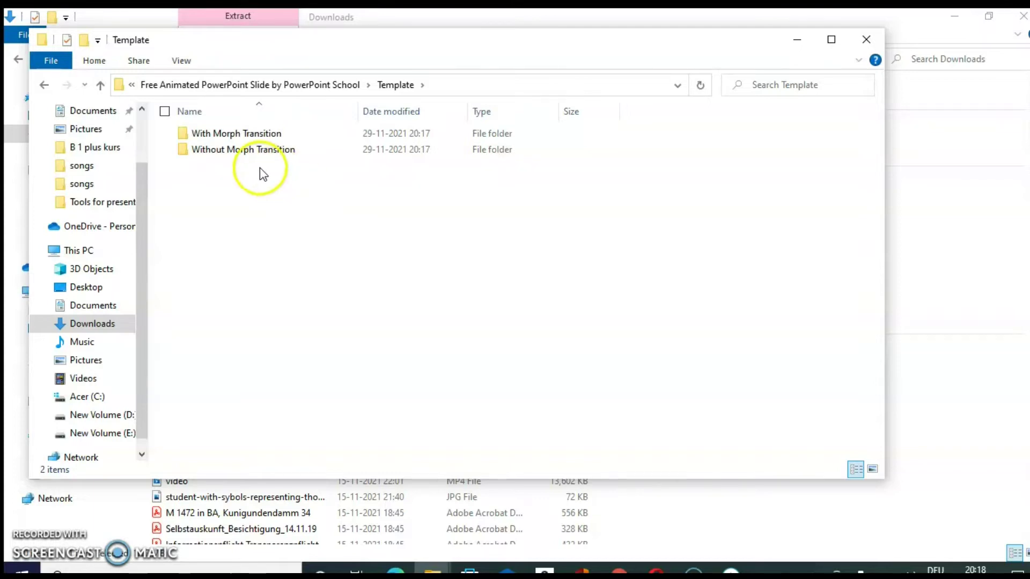
double_click(262, 134)
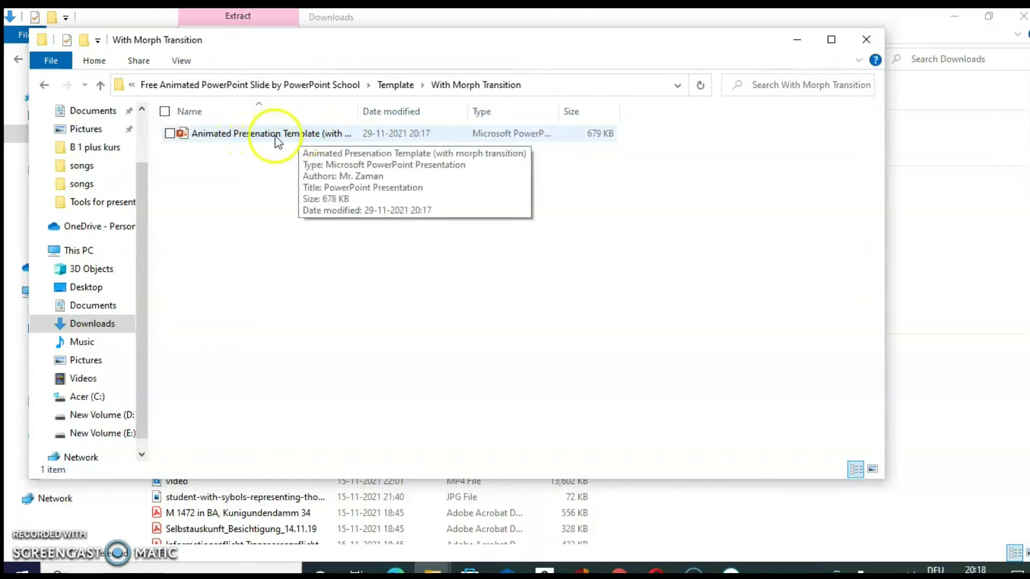
click(285, 137)
double_click(285, 137)
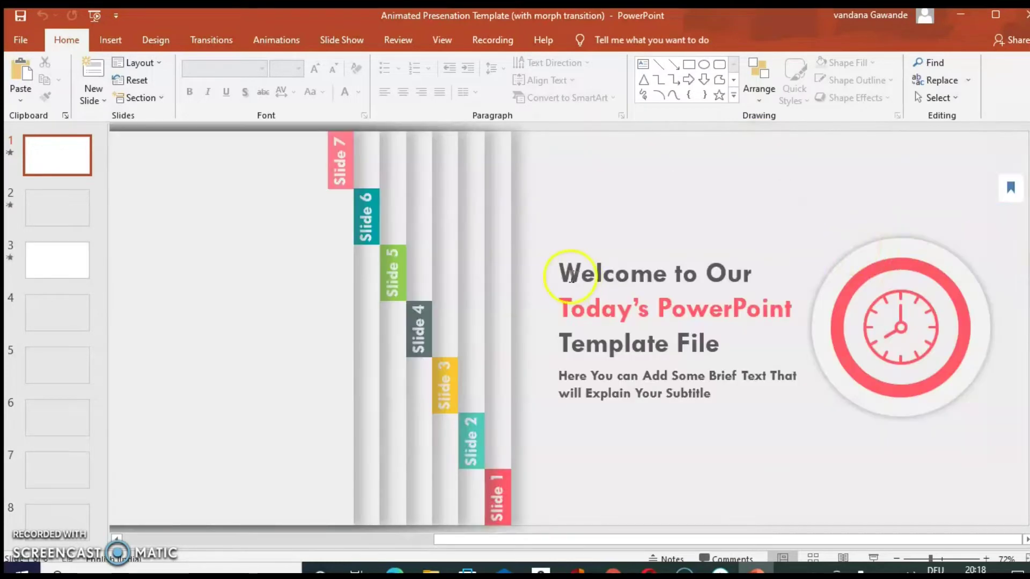
Step: Run the slide show from the beginning through all eight morph slides
click(343, 35)
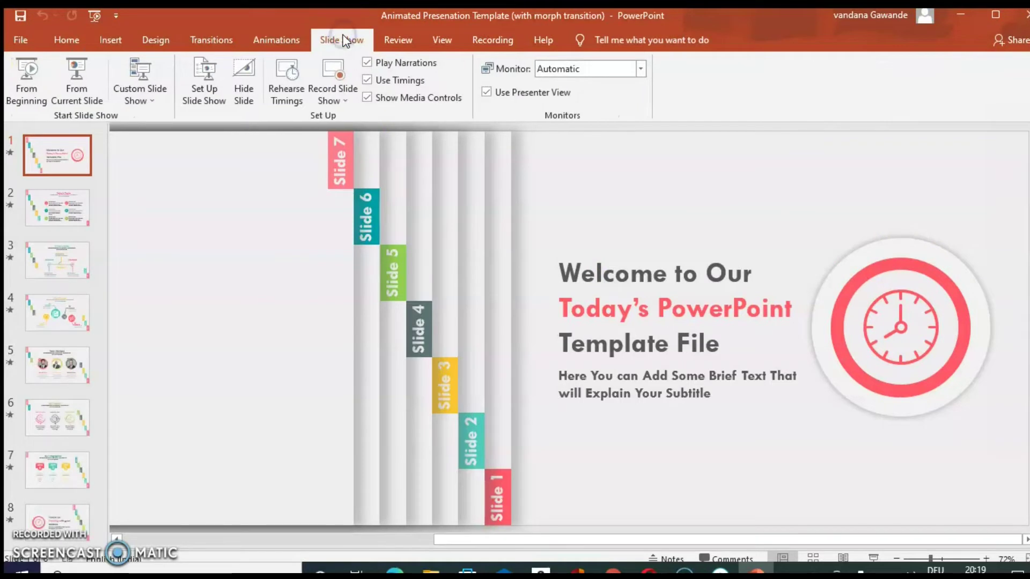
click(23, 82)
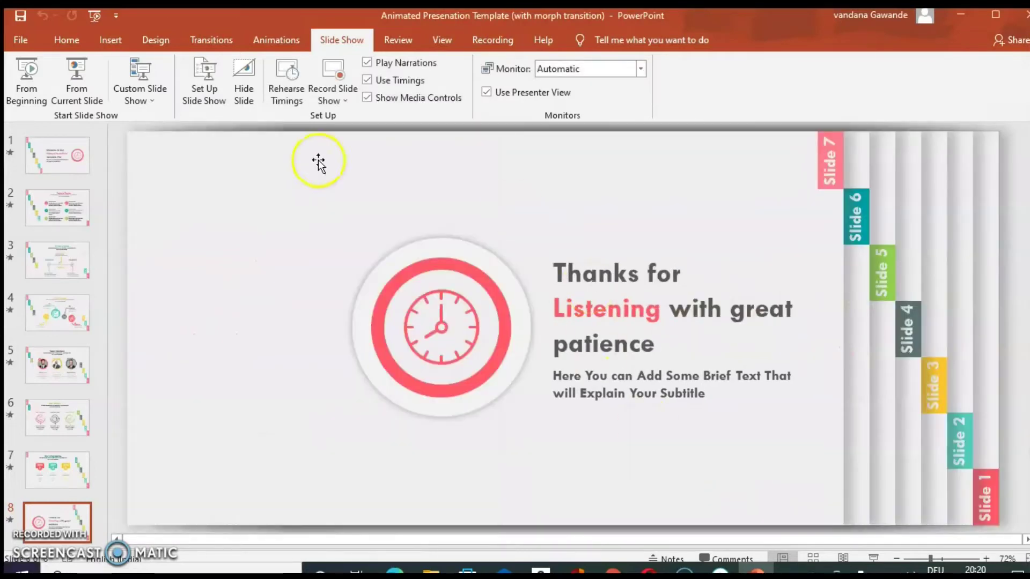
Step: Clear the first topic's placeholder description on the Today's Topics slide
click(52, 155)
click(60, 211)
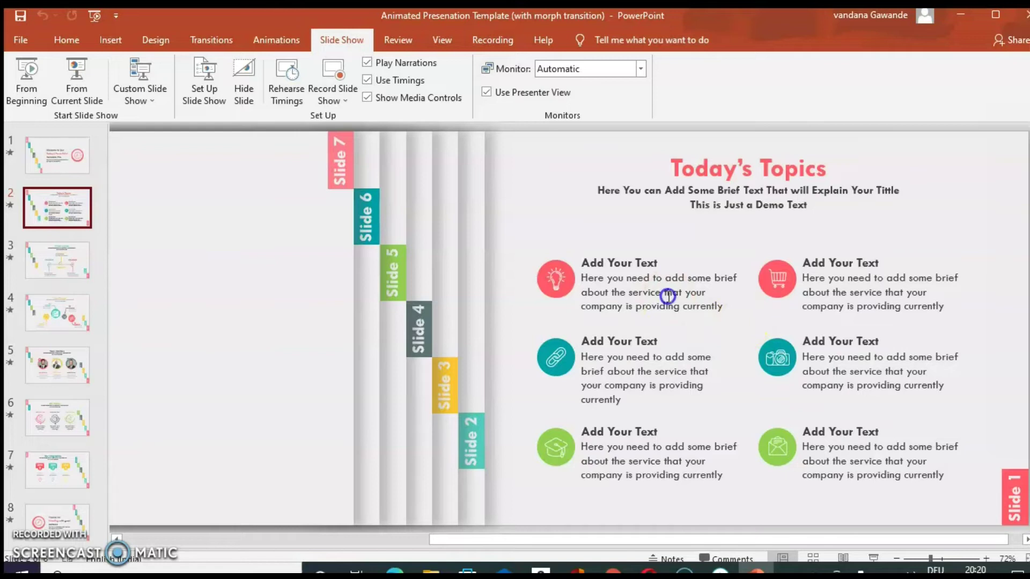
click(667, 295)
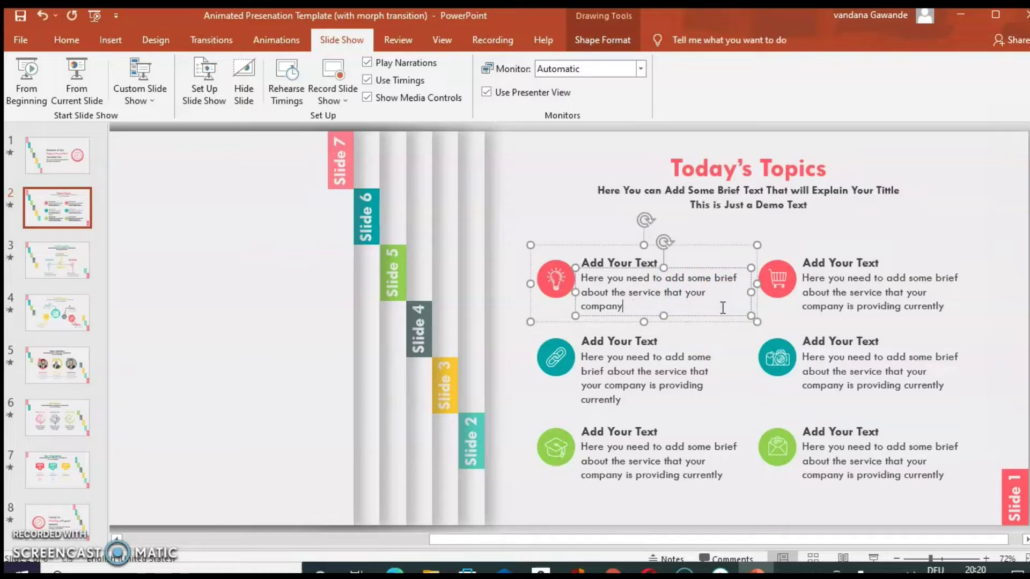
key(ctrl+BackSpace)
key(ctrl+BackSpace)
key(ctrl+BackSpace)
key(BackSpace)
key(BackSpace)
key(BackSpace)
key(BackSpace)
key(BackSpace)
key(BackSpace)
key(BackSpace)
key(BackSpace)
key(BackSpace)
key(BackSpace)
key(BackSpace)
key(BackSpace)
key(BackSpace)
key(BackSpace)
key(BackSpace)
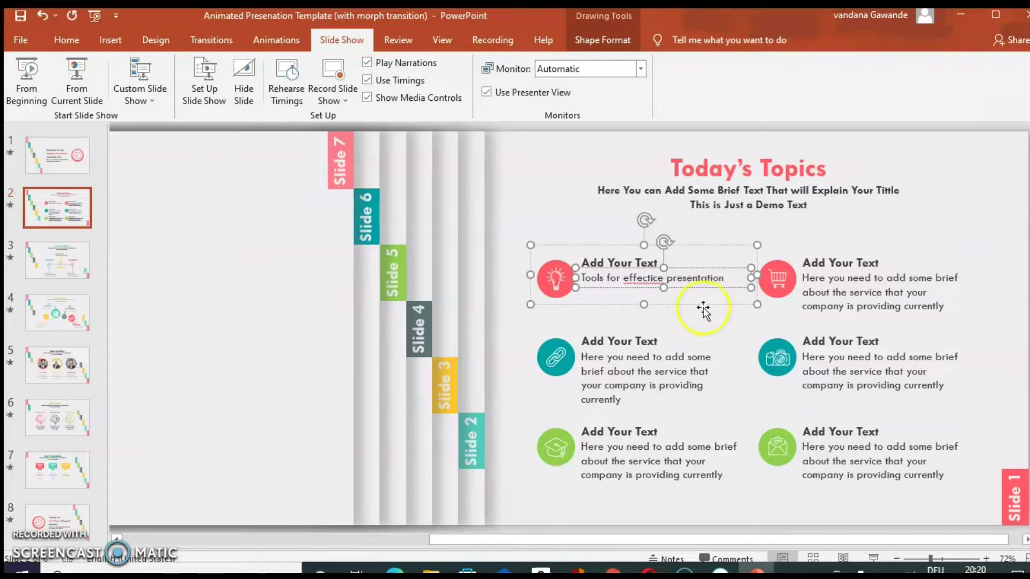
Step: Check the slide's other topic elements, then return to the template page in Chrome
click(627, 341)
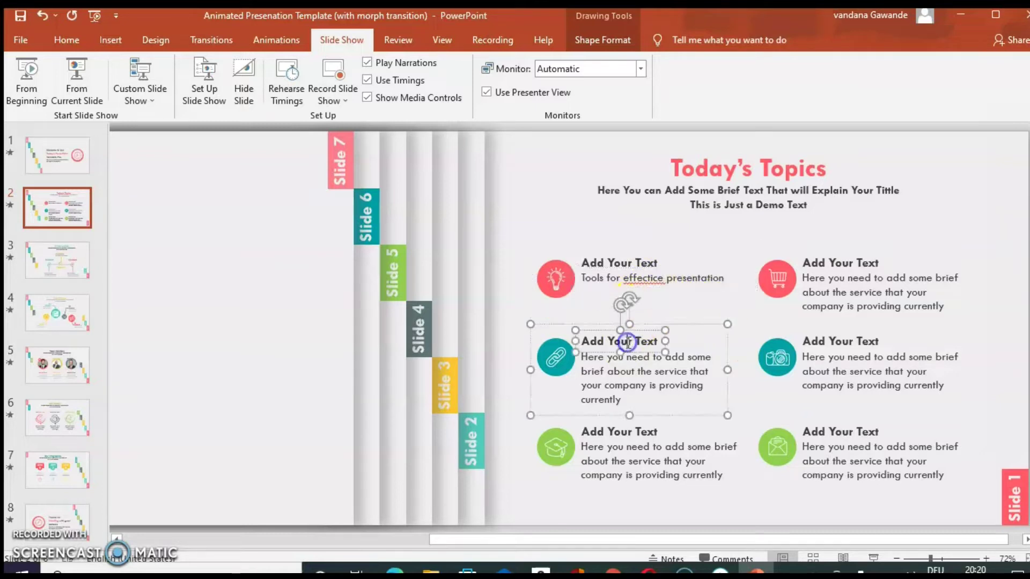
click(556, 360)
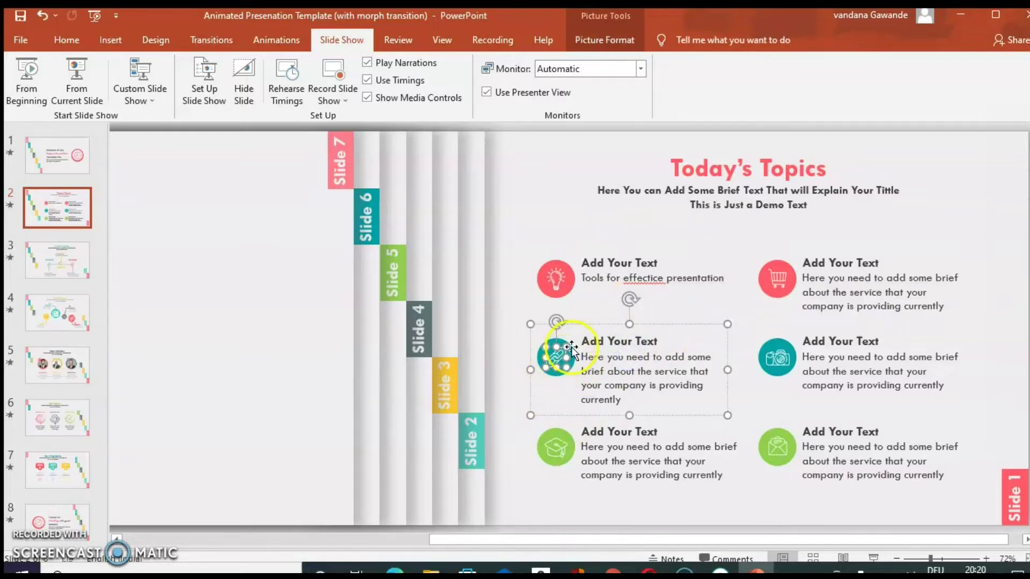
click(666, 340)
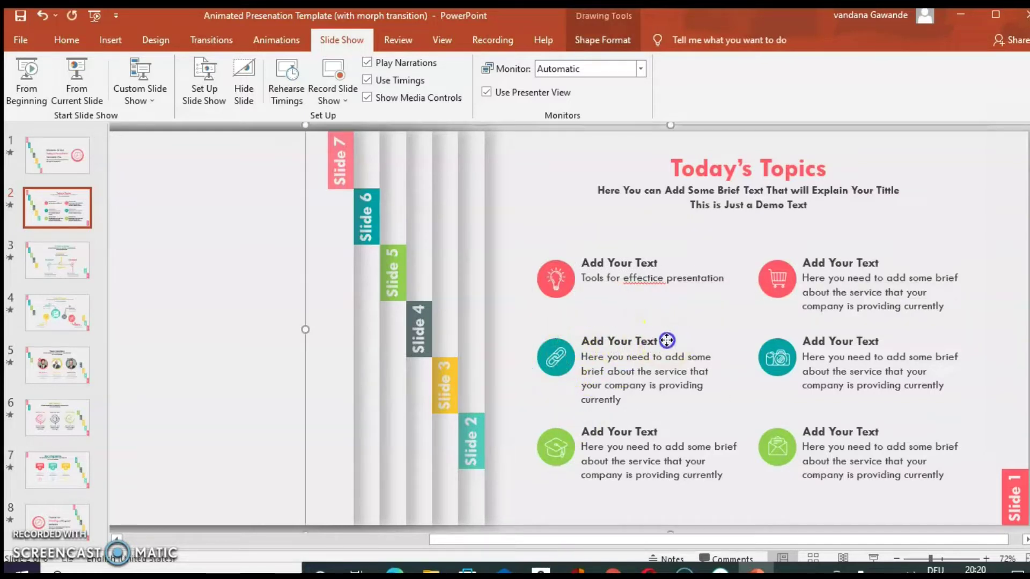
click(747, 177)
click(548, 198)
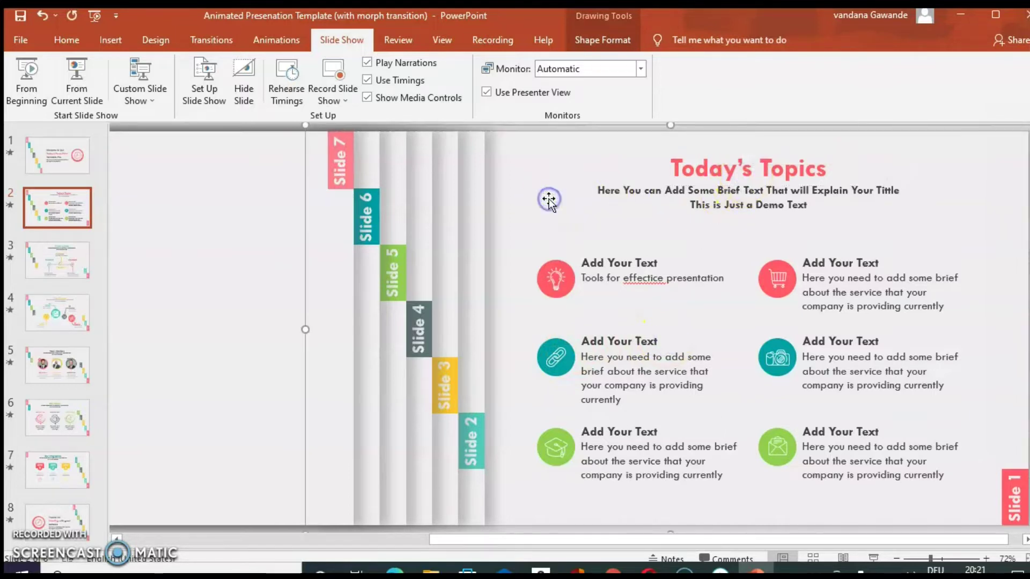
click(280, 225)
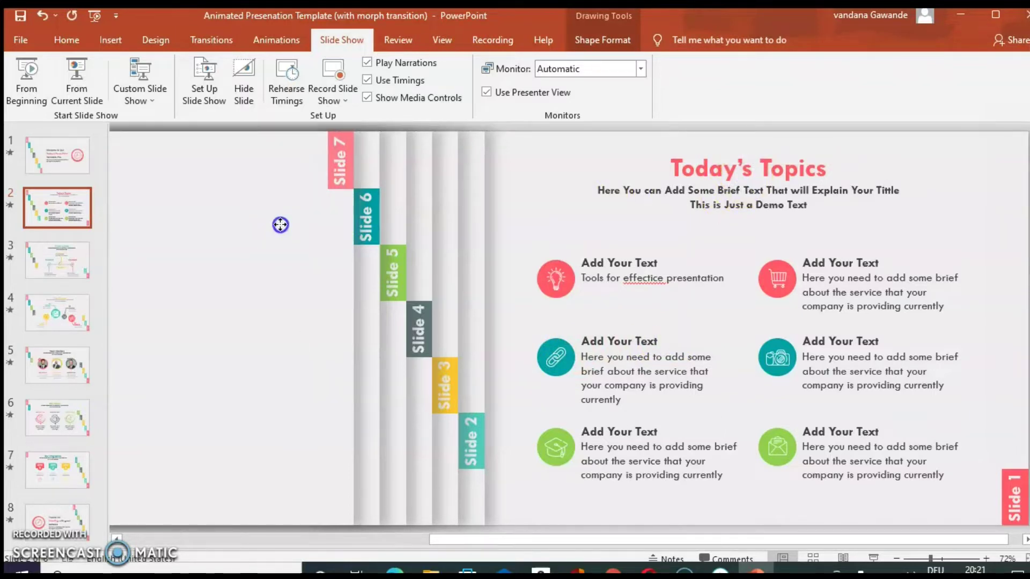
drag(772, 456, 552, 456)
click(613, 570)
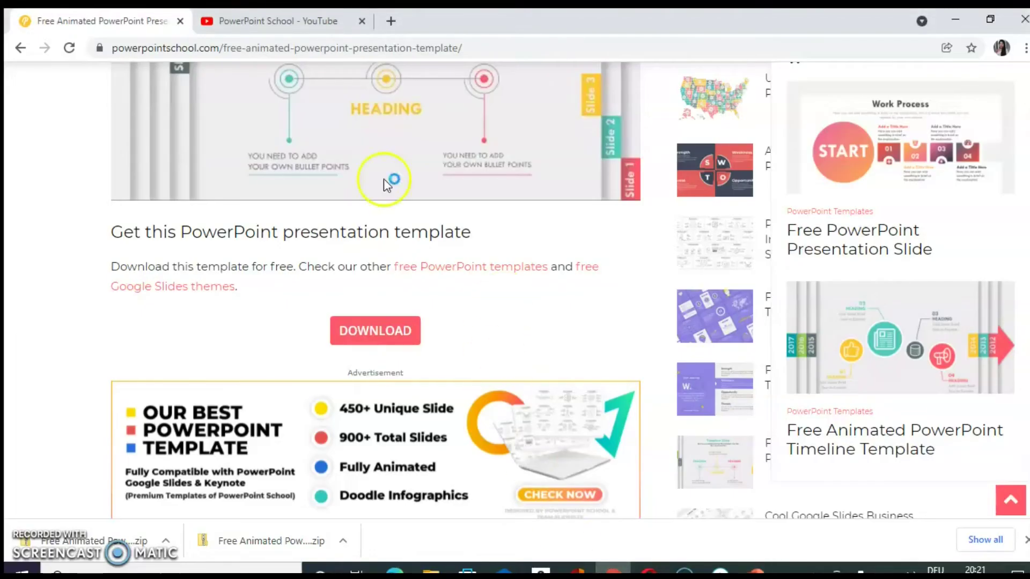
click(286, 21)
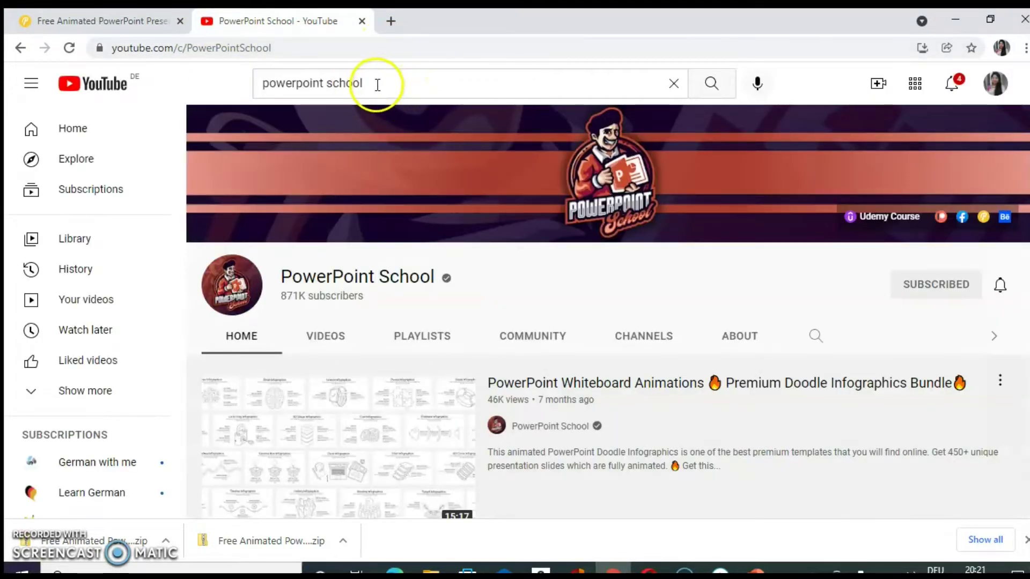
click(377, 85)
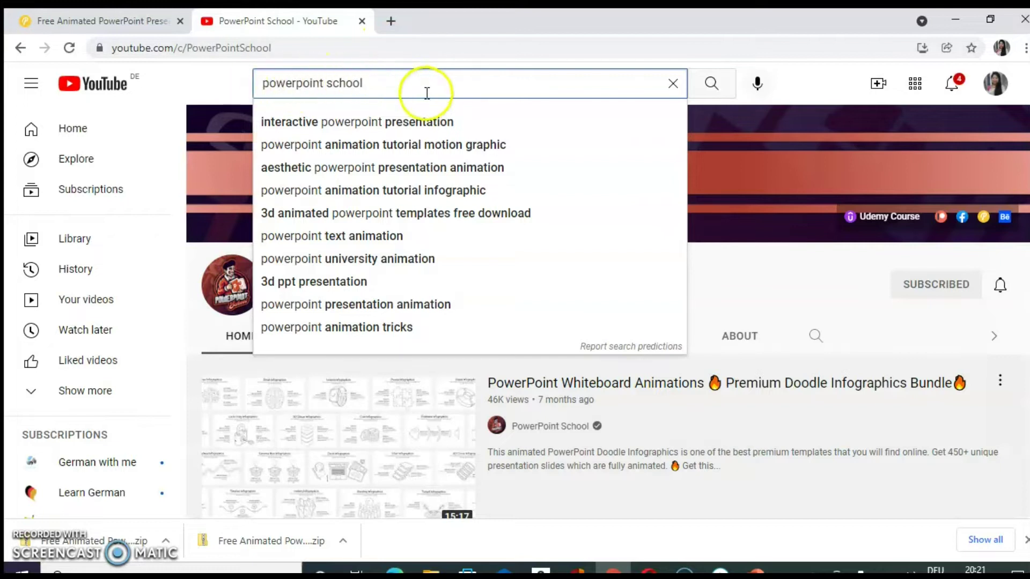
click(784, 260)
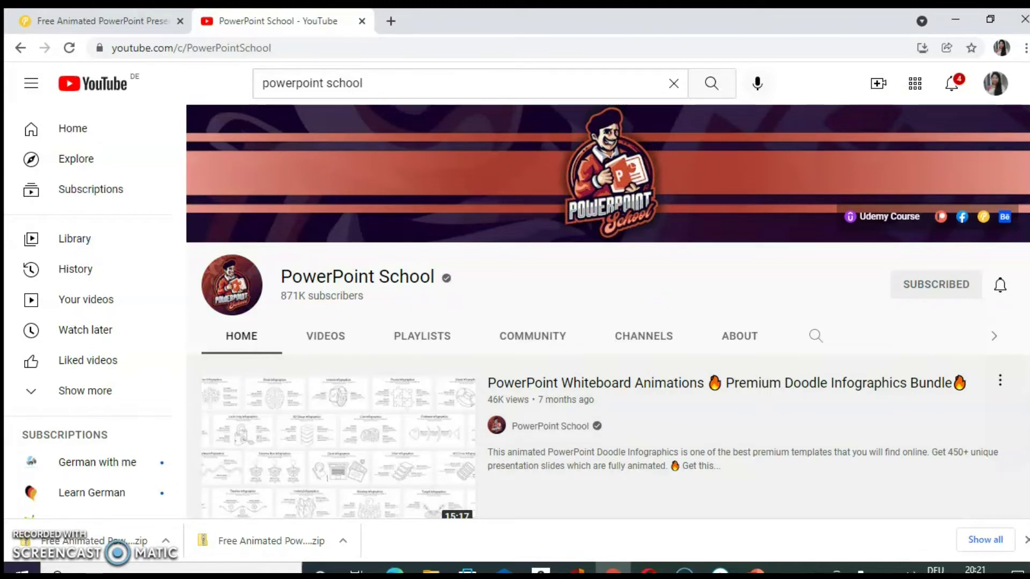
scroll(608, 311, down, 1)
scroll(608, 311, down, 5)
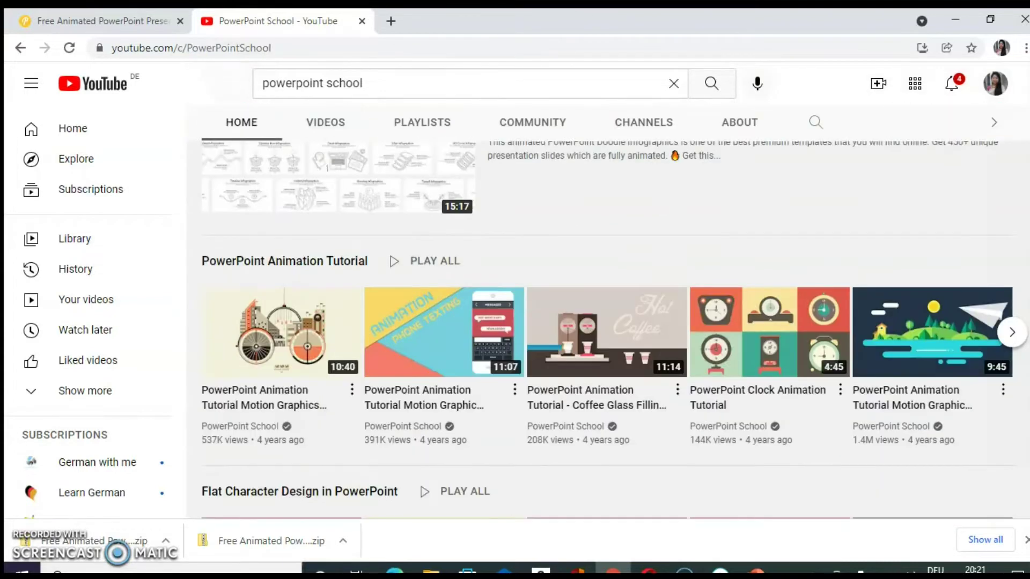
scroll(608, 311, down, 2)
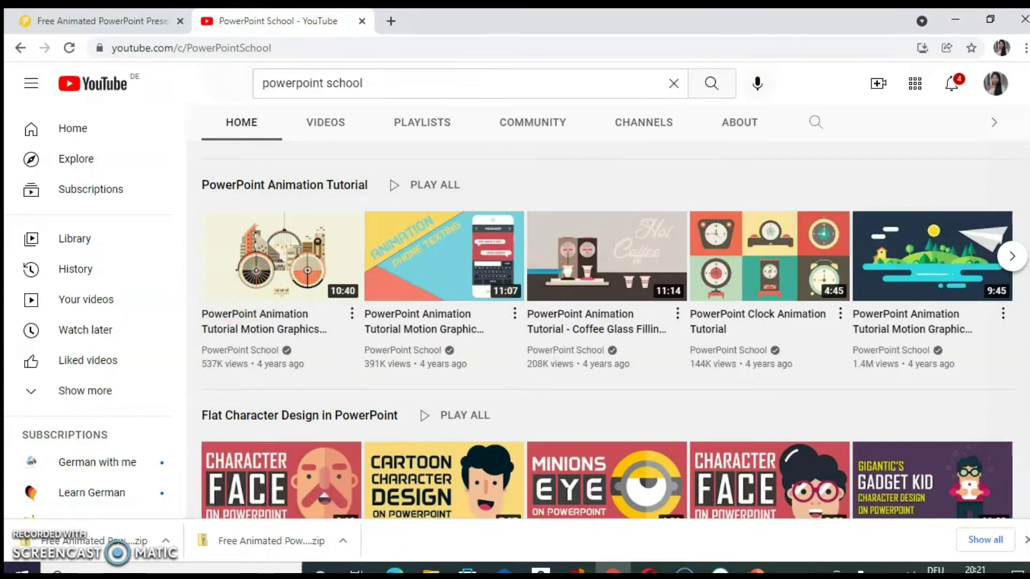
scroll(615, 333, down, 3)
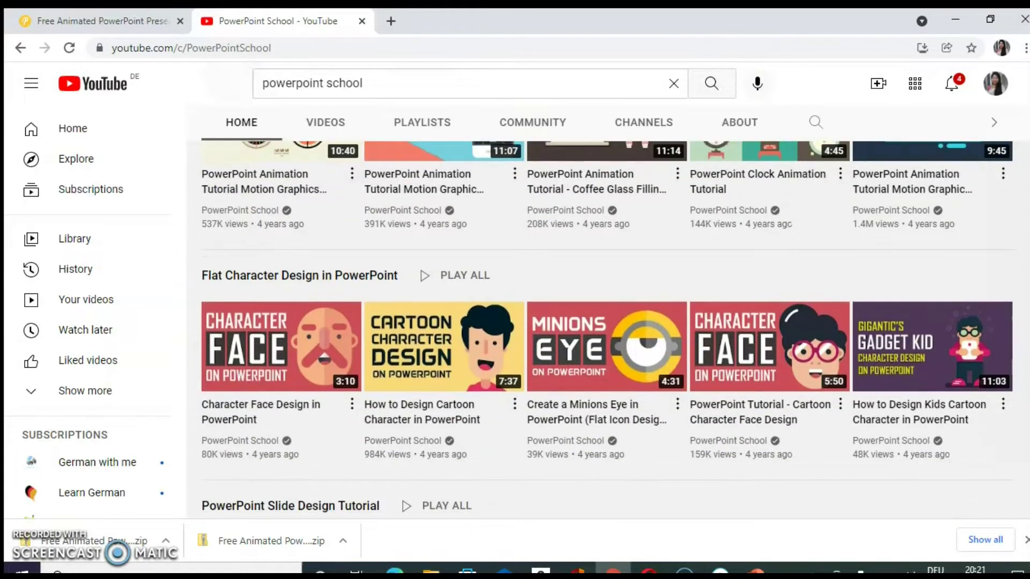
scroll(249, 257, down, 2)
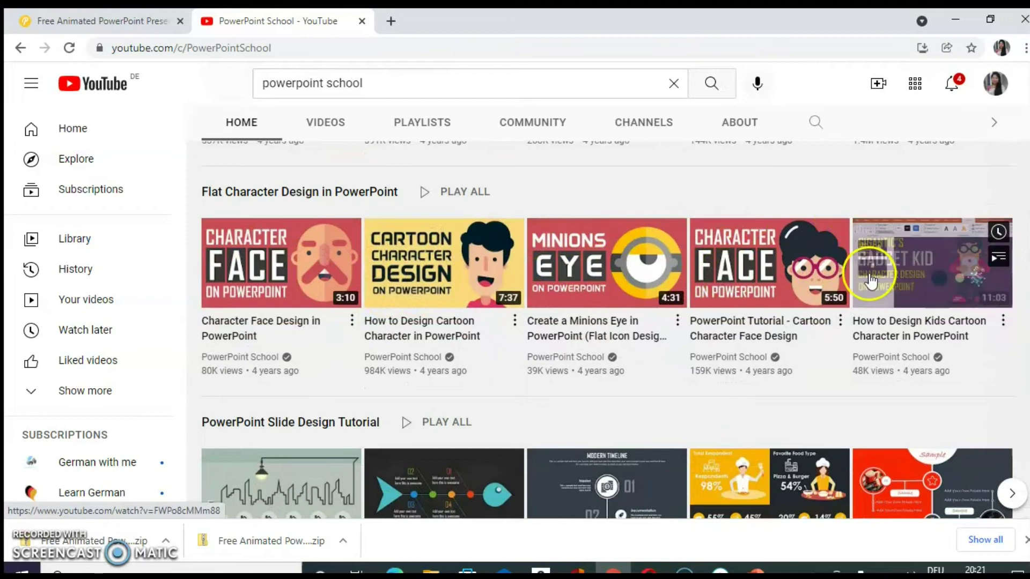
scroll(871, 279, down, 3)
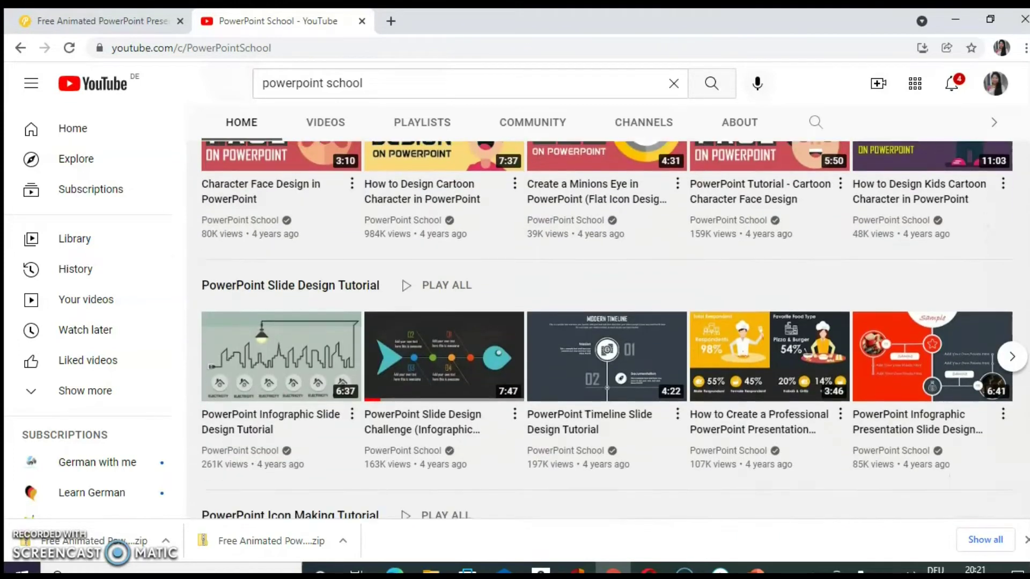
scroll(321, 268, down, 3)
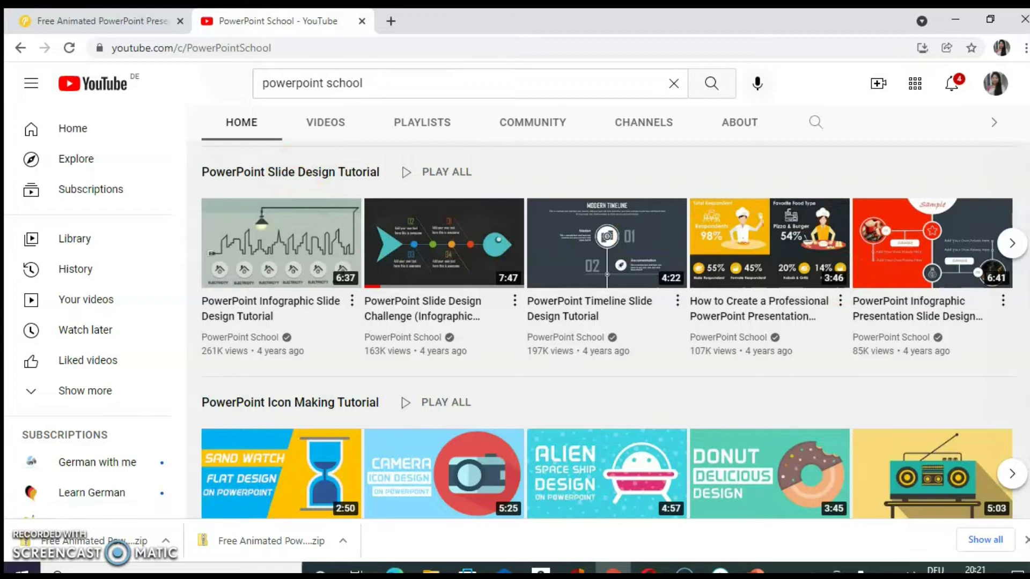
scroll(705, 311, down, 3)
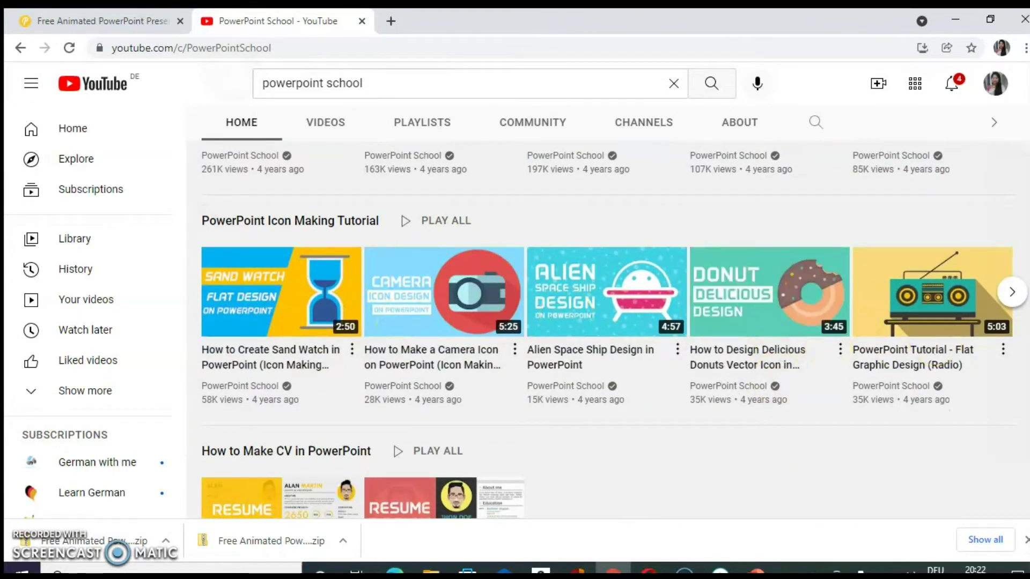
scroll(413, 321, down, 3)
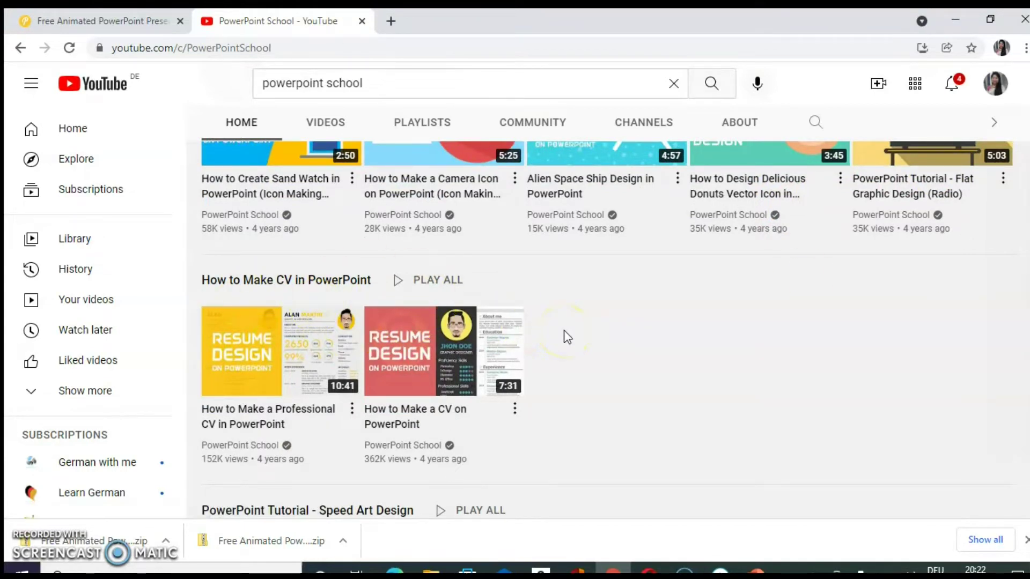
click(400, 92)
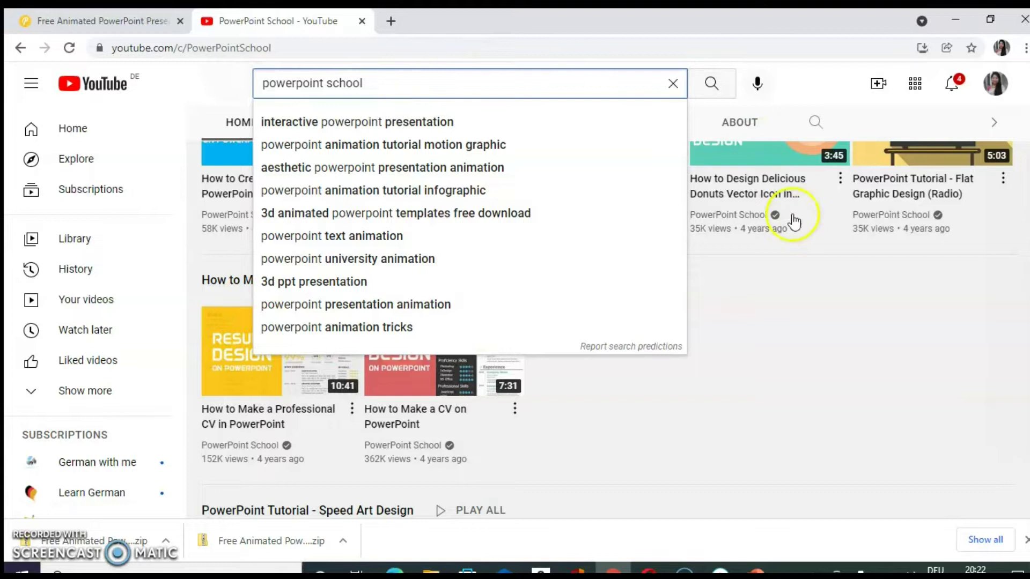
click(799, 292)
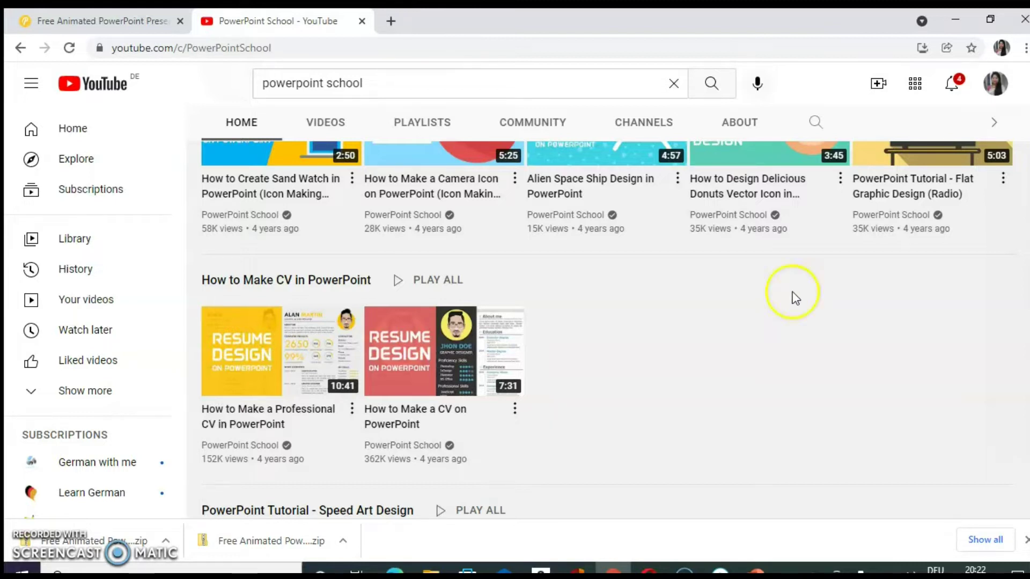
Step: Switch from Chrome to the open PowerPoint presentation
click(684, 570)
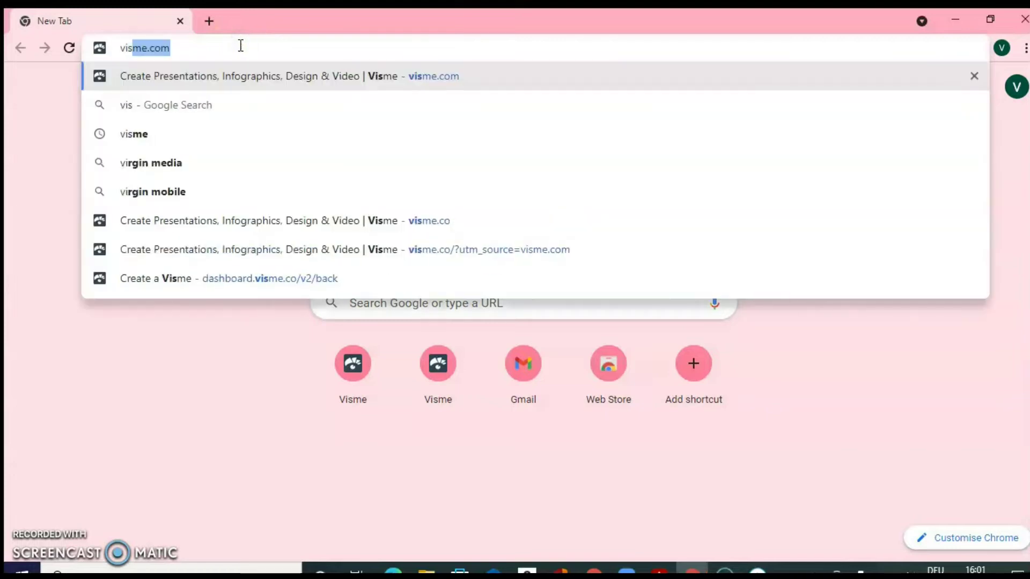
Step: Go to the Visme website and pick the presentation software page from its Create menu
text(me)
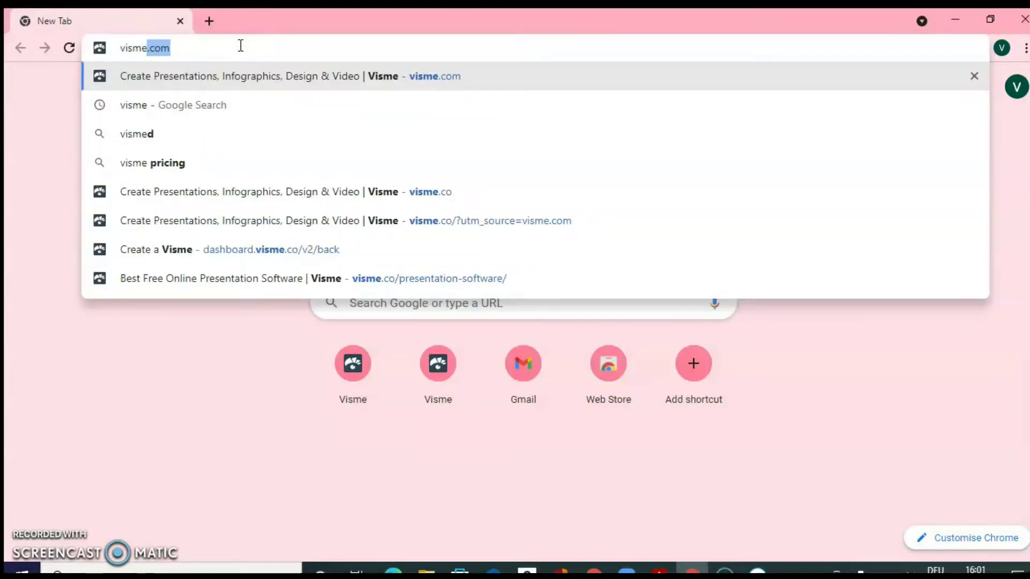
key(Return)
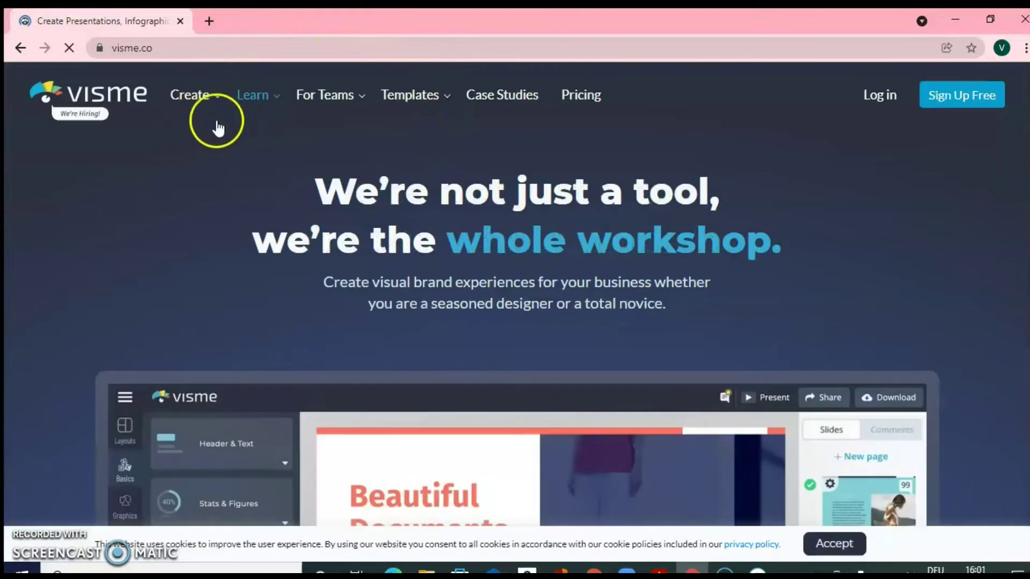
click(199, 97)
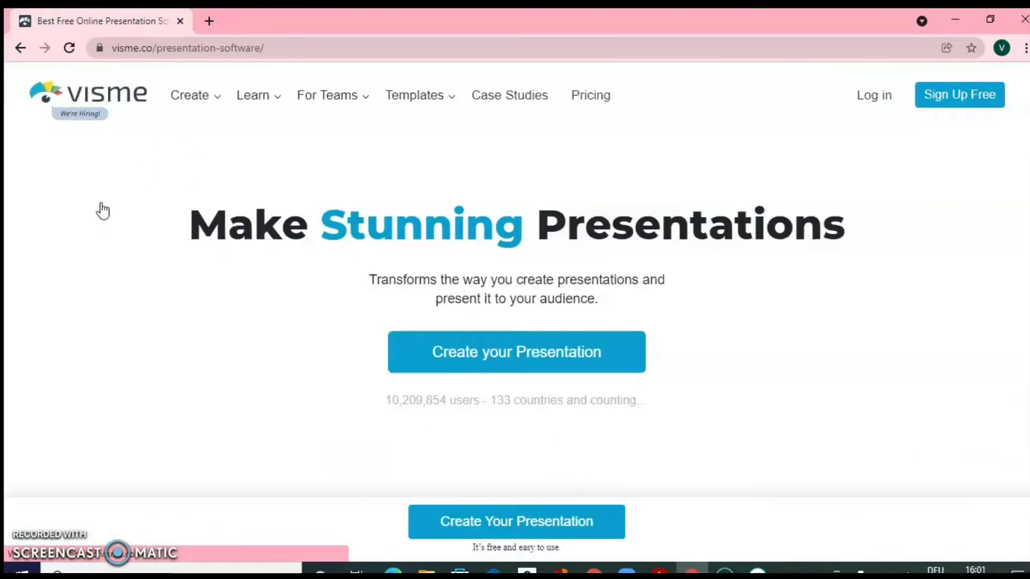
Step: Open Visme's presentation template gallery and scroll through the Modern, Simple, Creative and Startup Pitch Deck sets
click(519, 354)
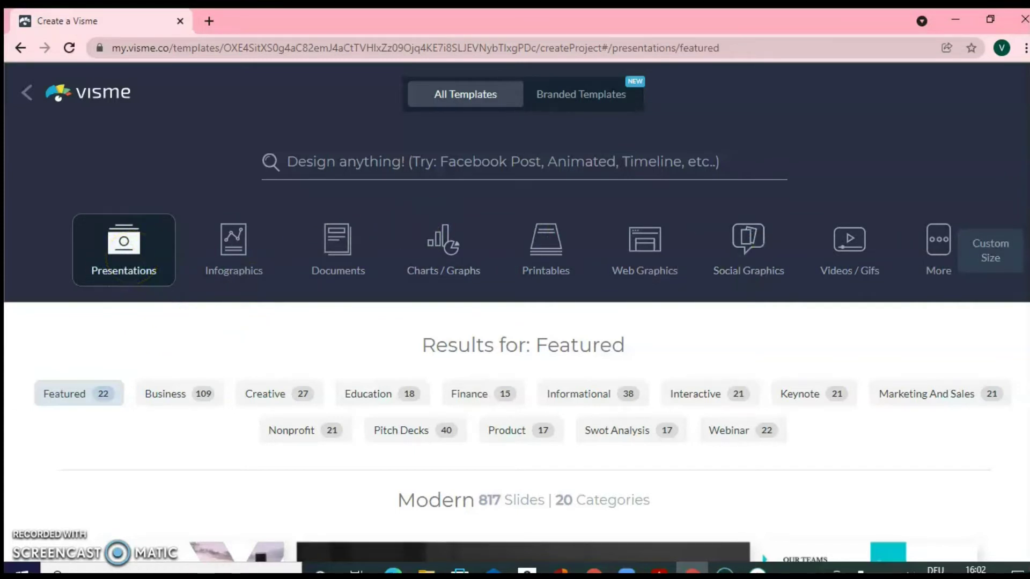
key(ctrl+a)
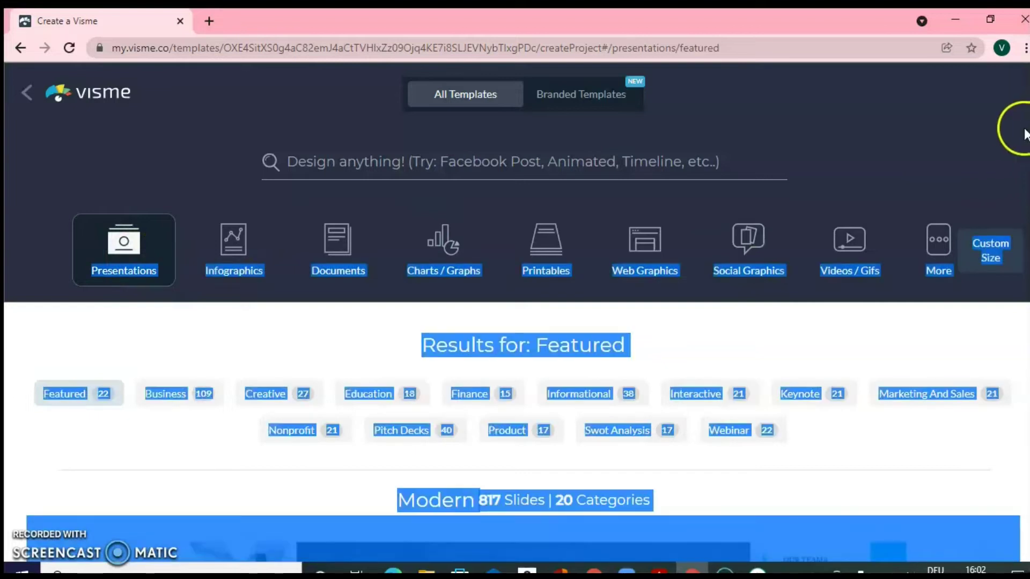
click(1022, 130)
scroll(573, 165, down, 5)
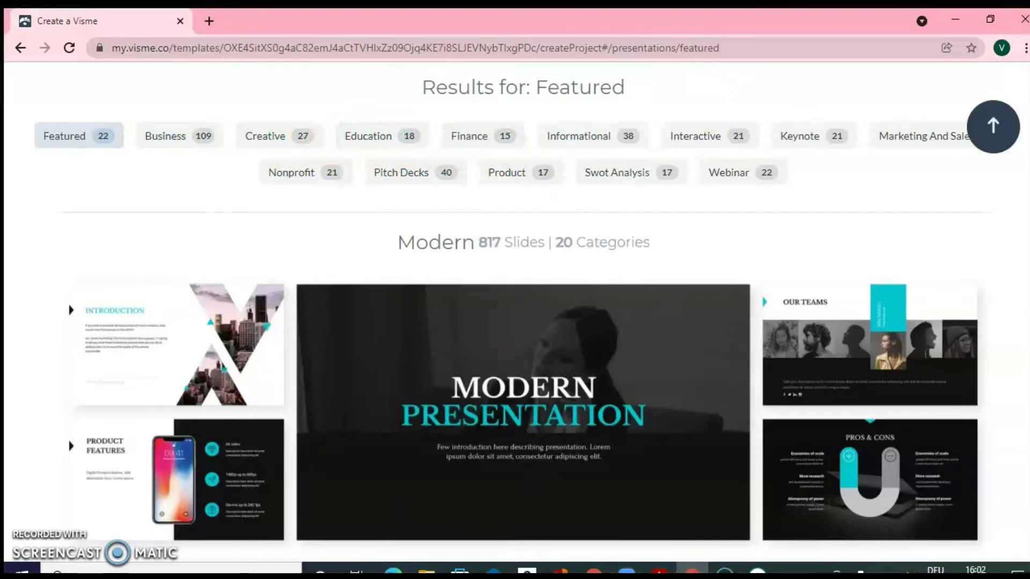
scroll(523, 322, down, 3)
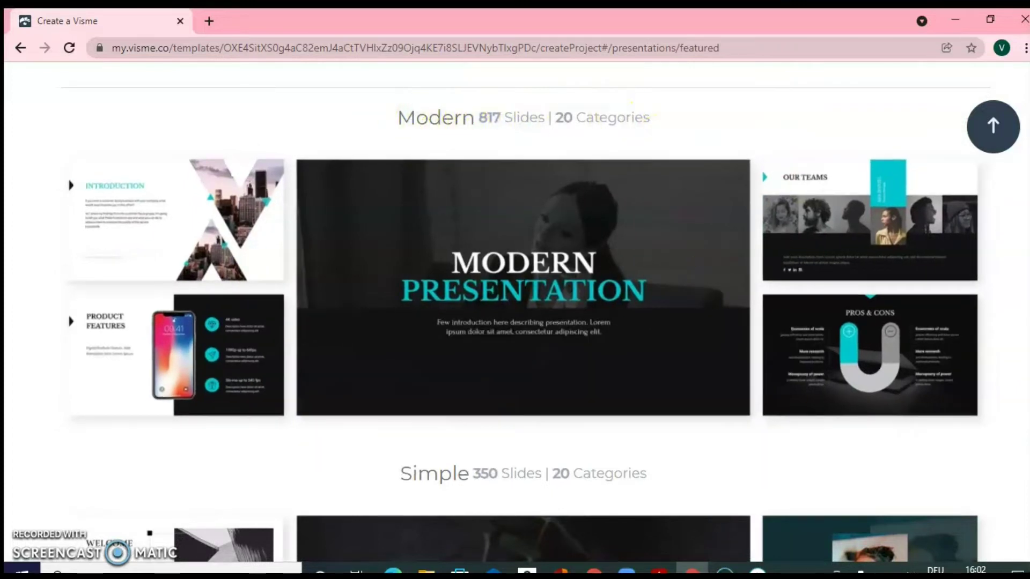
scroll(499, 365, down, 6)
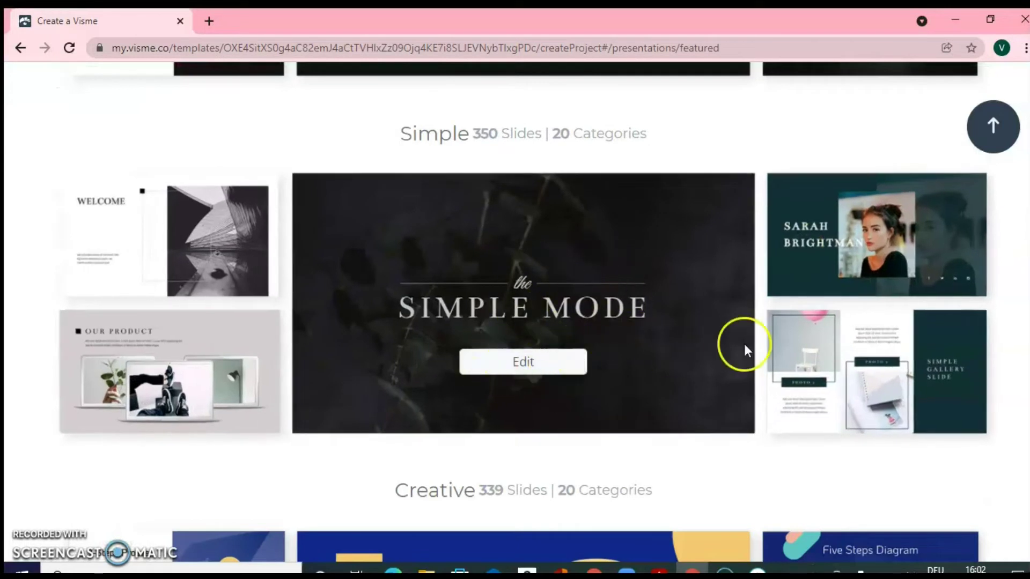
scroll(523, 311, down, 6)
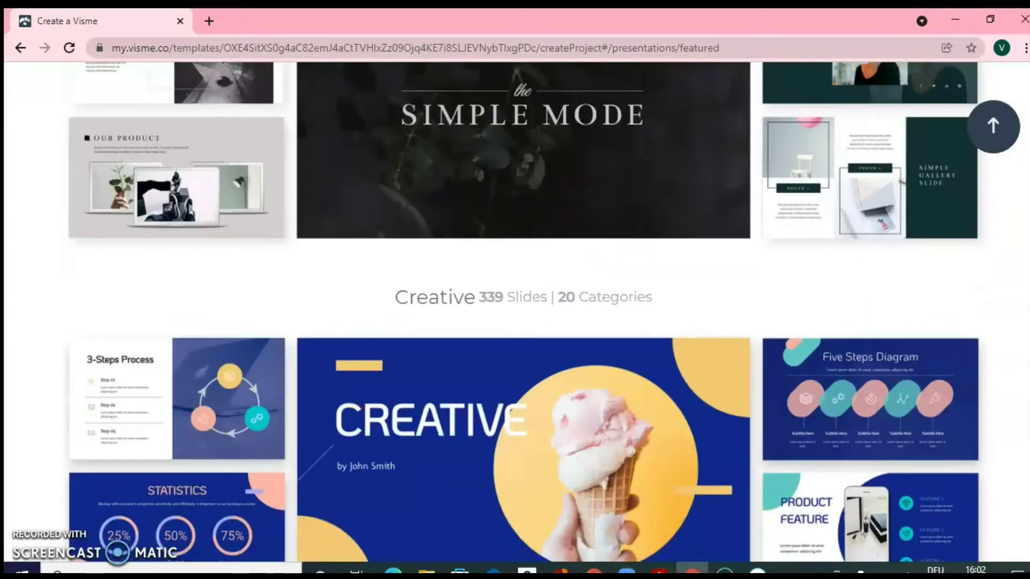
scroll(523, 311, up, 1)
scroll(523, 311, down, 6)
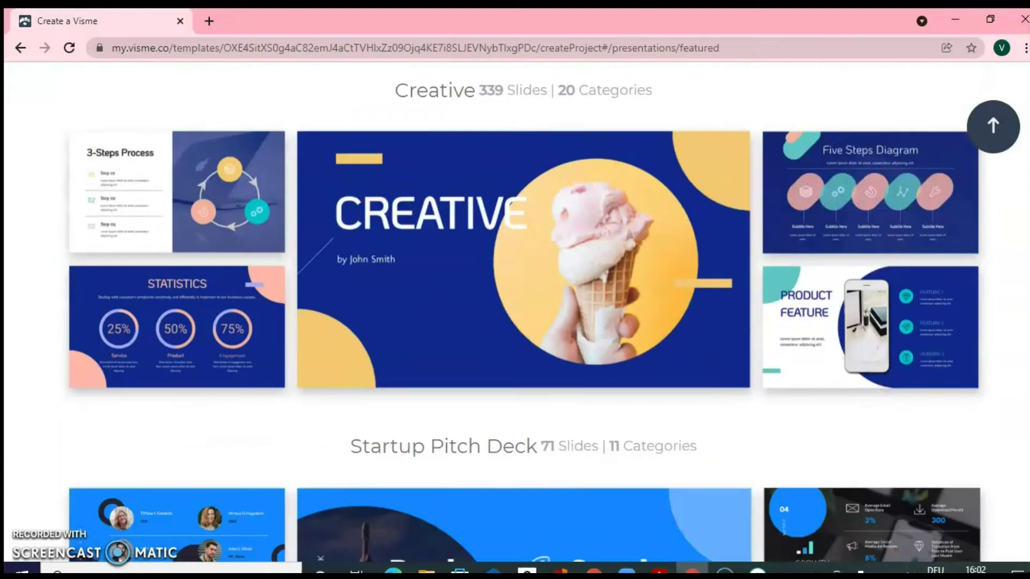
mouse_move(494, 288)
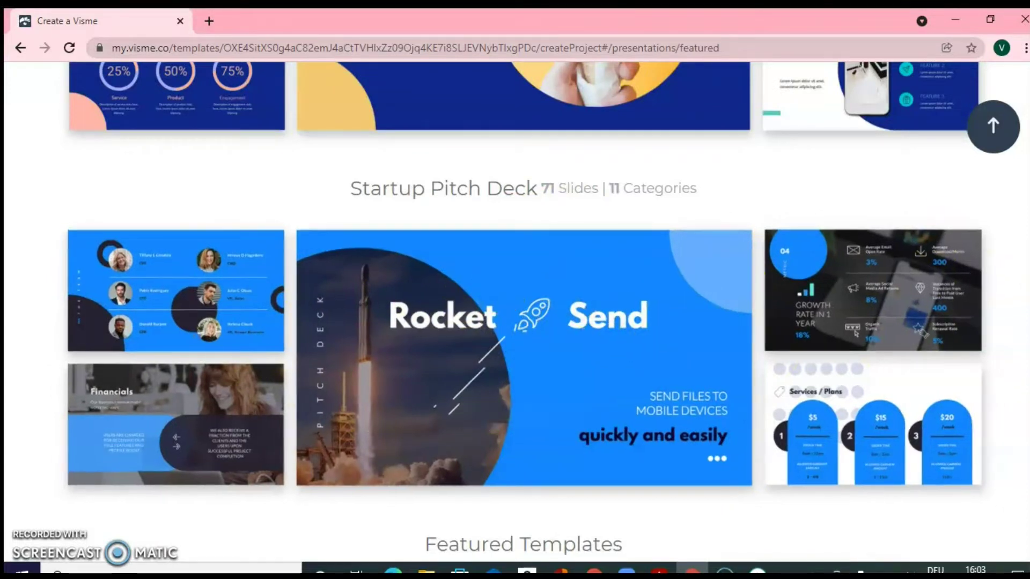
scroll(944, 244, up, 12)
scroll(1008, 161, up, 6)
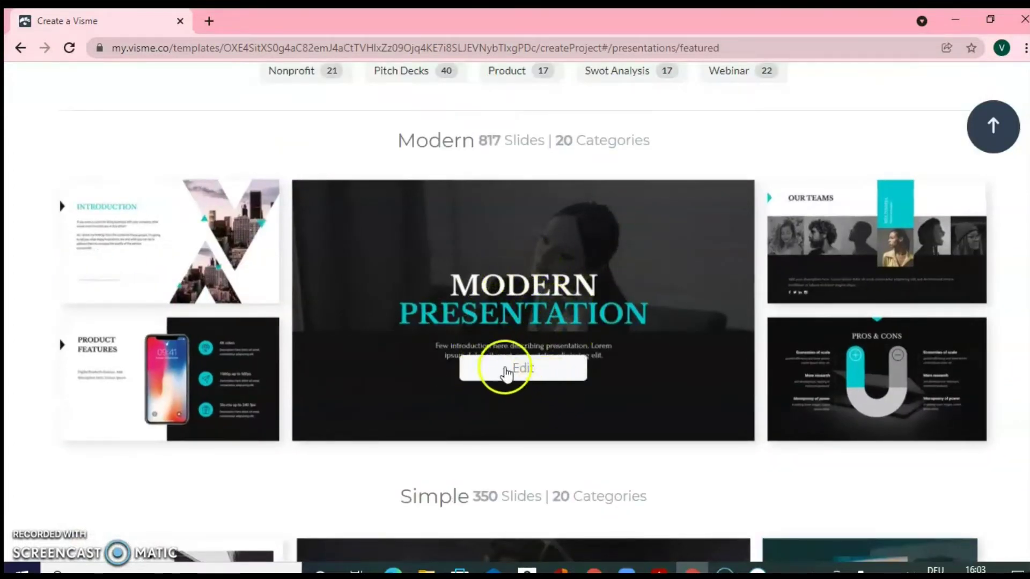
Step: Open the Modern template and change its cover title to 'Tools for presentation'
click(515, 371)
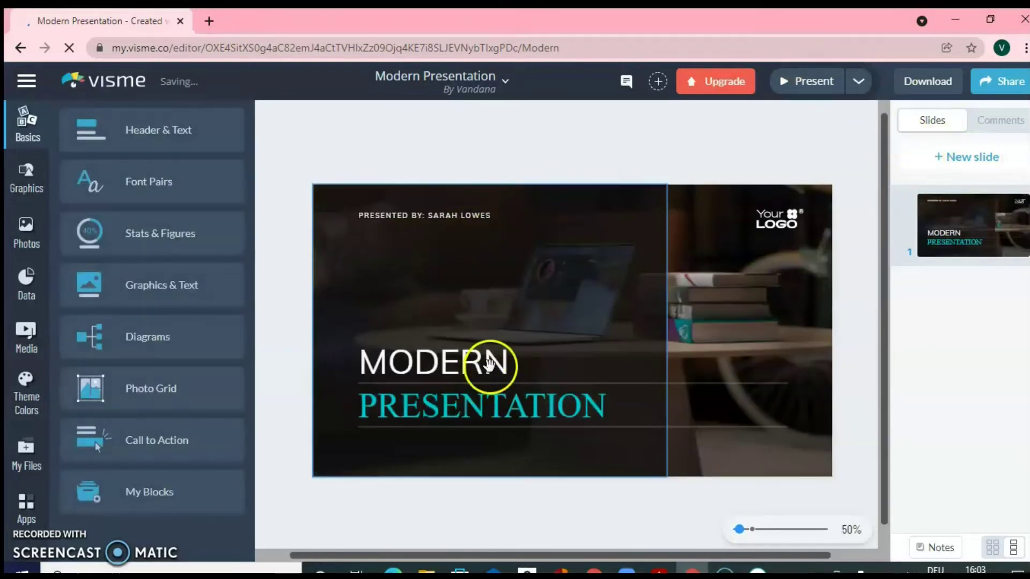
click(489, 364)
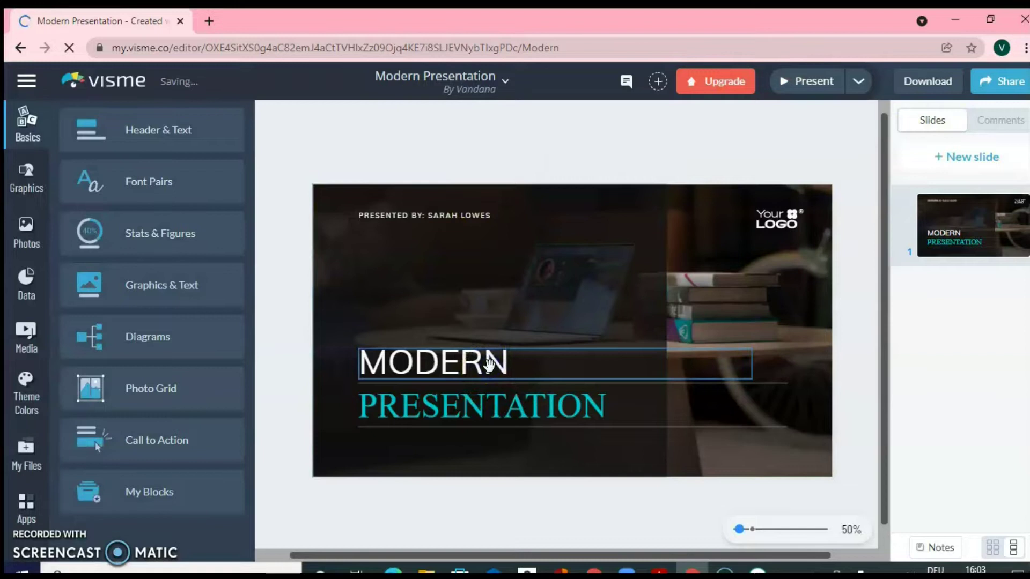
double_click(490, 362)
click(498, 363)
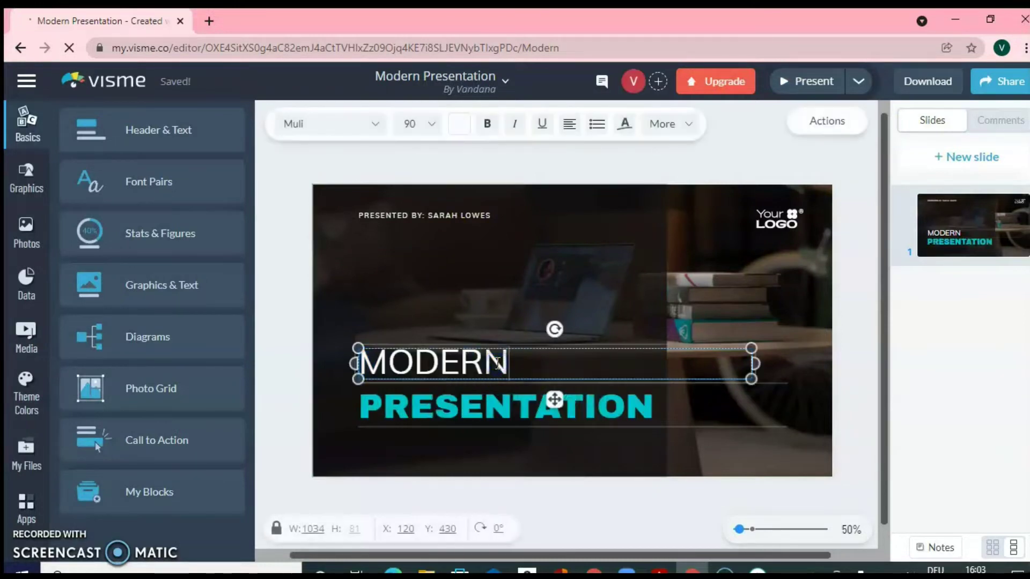
text(To)
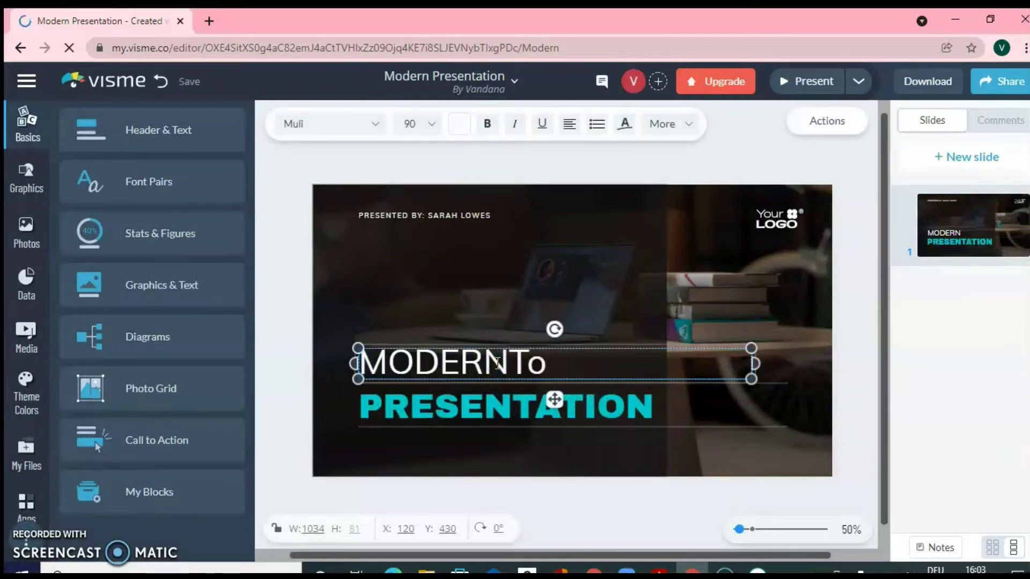
key(ctrl+a)
key(BackSpace)
text(Too)
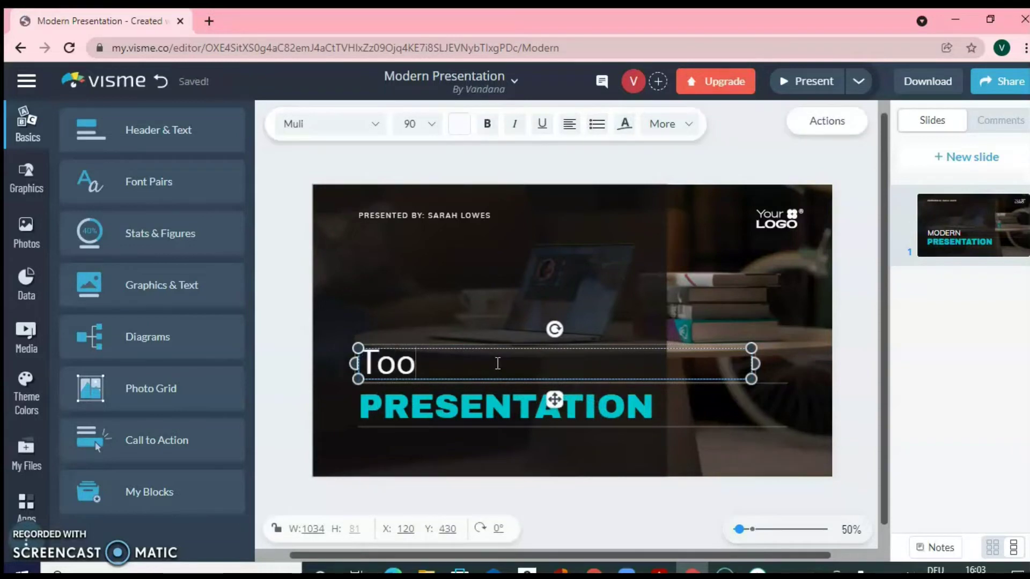
text(ls for)
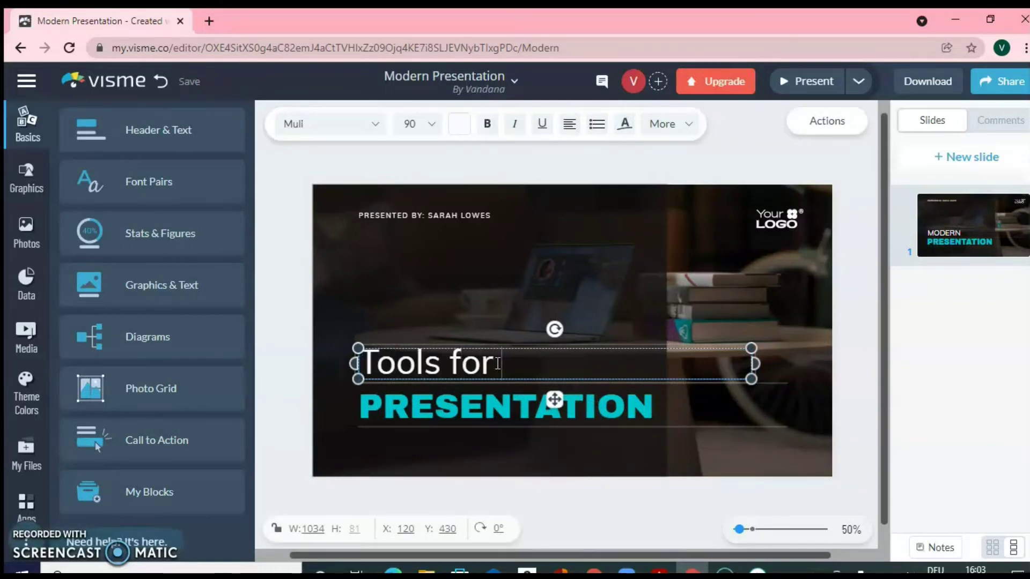
text( presenta)
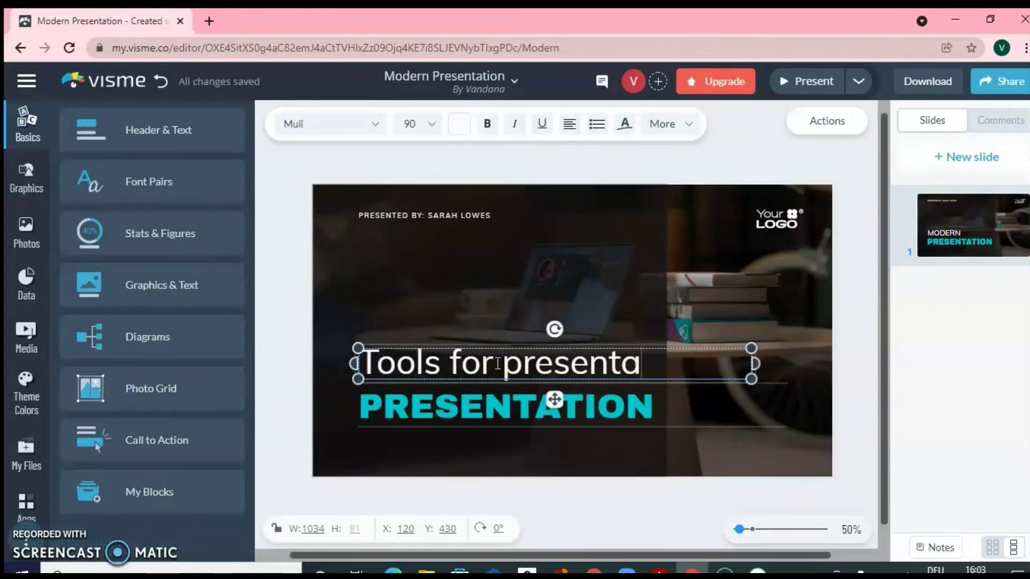
text(tion)
Step: Delete the PRESENTATION line and enter the presenter's name after 'PRESENTED BY:'
click(664, 417)
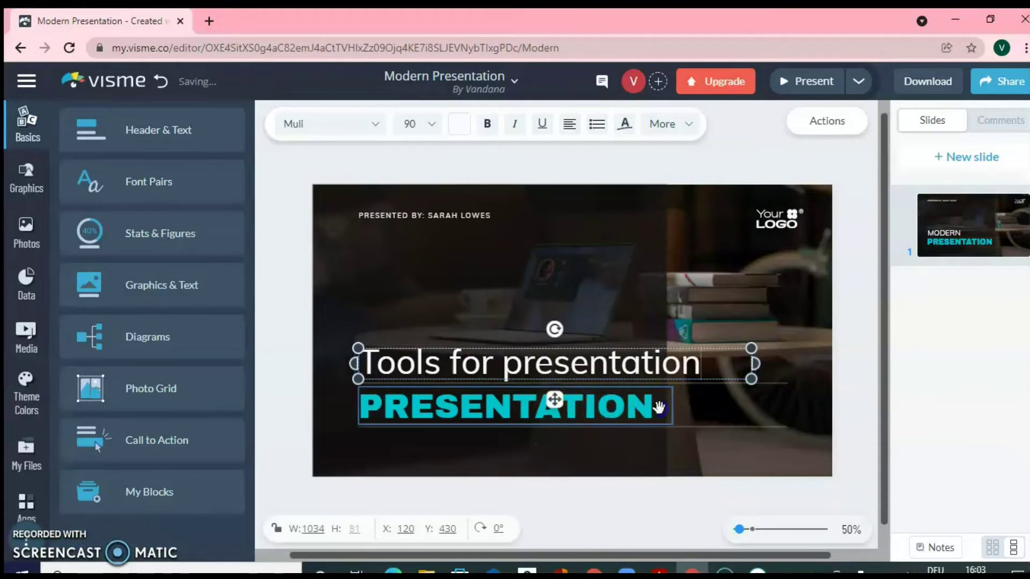
click(659, 408)
key(BackSpace)
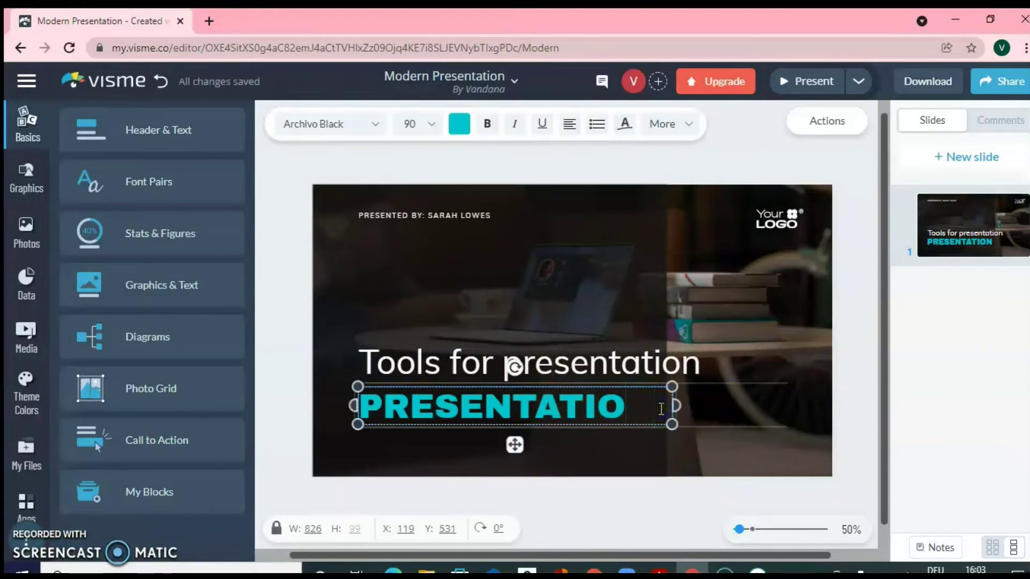
key(BackSpace)
key(BackSpace)
key(BackSpace)
key(BackSpace)
key(BackSpace)
key(BackSpace)
key(BackSpace)
key(BackSpace)
key(BackSpace)
key(BackSpace)
key(BackSpace)
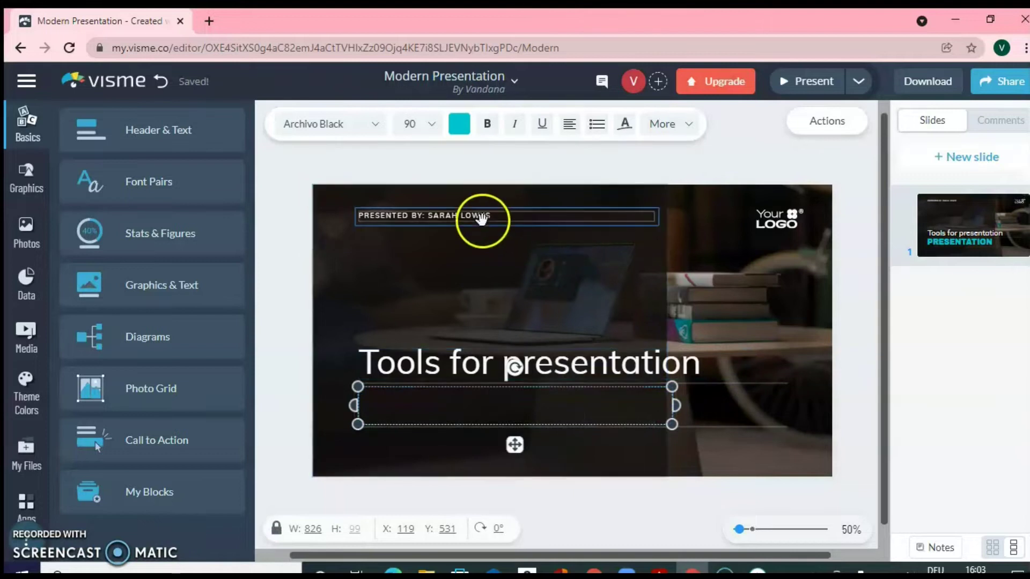
click(503, 221)
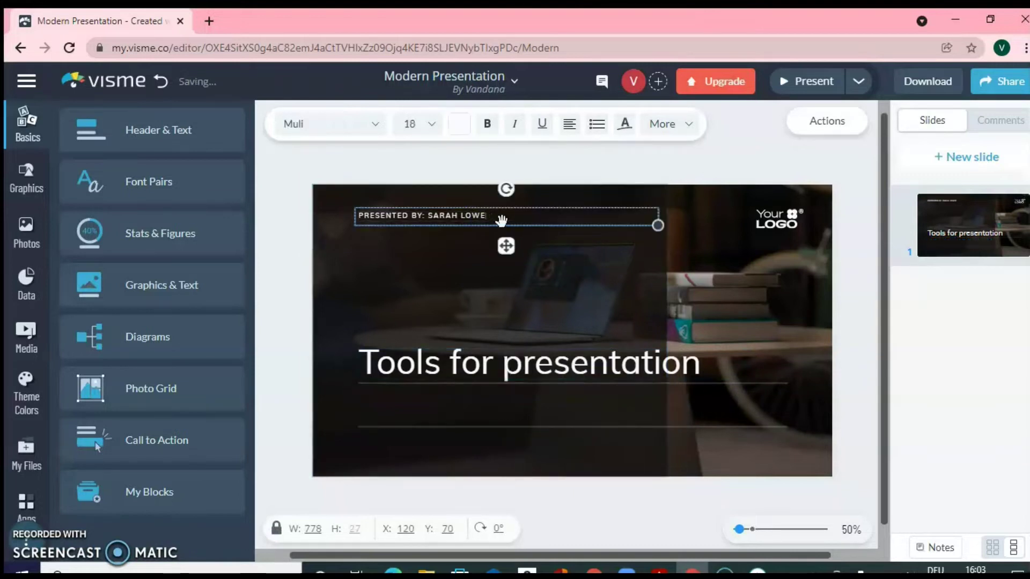
key(BackSpace)
key(BackSpace)
key(BackSpace)
key(BackSpace)
key(BackSpace)
key(BackSpace)
key(BackSpace)
key(BackSpace)
key(BackSpace)
key(BackSpace)
text(VANDANA)
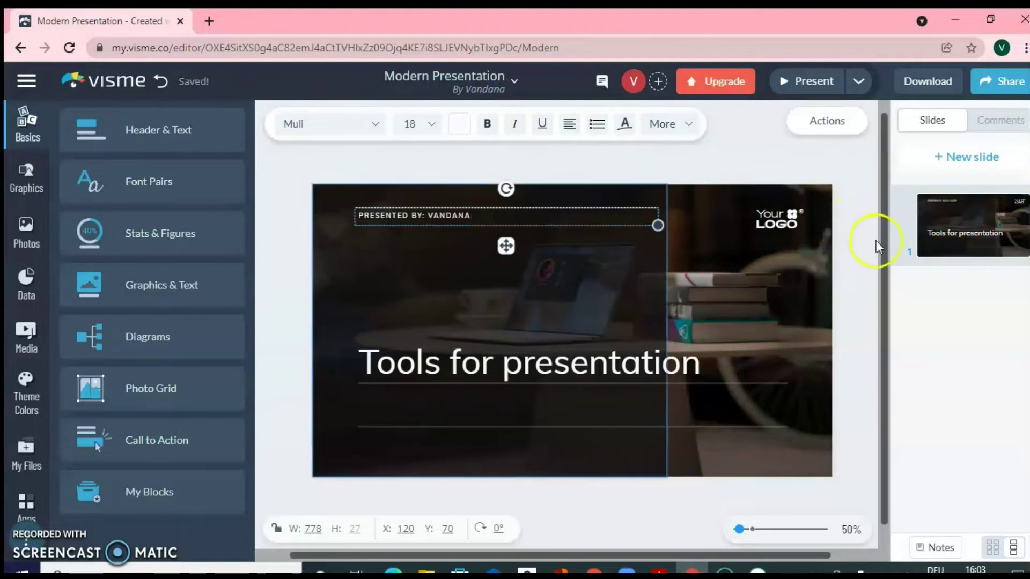
click(858, 249)
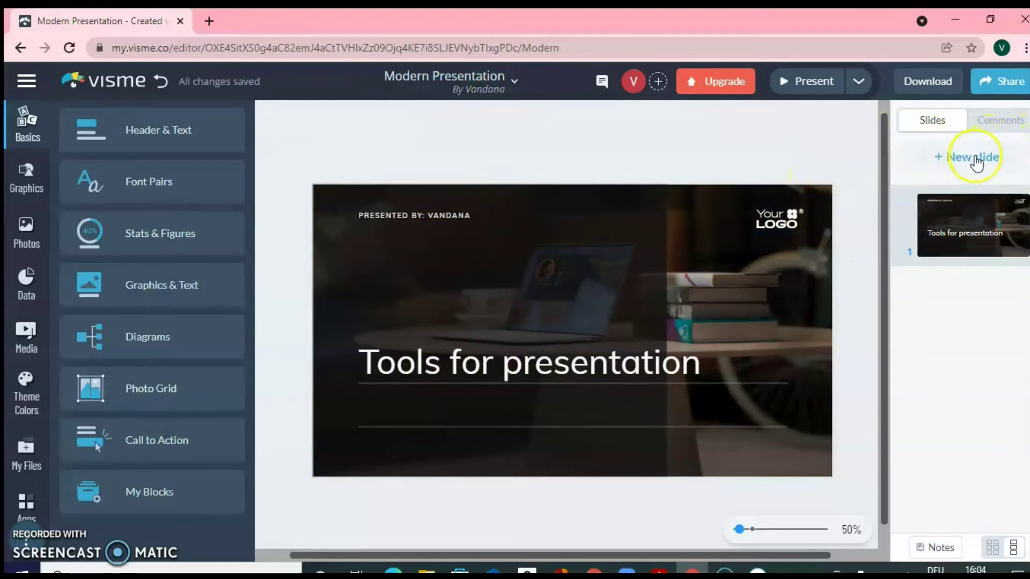
Step: Insert the four-topic Agenda layout with the dark building photo as slide 2
click(965, 159)
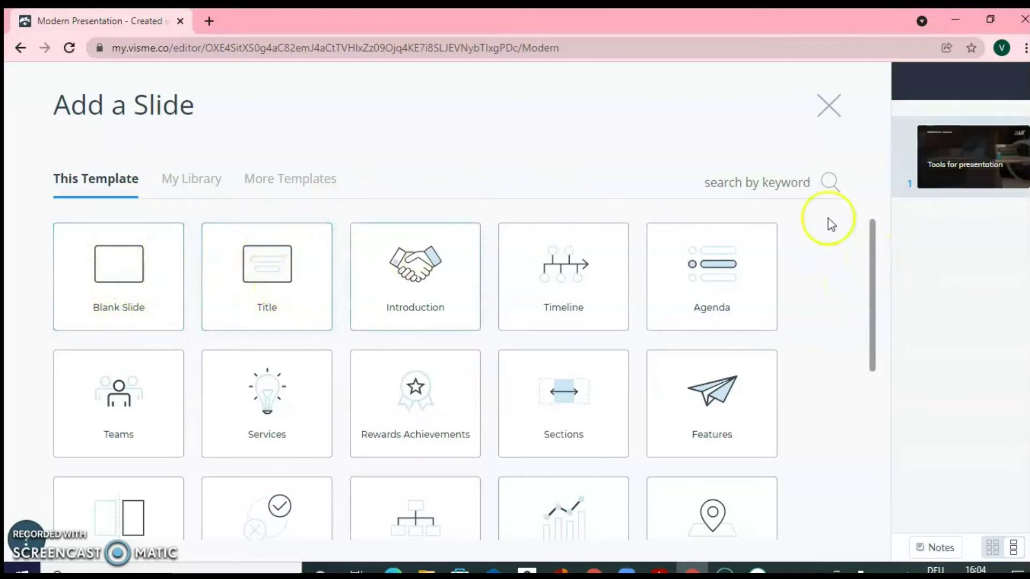
click(873, 269)
drag(872, 268, 873, 296)
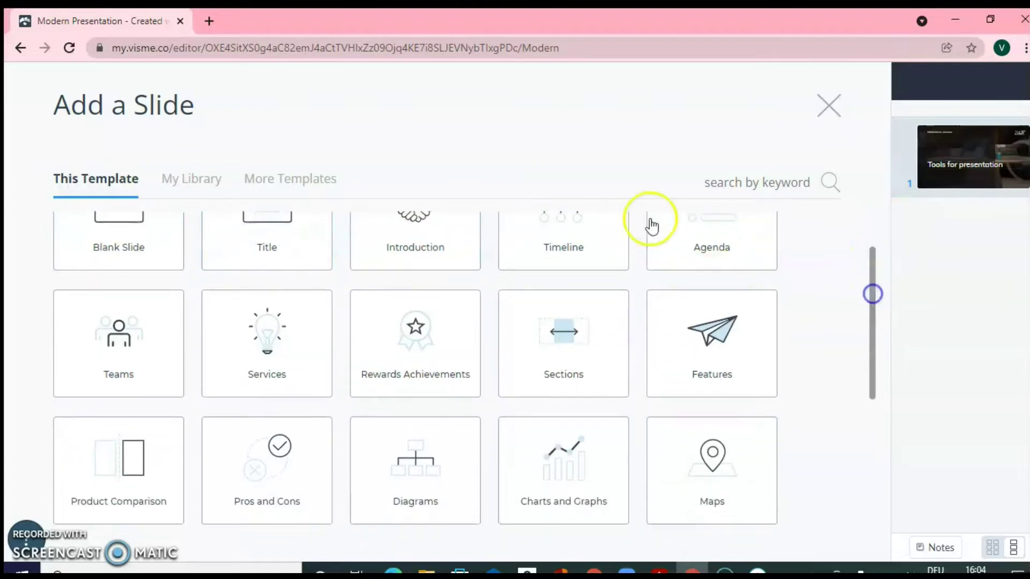
drag(869, 294, 876, 243)
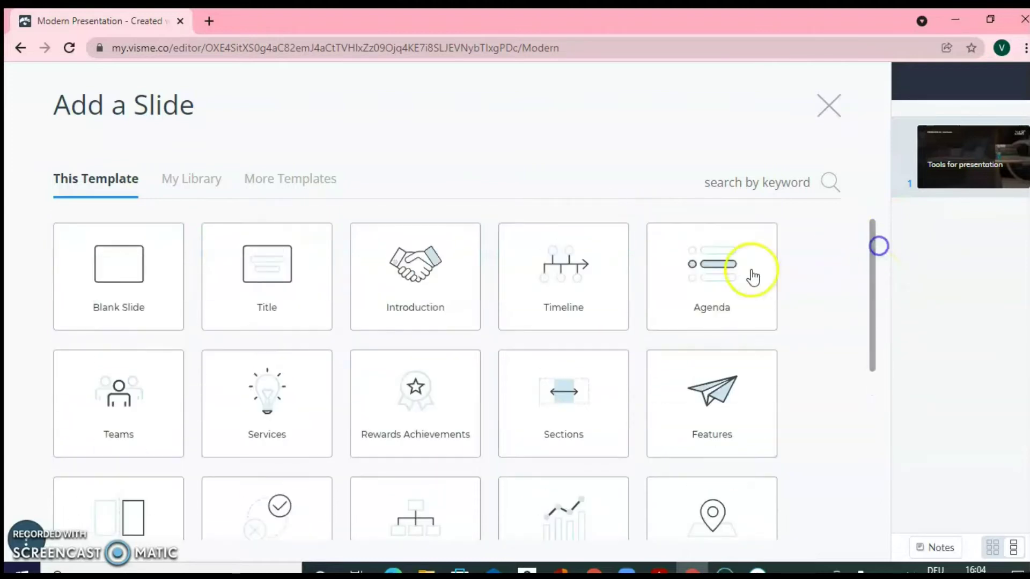
click(712, 277)
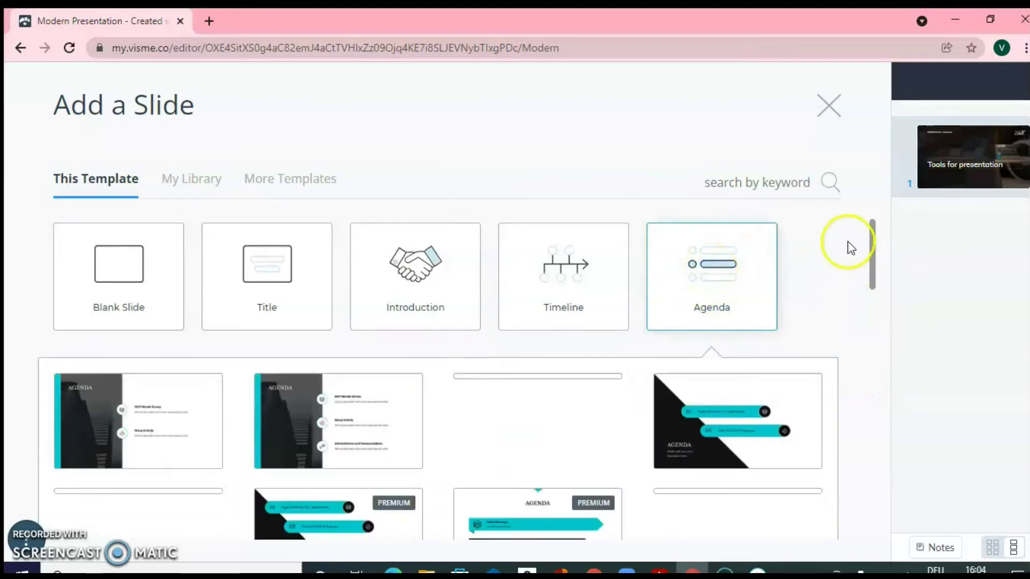
drag(875, 237, 874, 252)
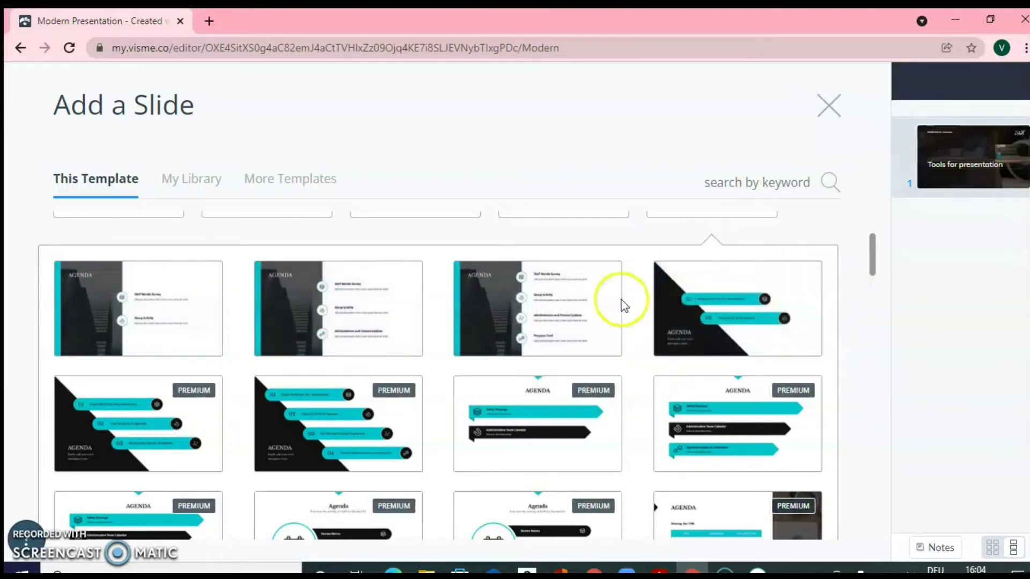
click(570, 310)
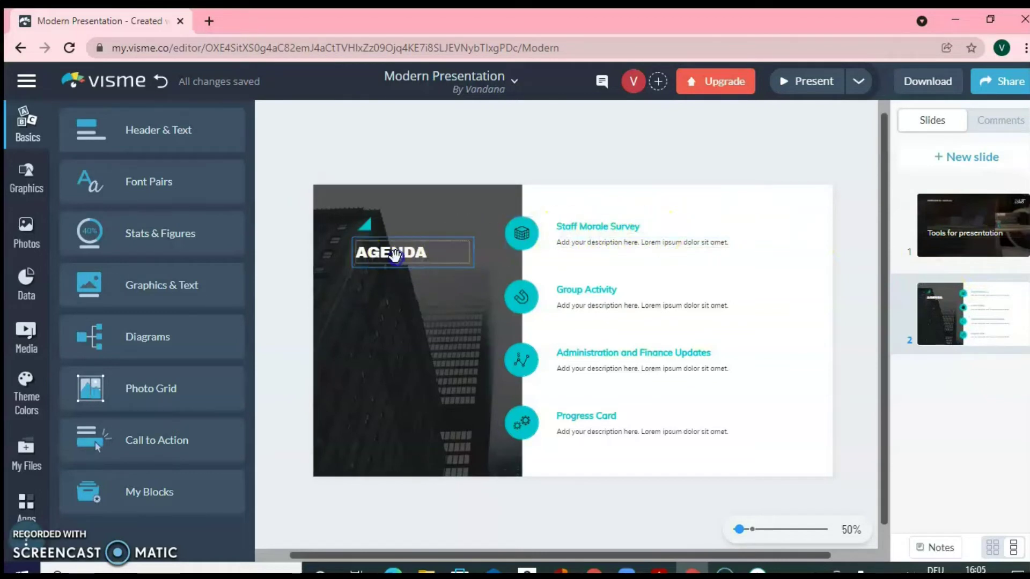
Step: Retitle the agenda slide 'Contents' and rename its first topic 'Introduction'
click(393, 254)
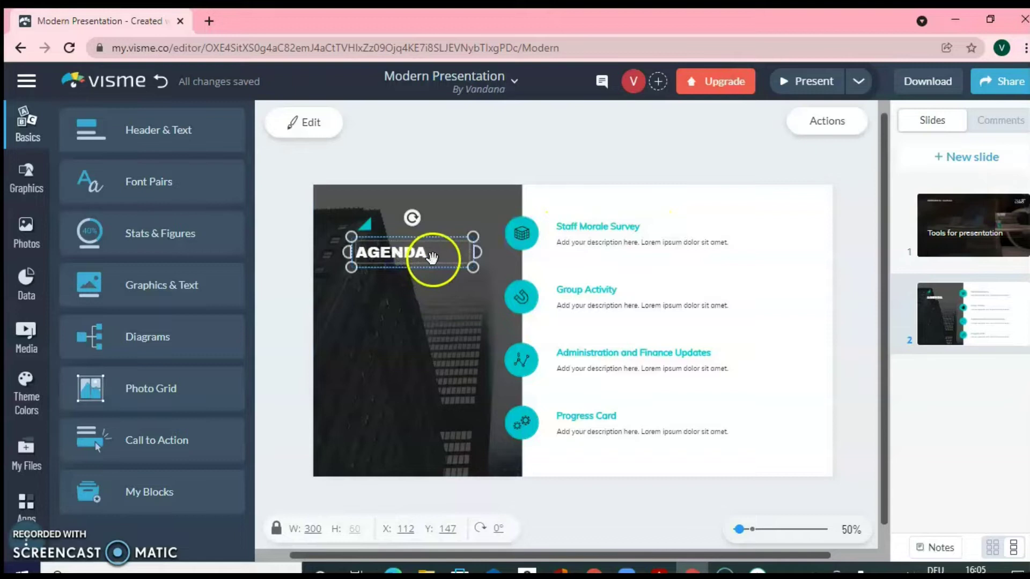
double_click(420, 252)
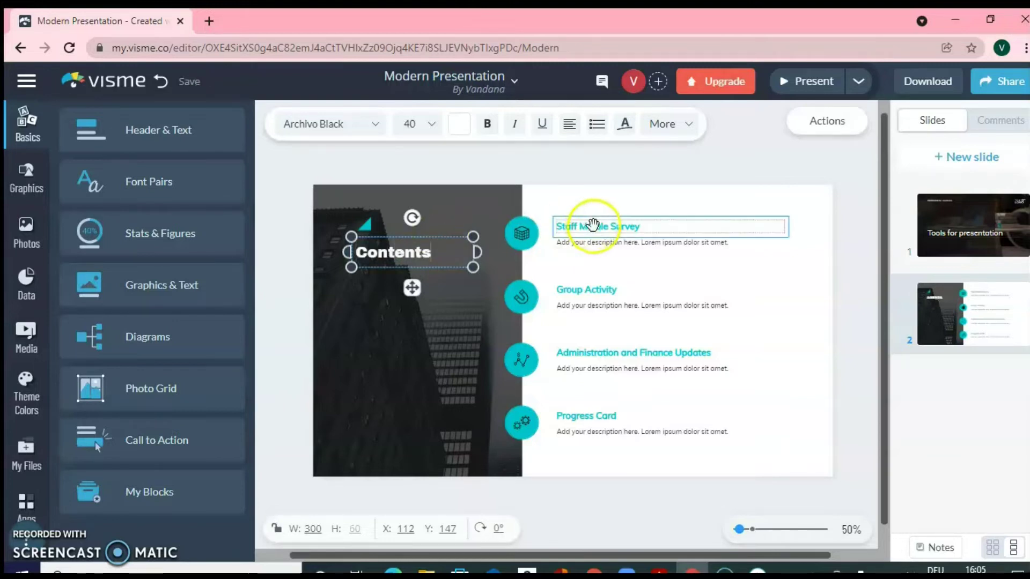
click(597, 227)
click(648, 231)
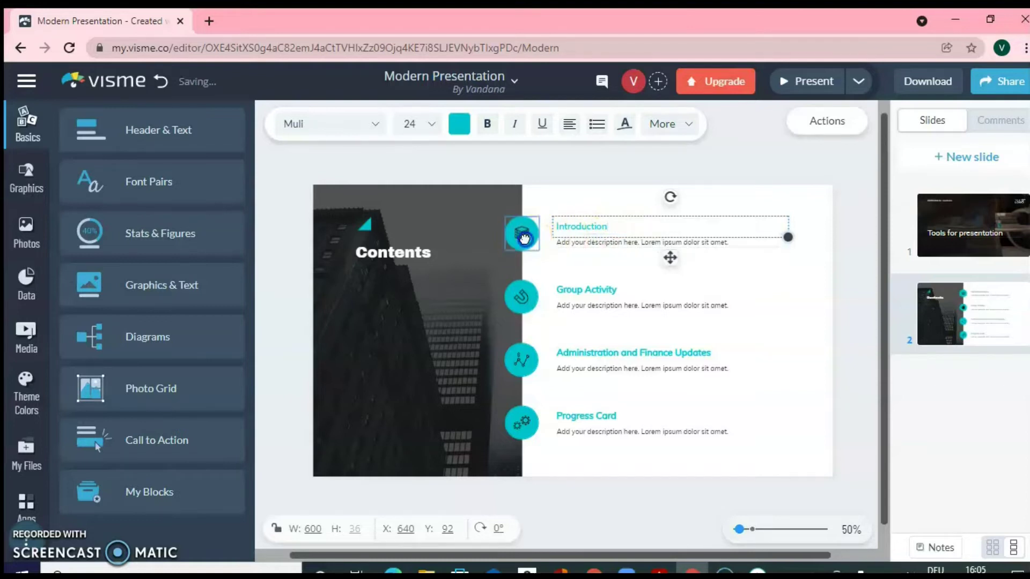
click(523, 232)
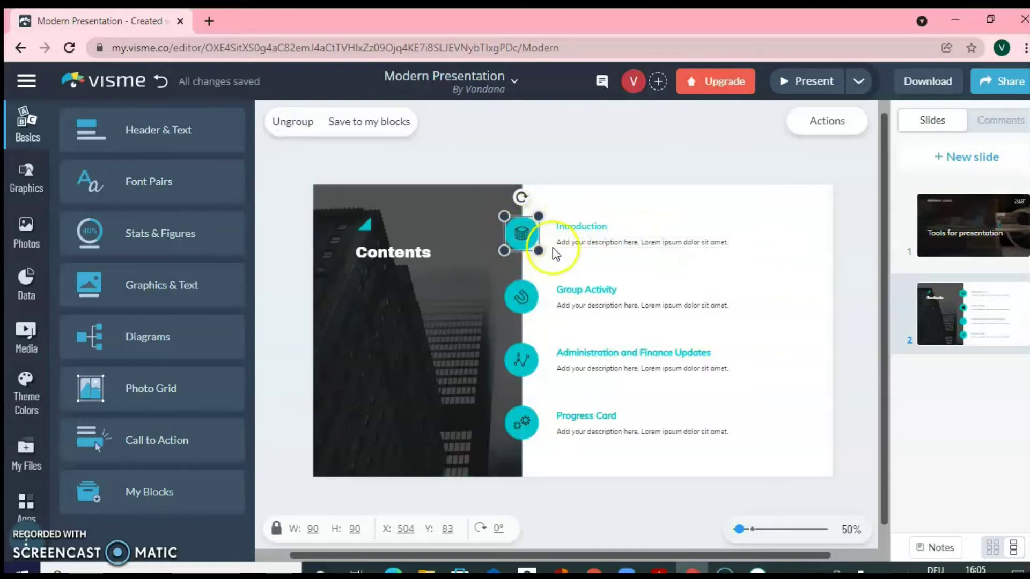
Step: Rename the second topic 'Objective' and bring up the Add a Slide gallery
click(625, 292)
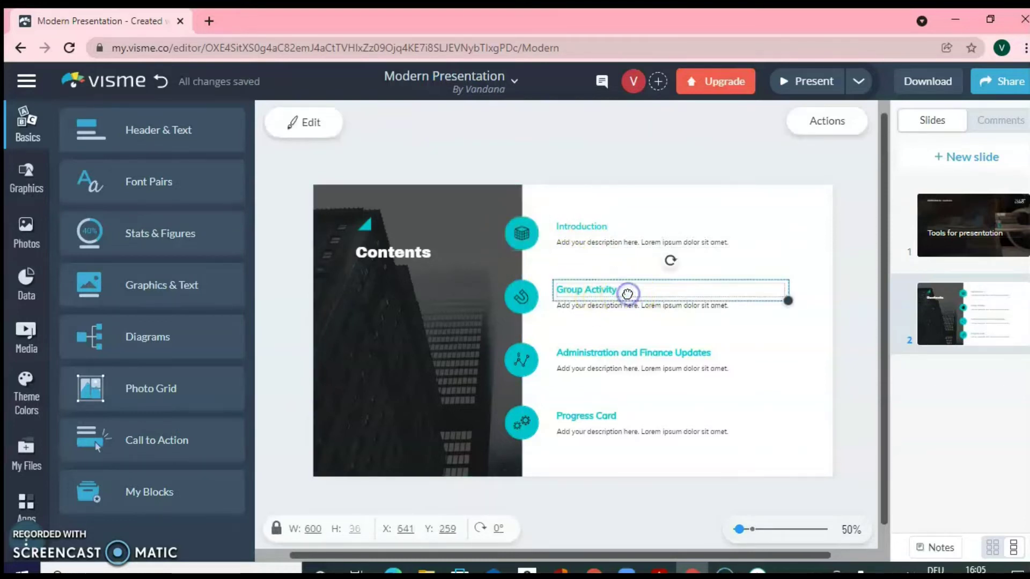
click(629, 293)
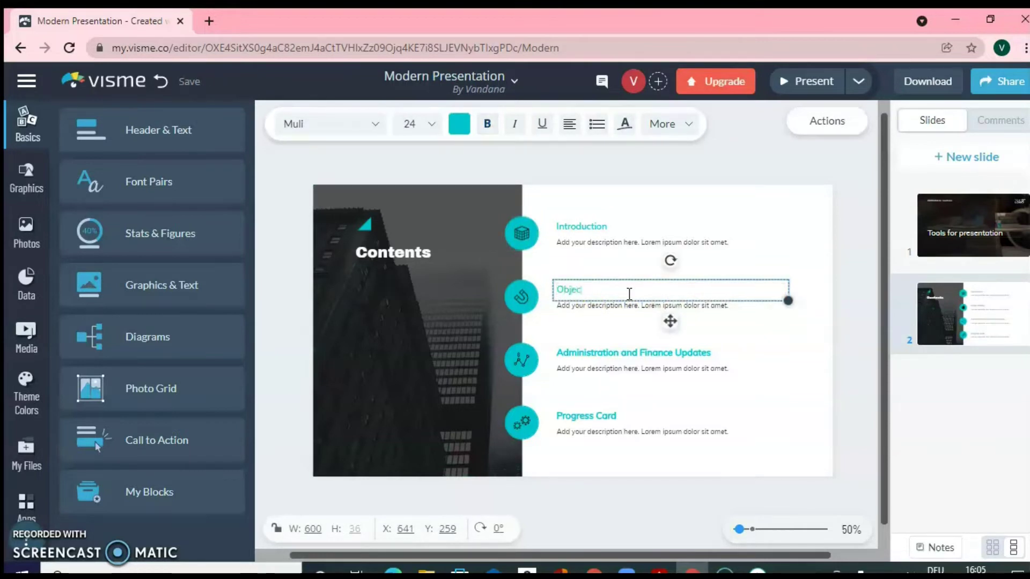
click(802, 239)
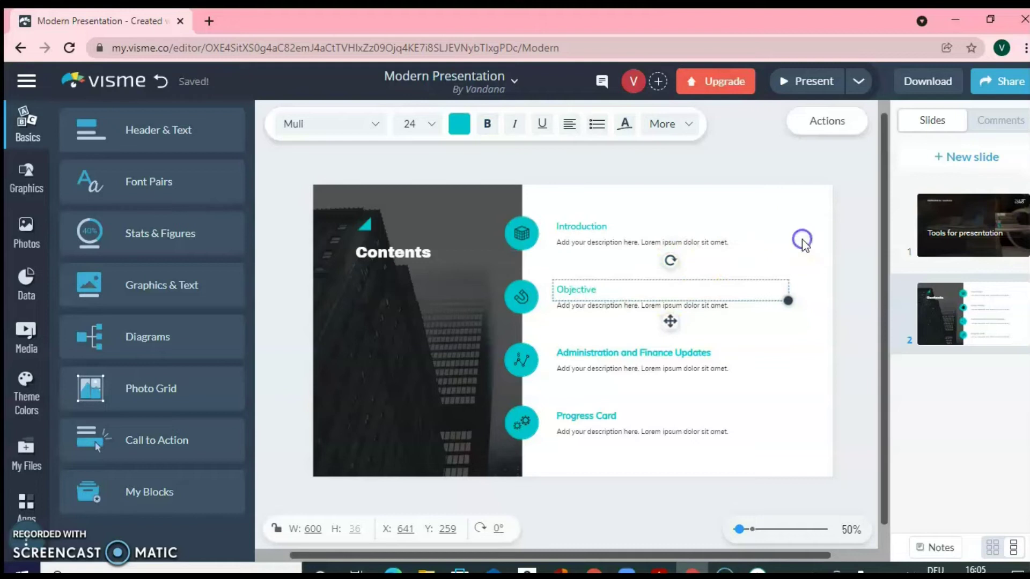
click(981, 161)
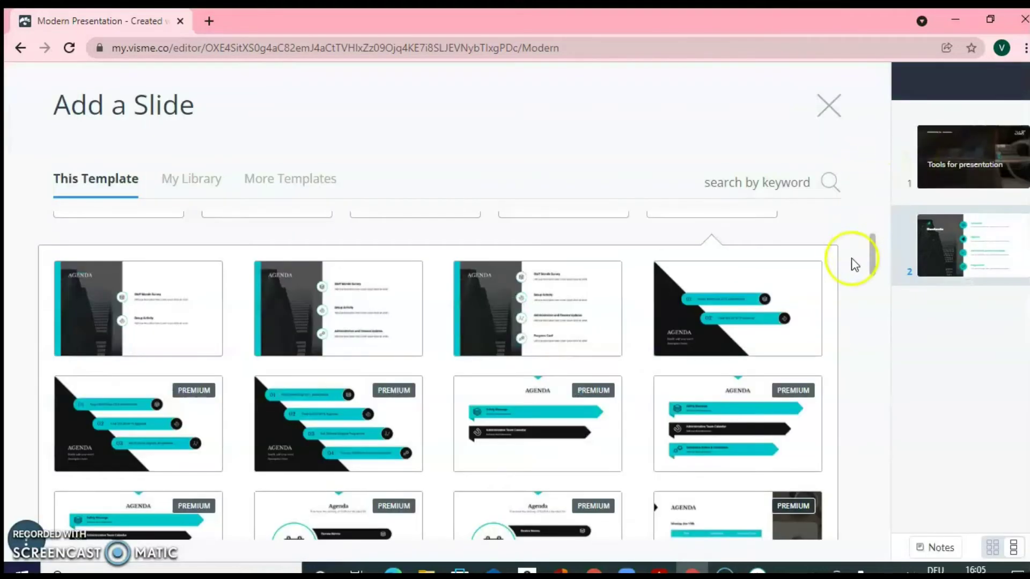
Step: Insert the fourth dark Timeline layout (Start, Launch 2011, Process 2013, Goals 2015) as slide 3
drag(872, 251, 870, 214)
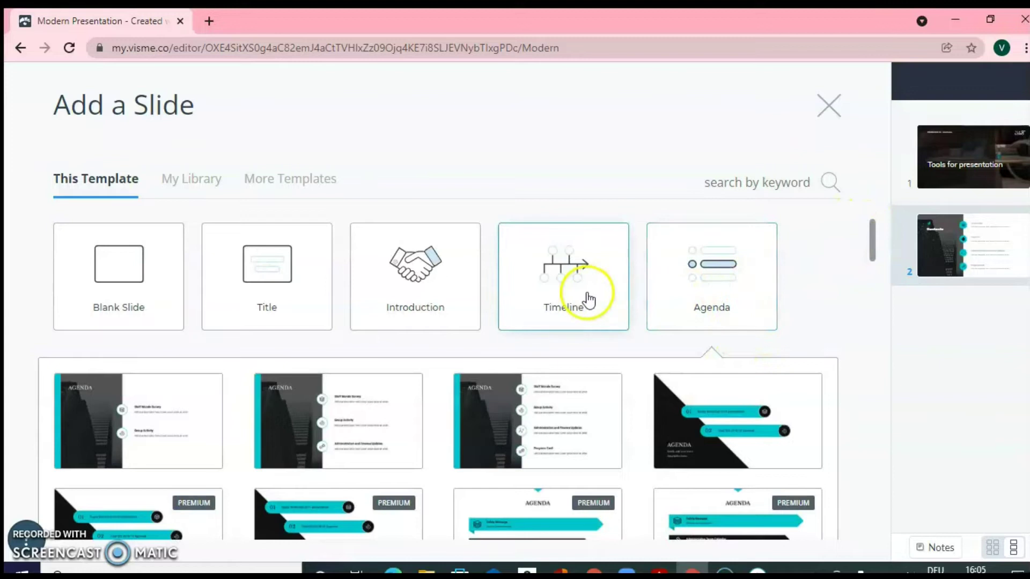
click(562, 268)
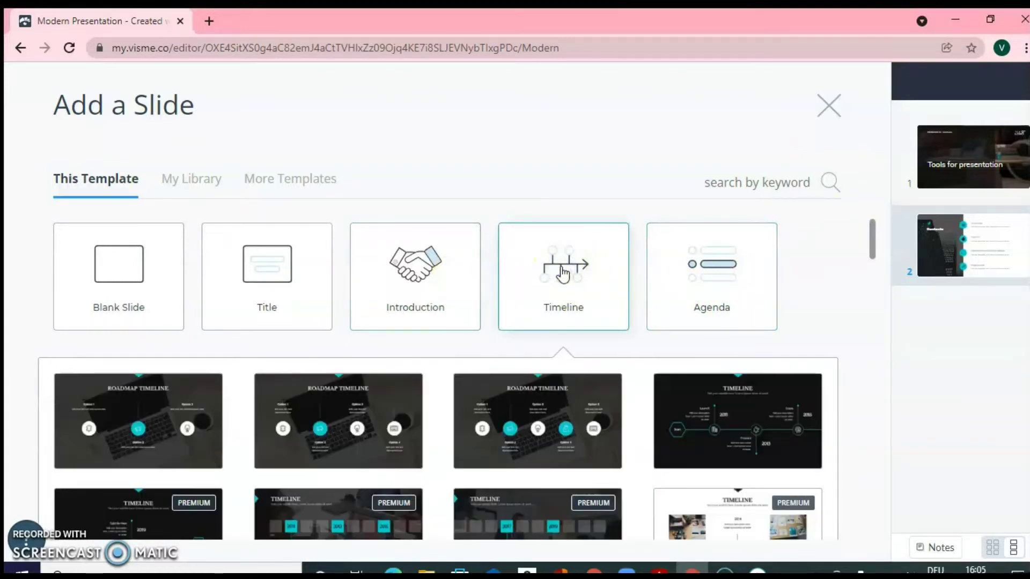
drag(873, 241, 872, 251)
mouse_move(776, 303)
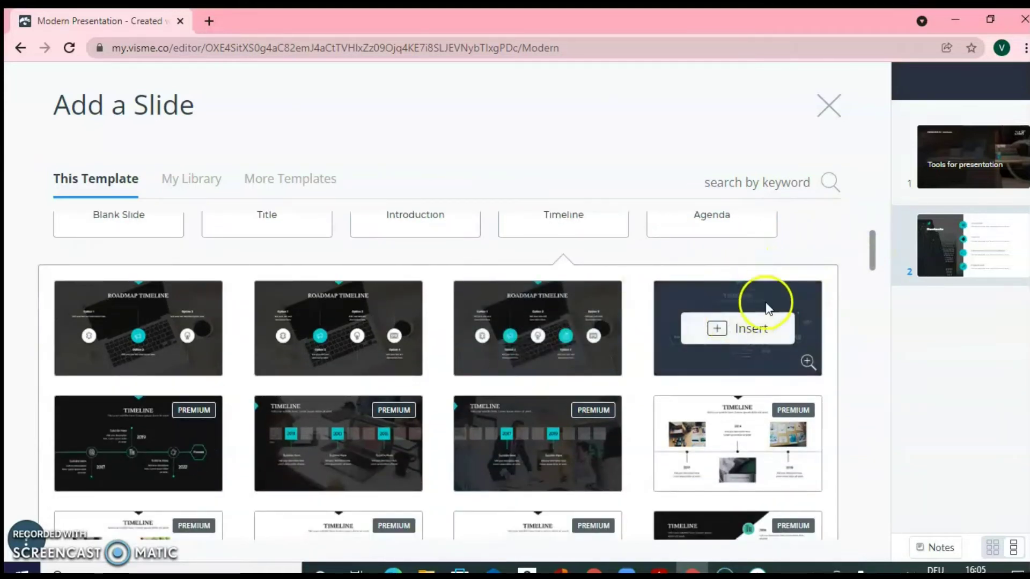
click(753, 334)
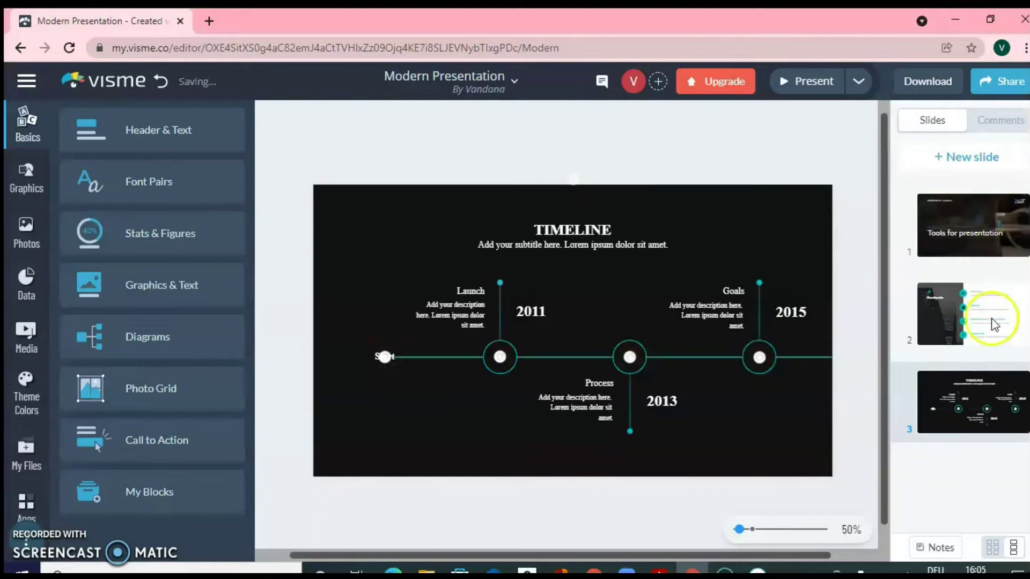
Step: Drag the Timeline slide thumbnail above the Contents slide in the Slides panel
drag(961, 395, 956, 300)
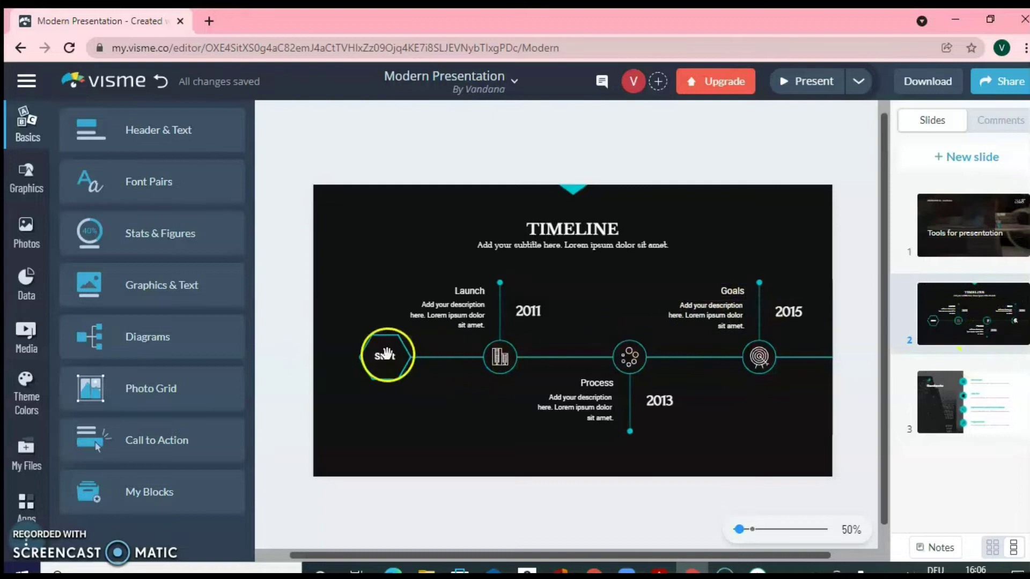
mouse_move(981, 426)
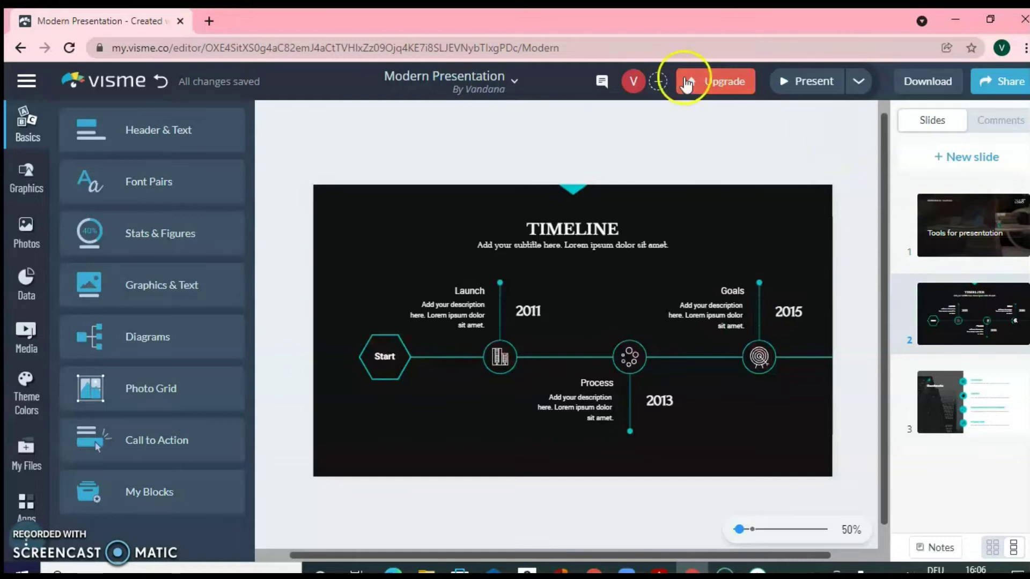
click(635, 90)
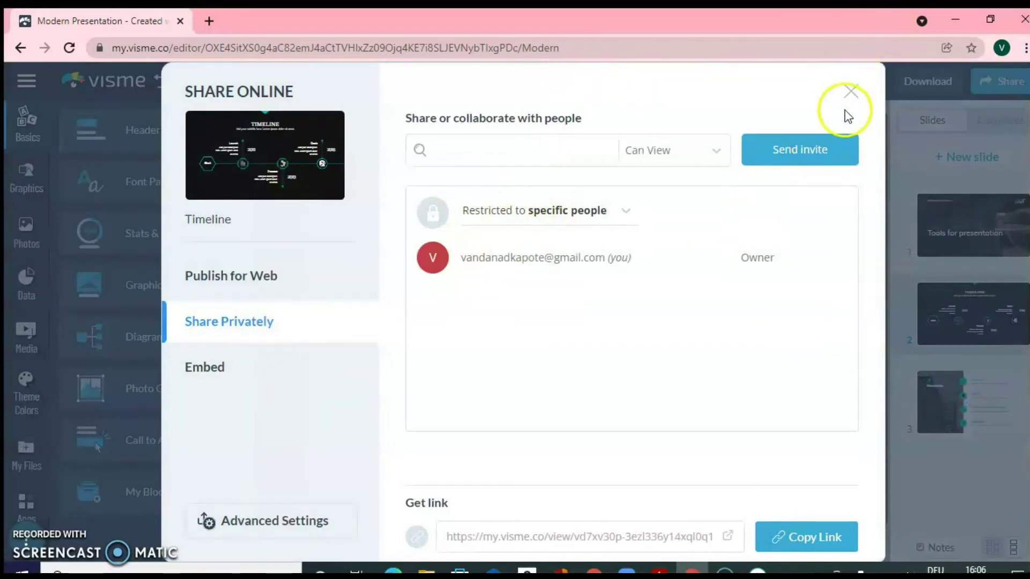
click(850, 92)
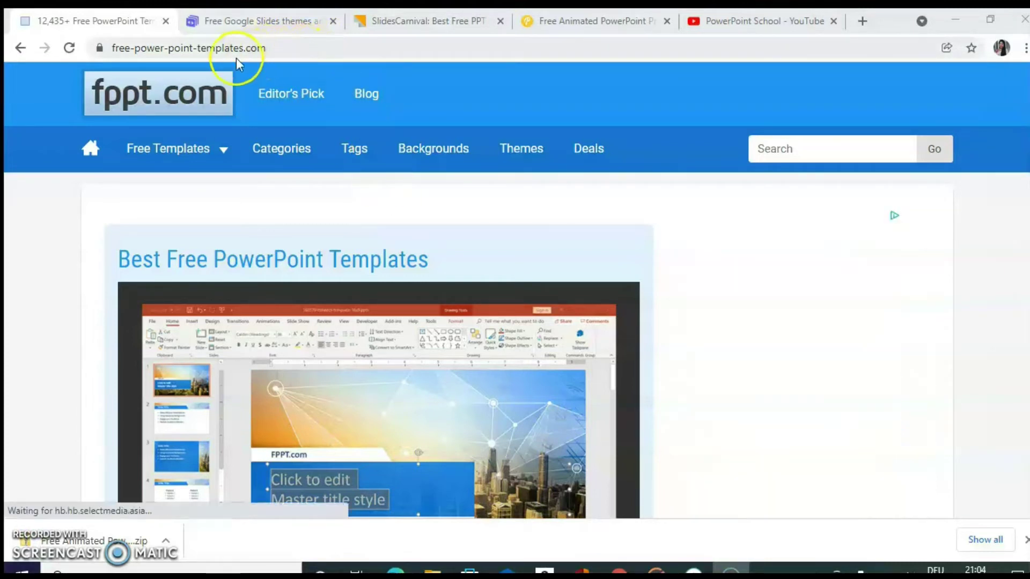
Step: Reveal the fppt.com address and scroll down to Popular Keywords and Featured Presentation Templates
click(268, 49)
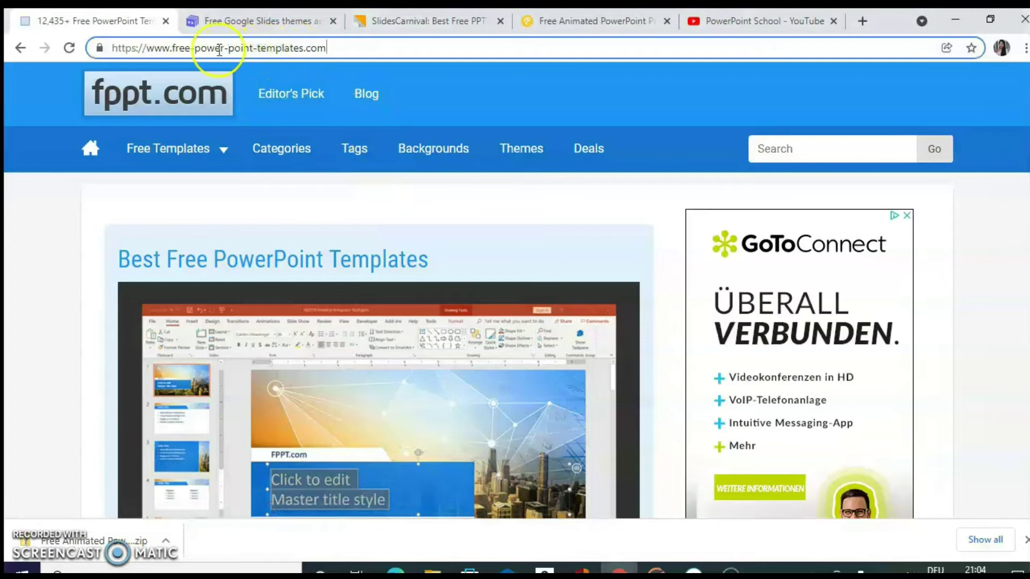
click(359, 45)
scroll(510, 289, down, 9)
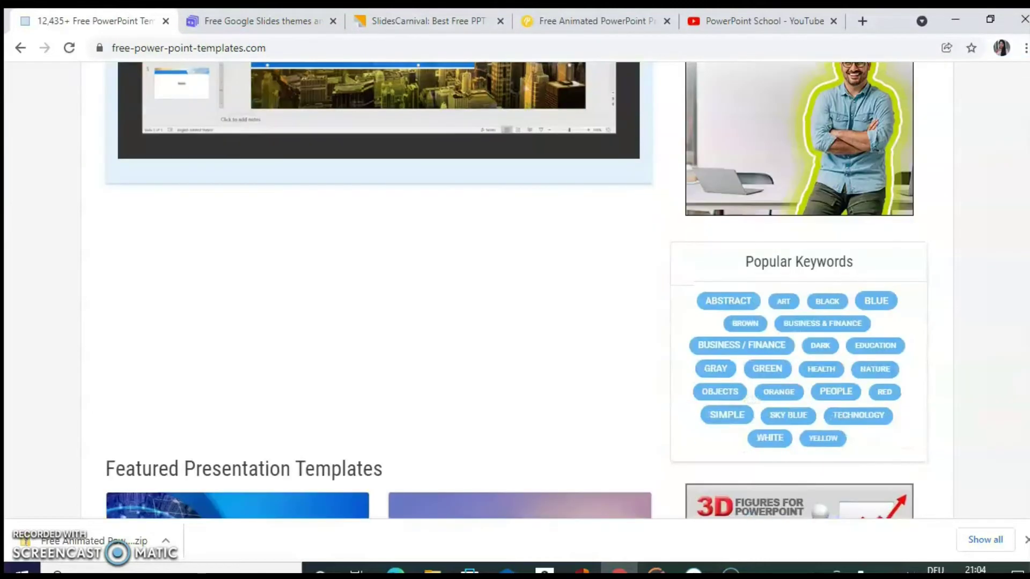
scroll(836, 67, down, 3)
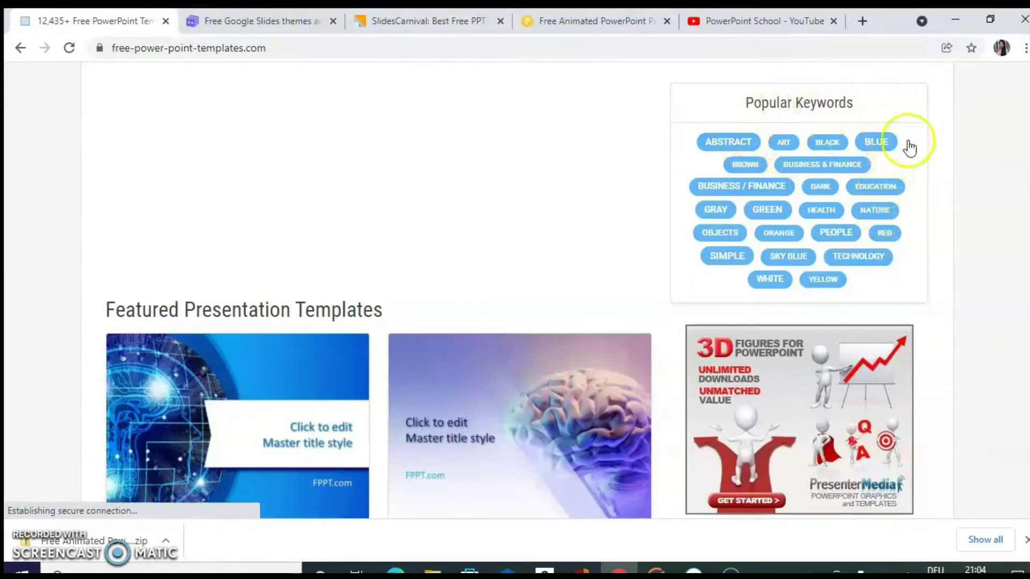
Step: Open the Free Behavioral Psychology template page from the Technology collection
click(873, 262)
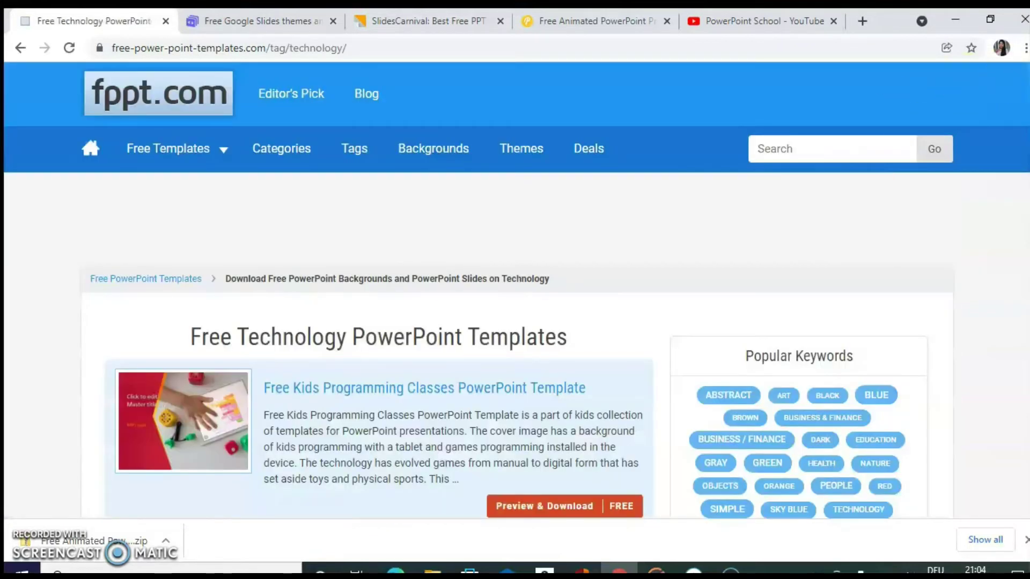
scroll(515, 289, down, 9)
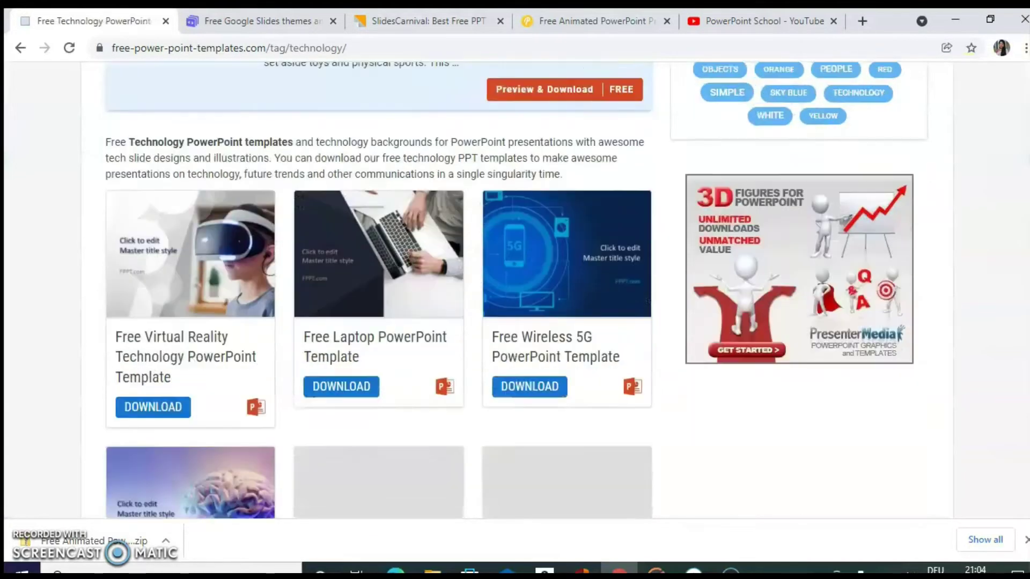
scroll(515, 290, down, 1)
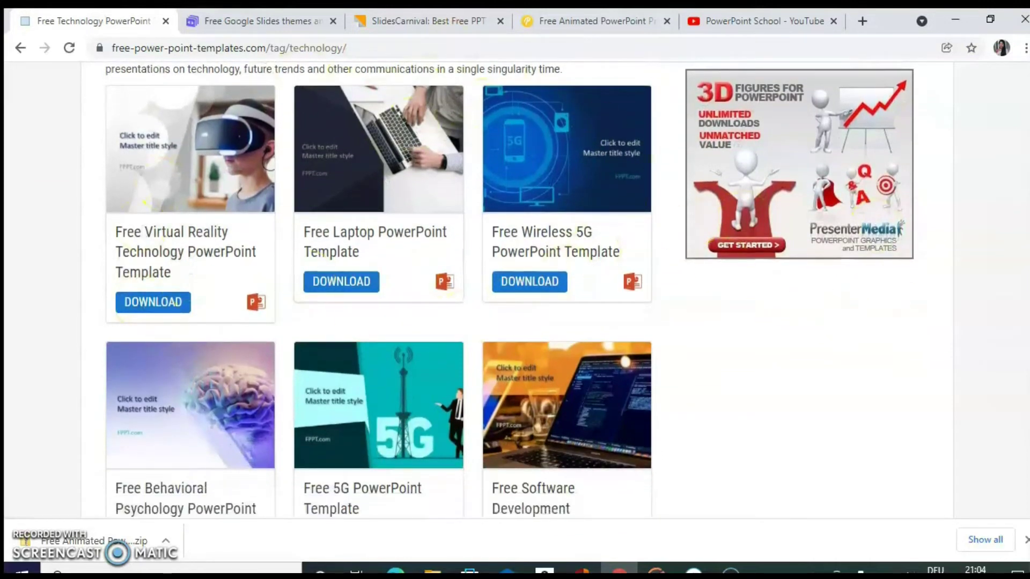
scroll(515, 289, down, 4)
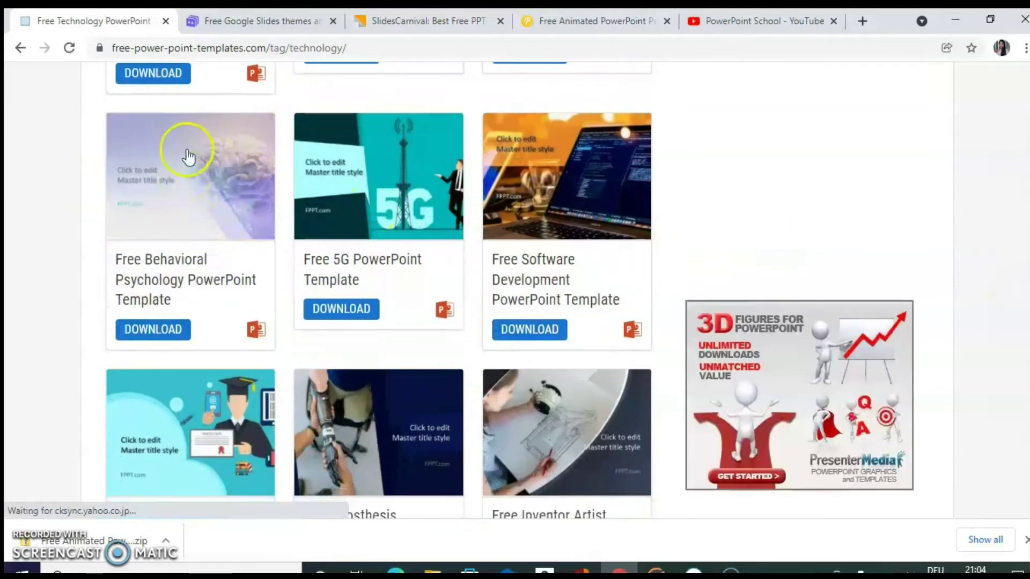
click(152, 334)
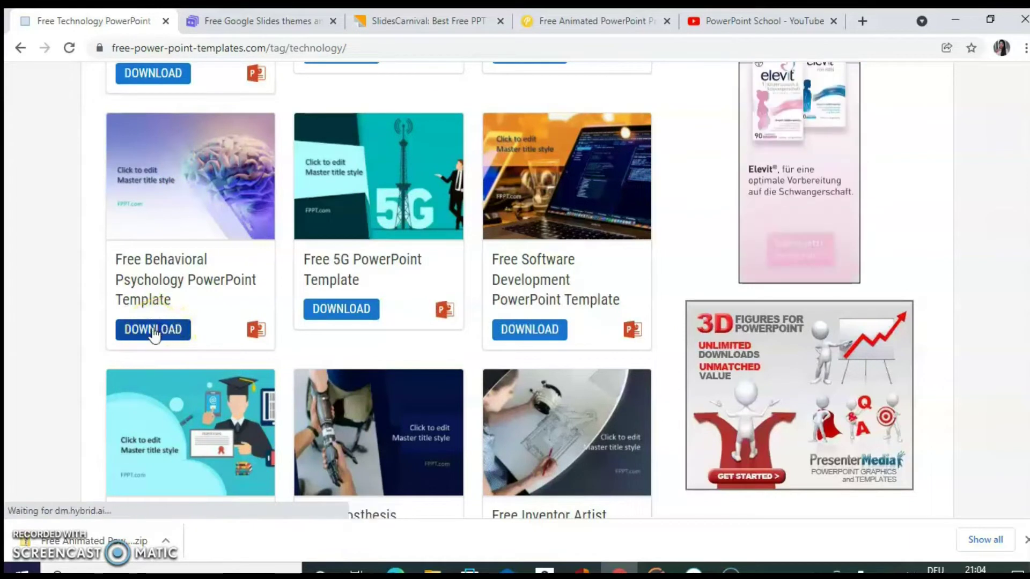
click(154, 331)
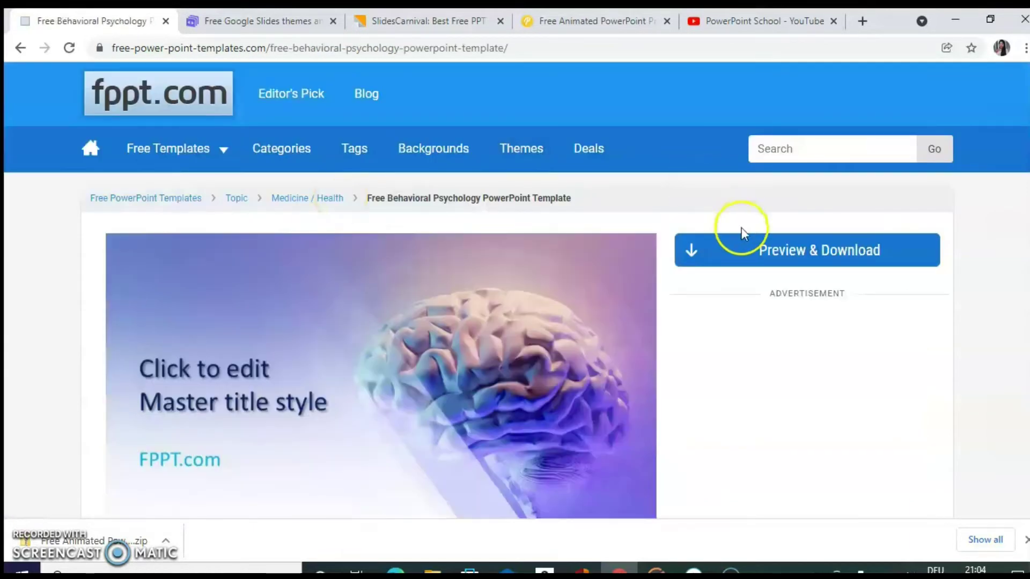
Step: Download 161992-brain-template-16x9.pptx and open the downloaded file
scroll(742, 238, down, 3)
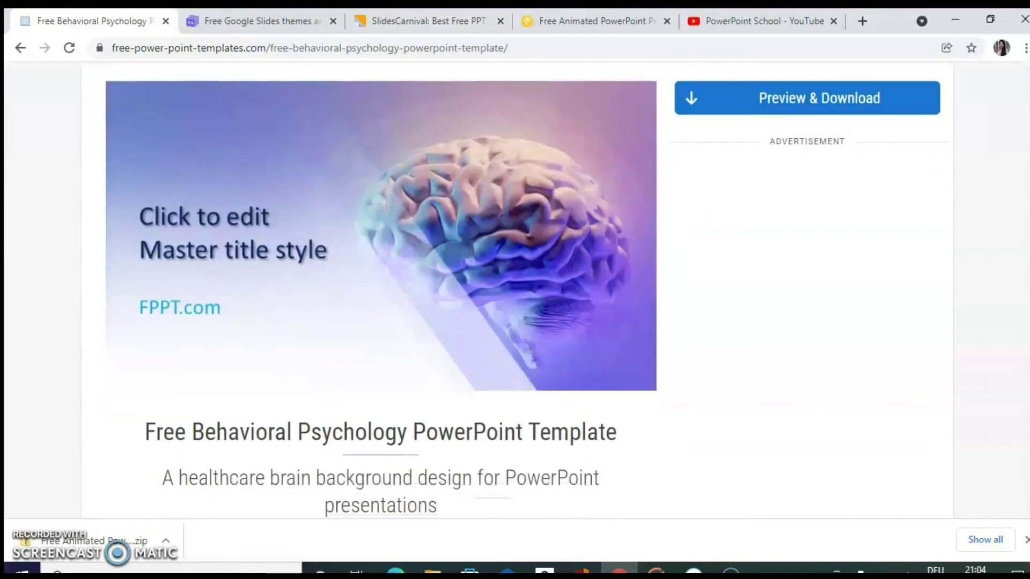
click(779, 99)
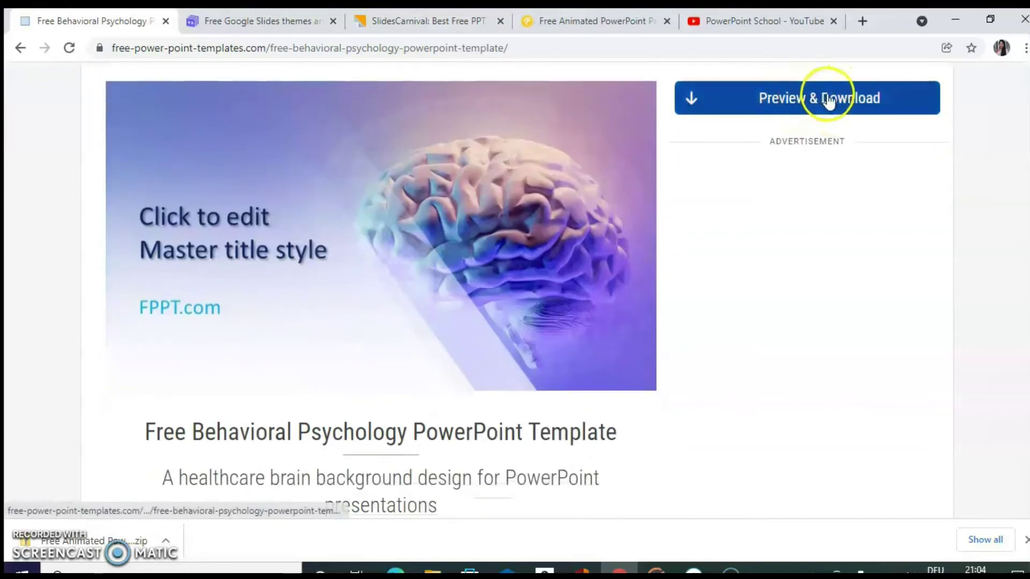
scroll(520, 290, down, 10)
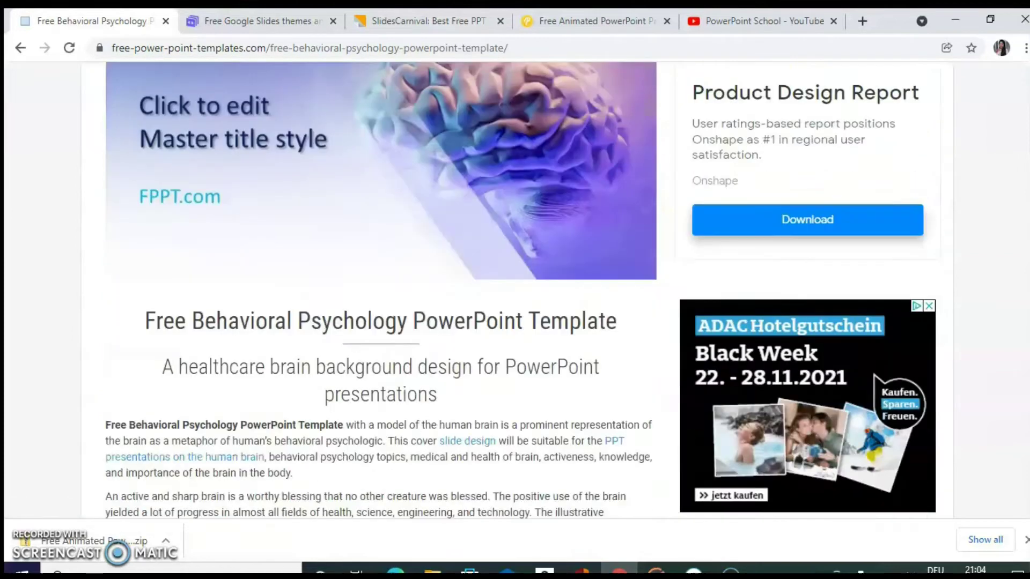
scroll(521, 290, down, 10)
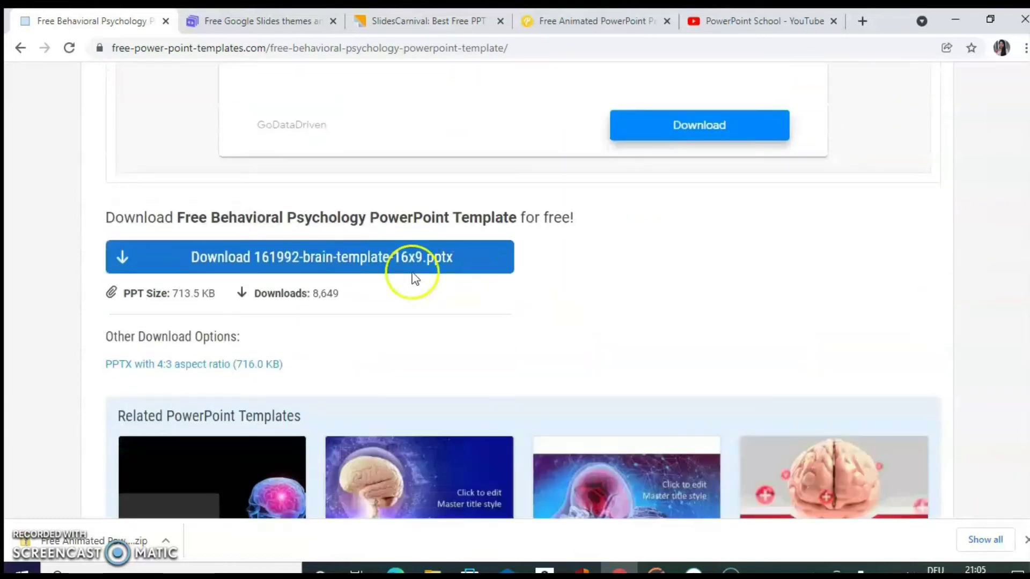
click(276, 258)
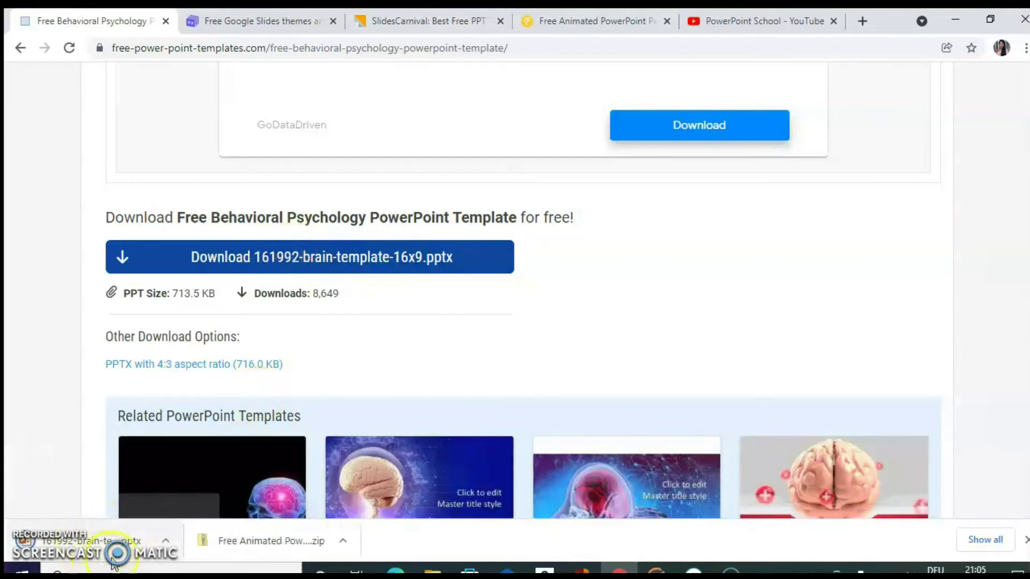
click(123, 547)
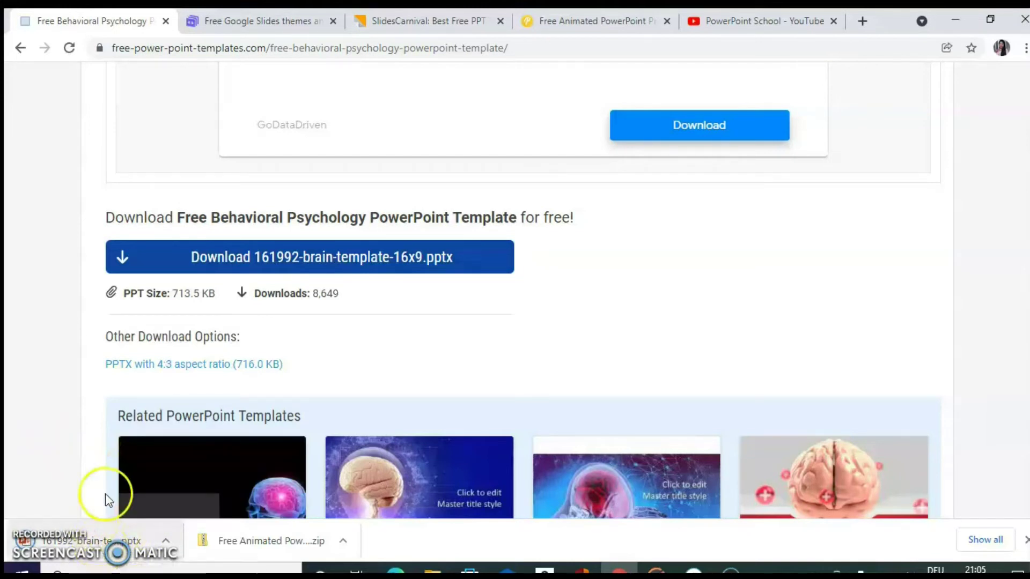
Step: Open 161992-brain-template-16x9.pptx in PowerPoint and enable editing out of Protected View
click(102, 542)
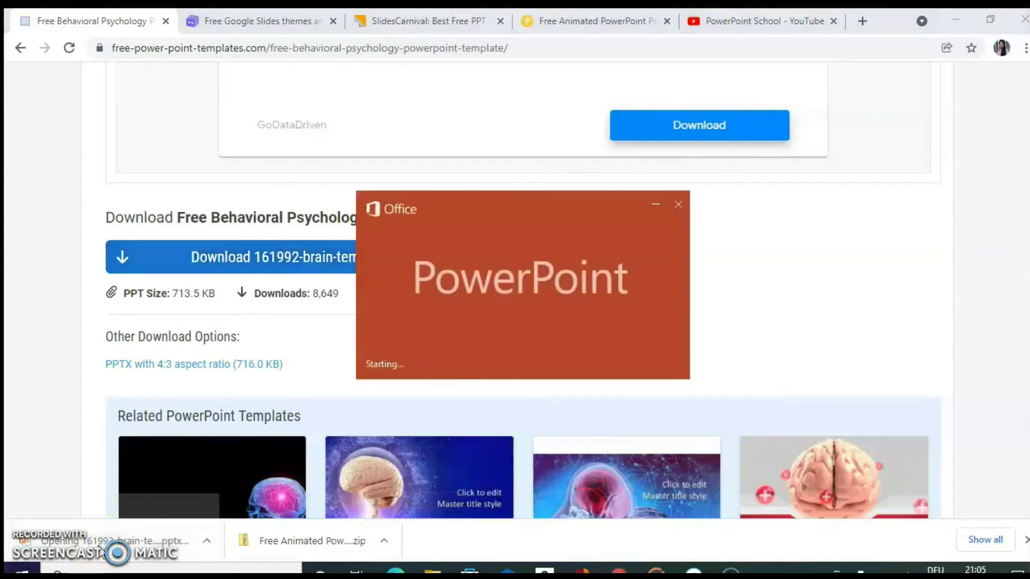
click(788, 251)
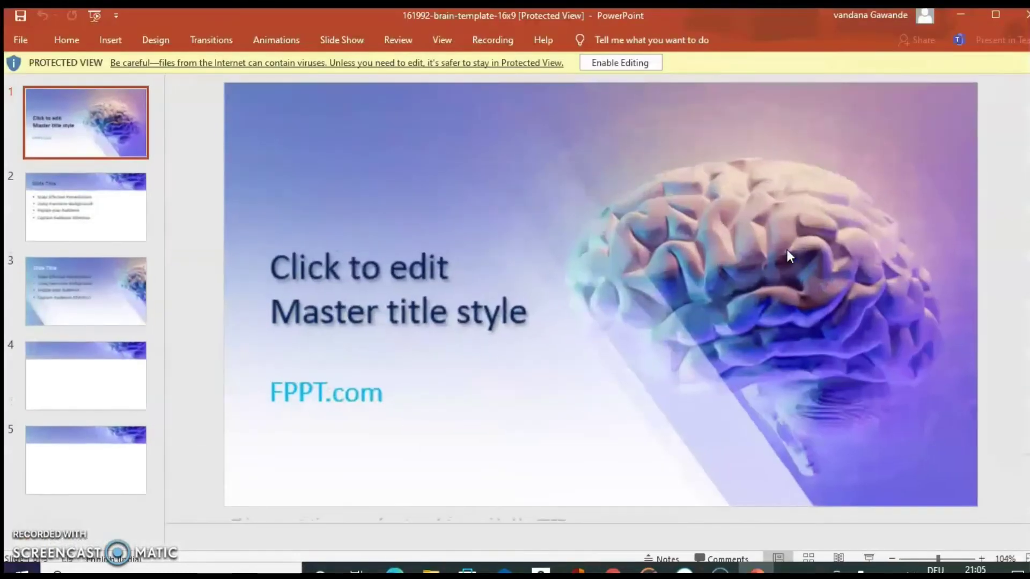
click(697, 16)
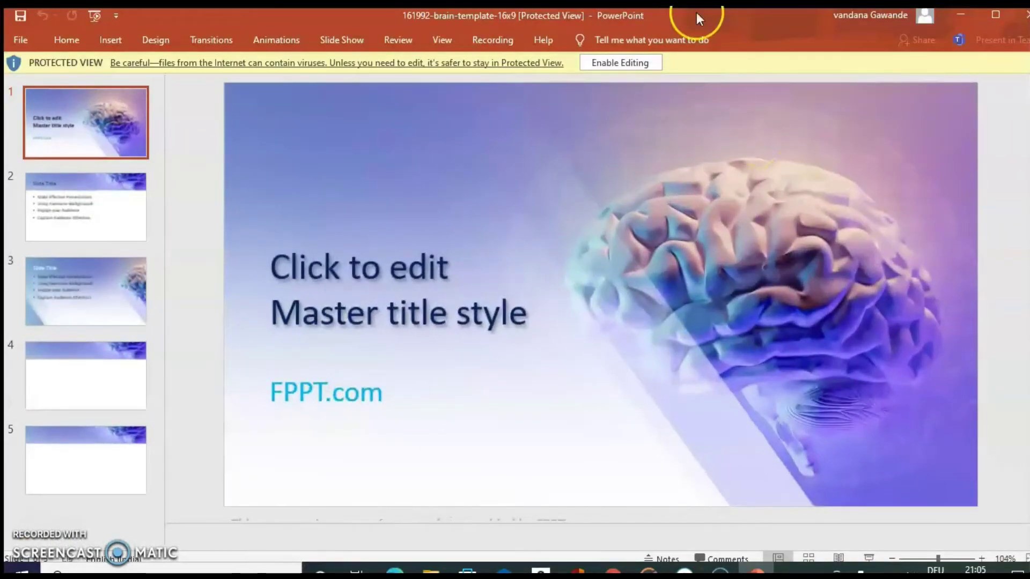
click(626, 60)
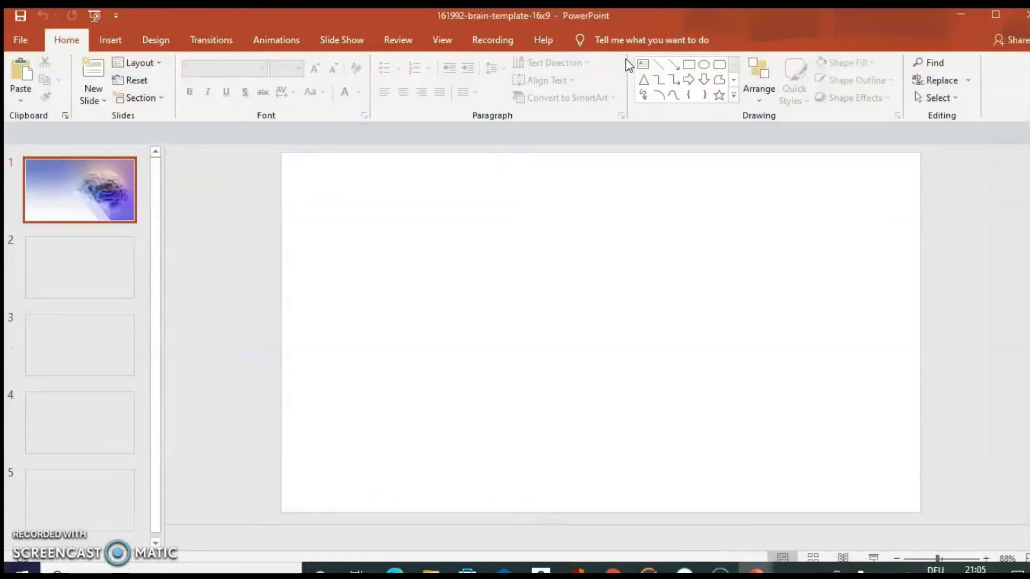
Step: Replace the title slide's heading with 'Effect of .....'
click(617, 260)
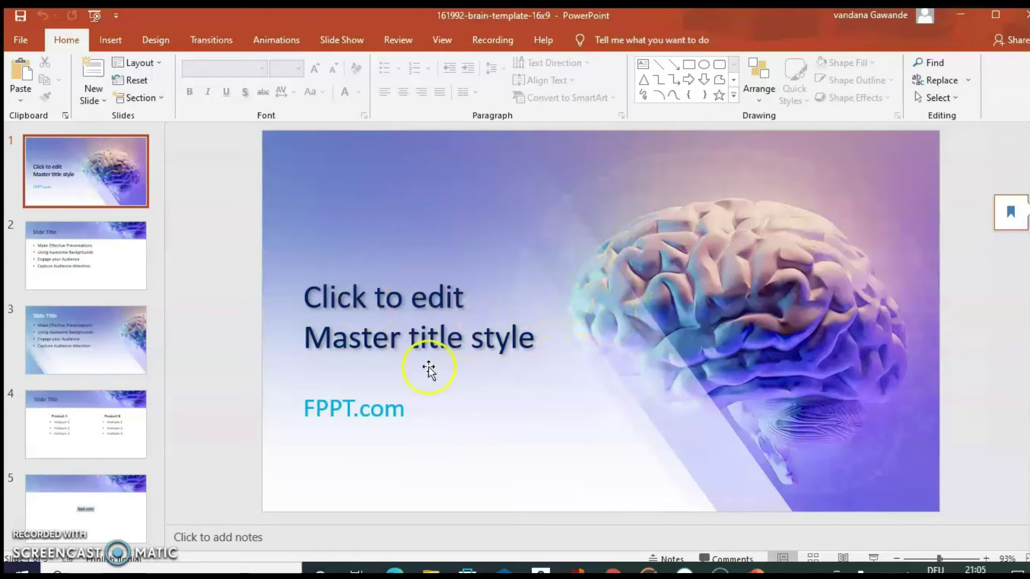
click(483, 338)
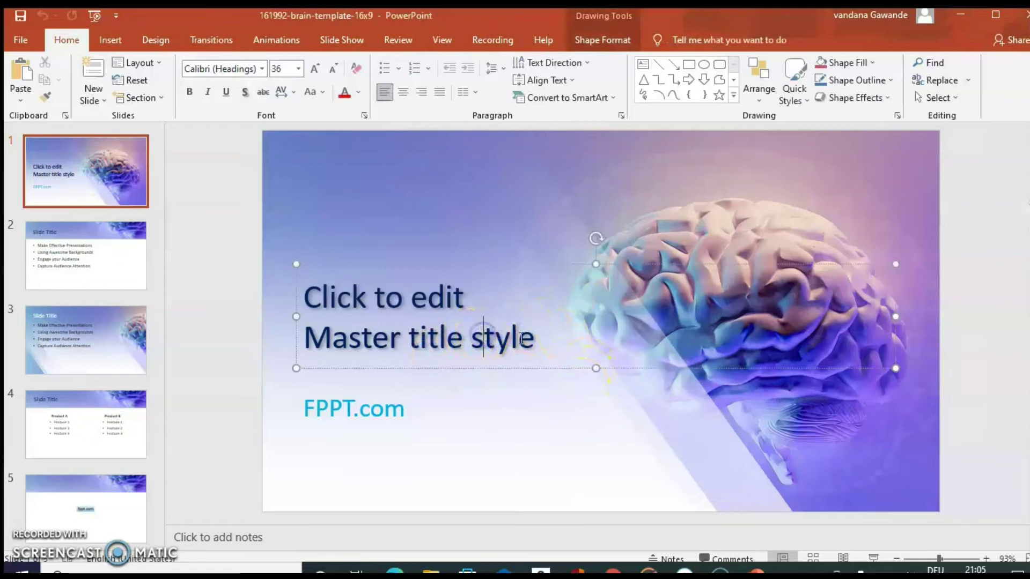
key(BackSpace)
key(BackSpace)
key(BackSpace)
key(BackSpace)
key(BackSpace)
key(BackSpace)
key(BackSpace)
key(BackSpace)
key(BackSpace)
key(BackSpace)
key(BackSpace)
key(BackSpace)
key(BackSpace)
key(BackSpace)
key(BackSpace)
key(BackSpace)
key(BackSpace)
key(BackSpace)
key(BackSpace)
key(BackSpace)
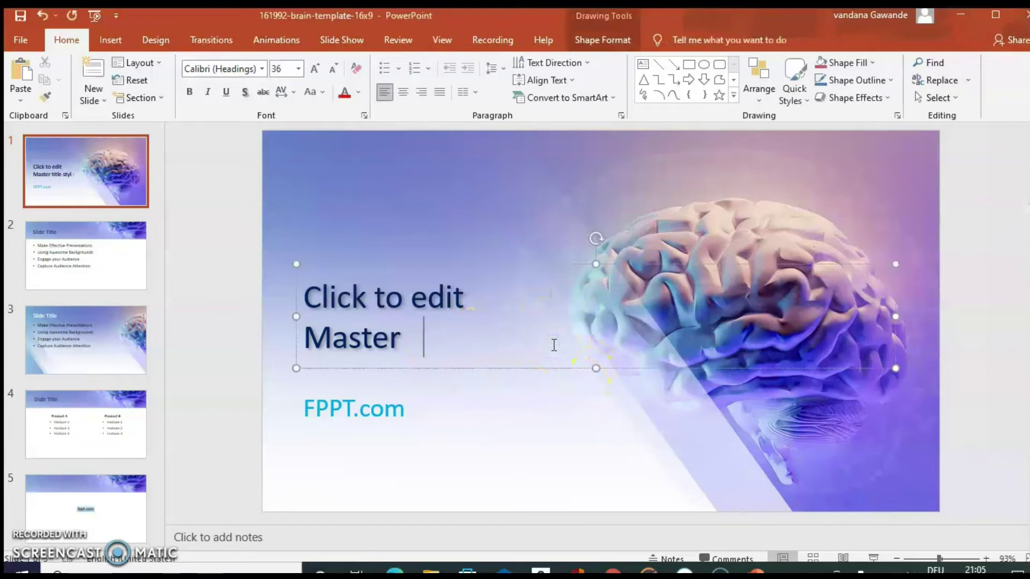
key(BackSpace)
key(BackSpace)
key(BackSpace)
key(BackSpace)
key(BackSpace)
key(BackSpace)
key(BackSpace)
key(BackSpace)
key(BackSpace)
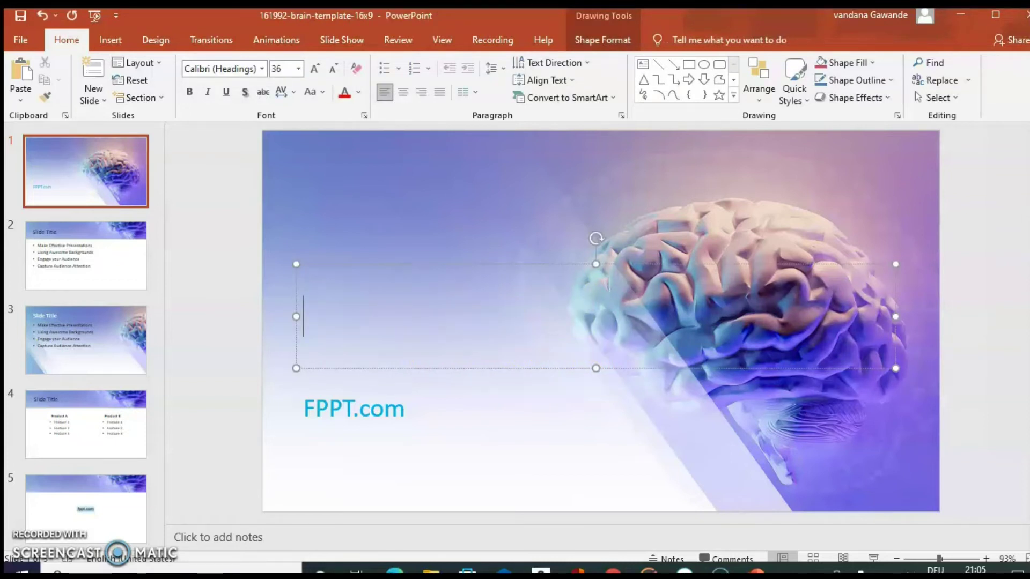
text(Effect of .....)
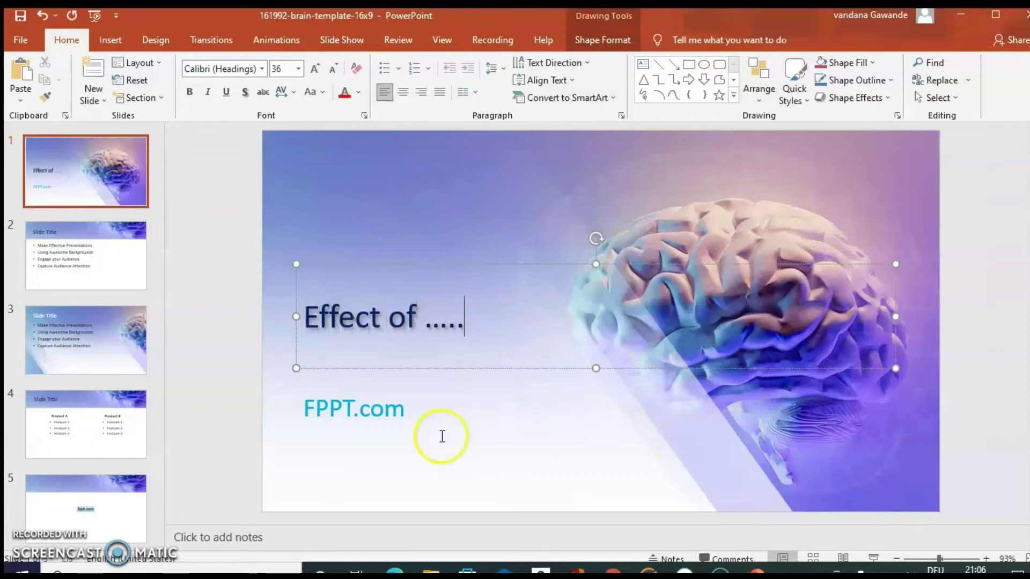
Step: Delete the FPPT.com subtitle text from the title slide
click(396, 398)
click(352, 387)
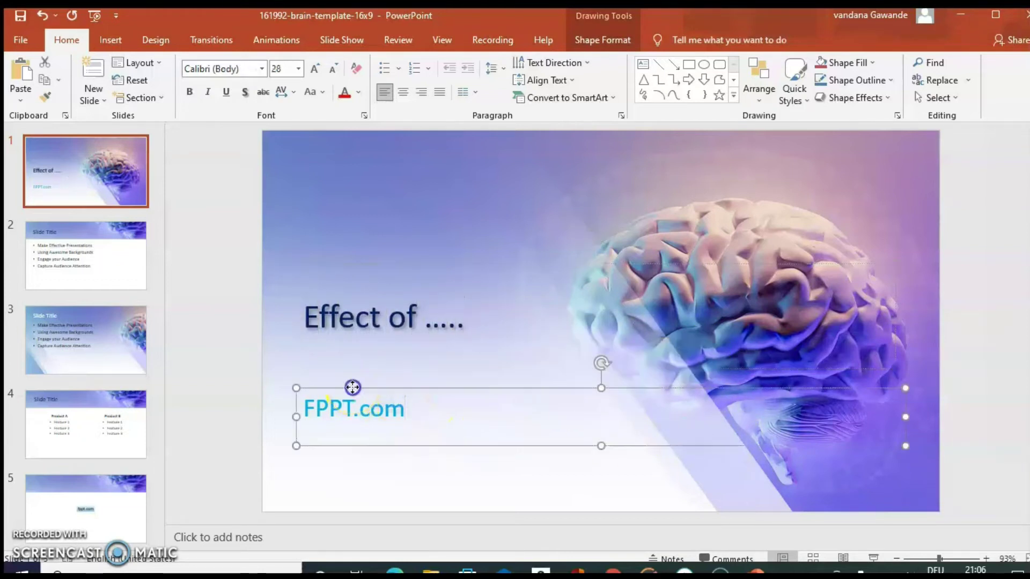
key(Delete)
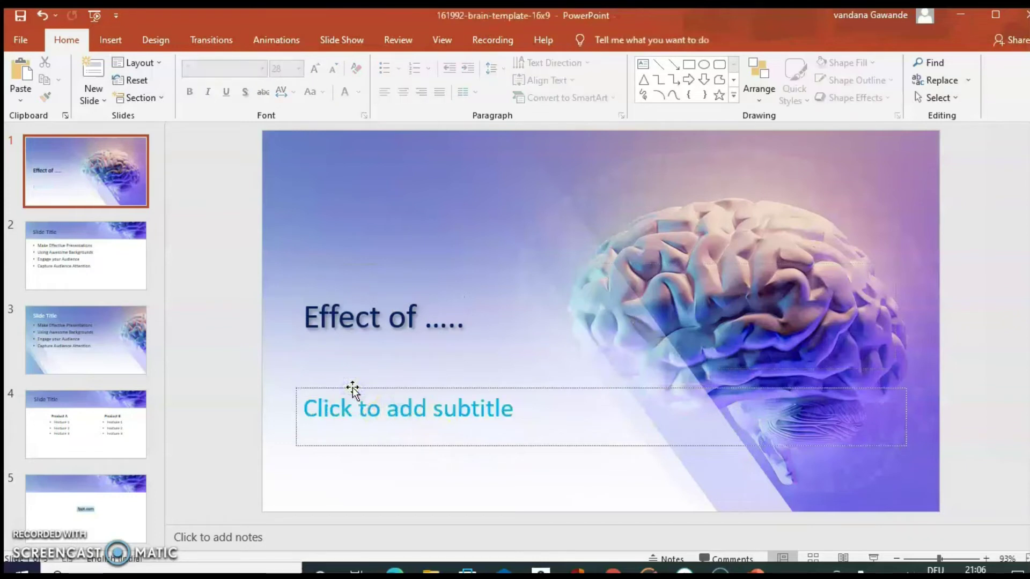
click(88, 268)
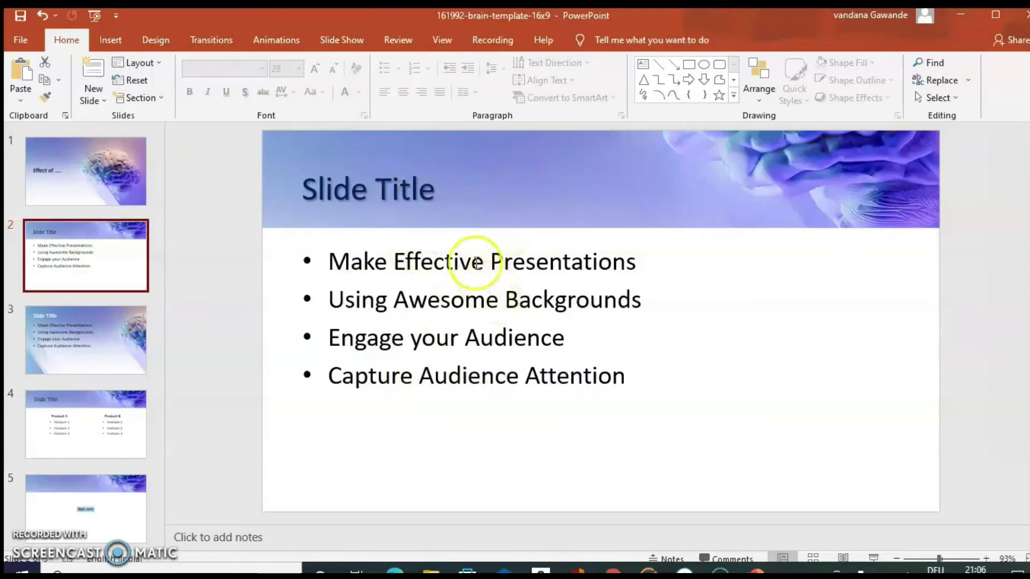
Step: Retitle slide 2's heading 'Content'
click(415, 190)
click(446, 193)
key(BackSpace)
key(BackSpace)
key(BackSpace)
key(BackSpace)
key(BackSpace)
key(BackSpace)
key(BackSpace)
key(BackSpace)
key(BackSpace)
key(BackSpace)
key(BackSpace)
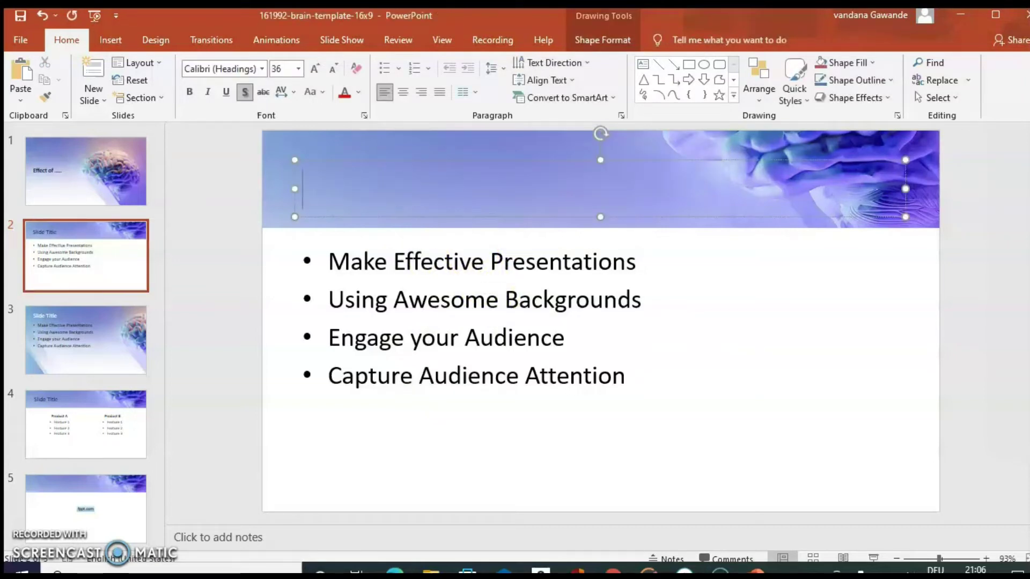
text(Contents)
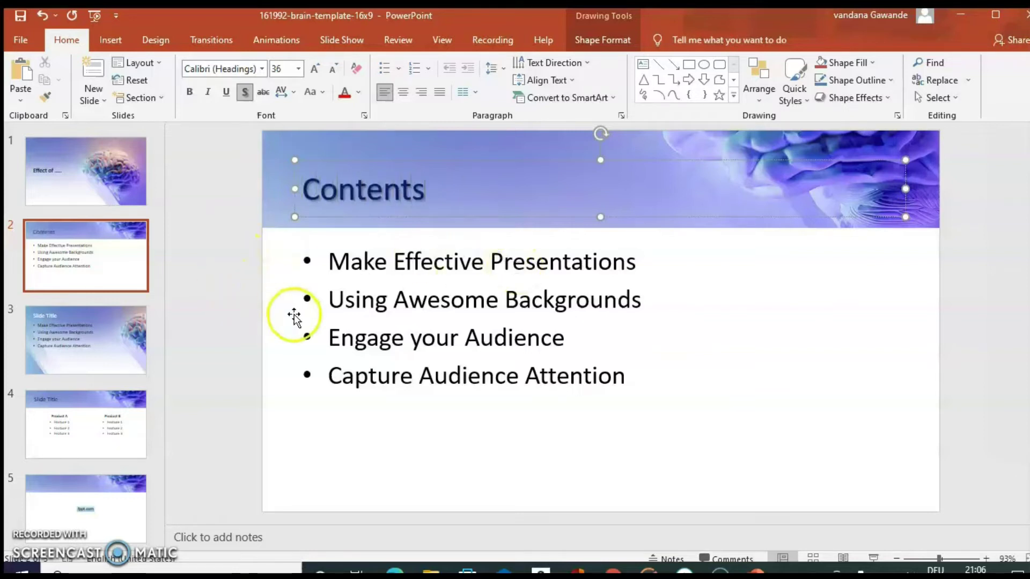
click(294, 314)
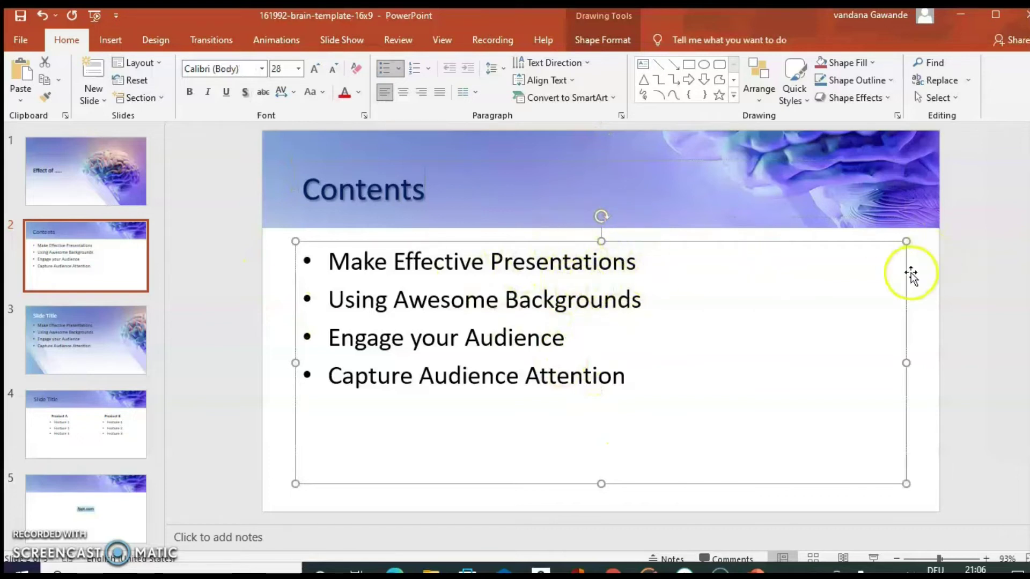
Step: Scroll through slides 3 and 4 to the Product A versus Product B comparison
click(917, 289)
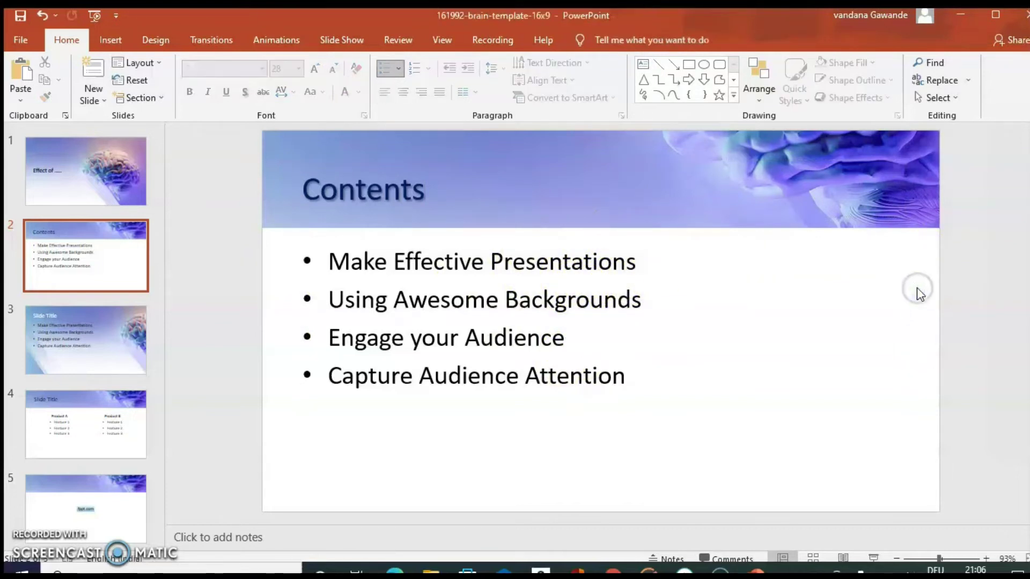
scroll(917, 289, down, 2)
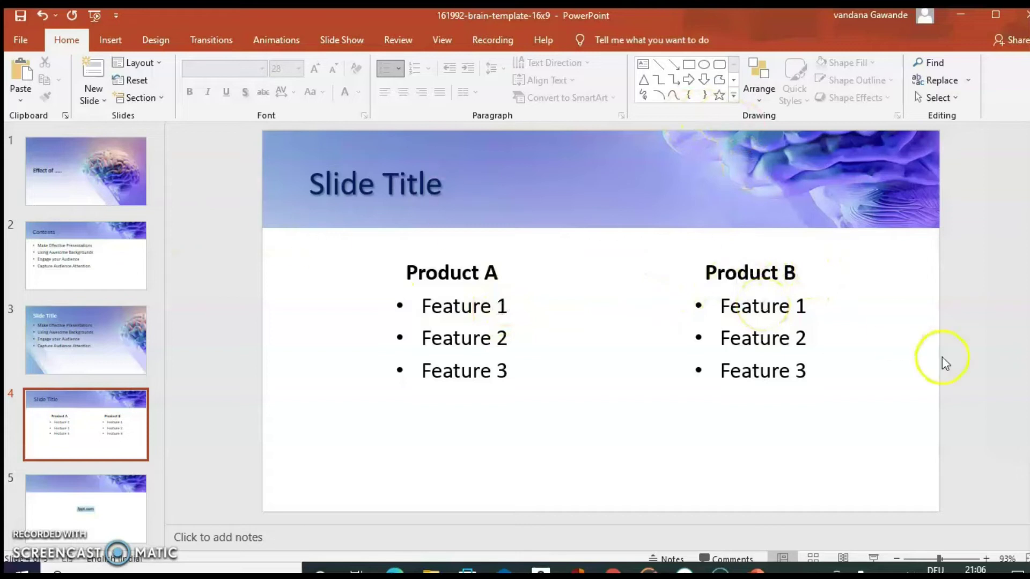
scroll(298, 476, down, 1)
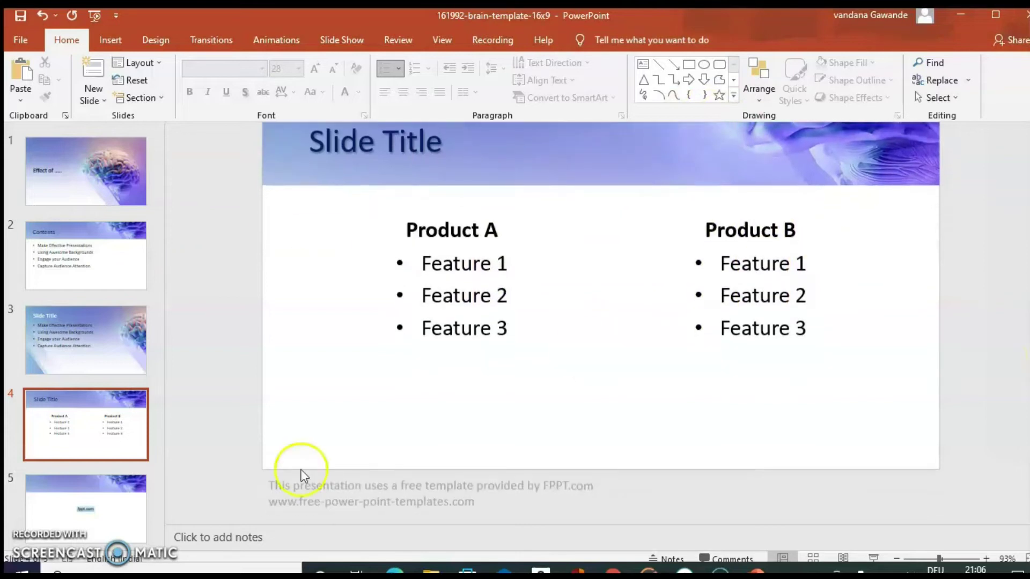
Step: Add a new blank slide after slide 5
click(92, 506)
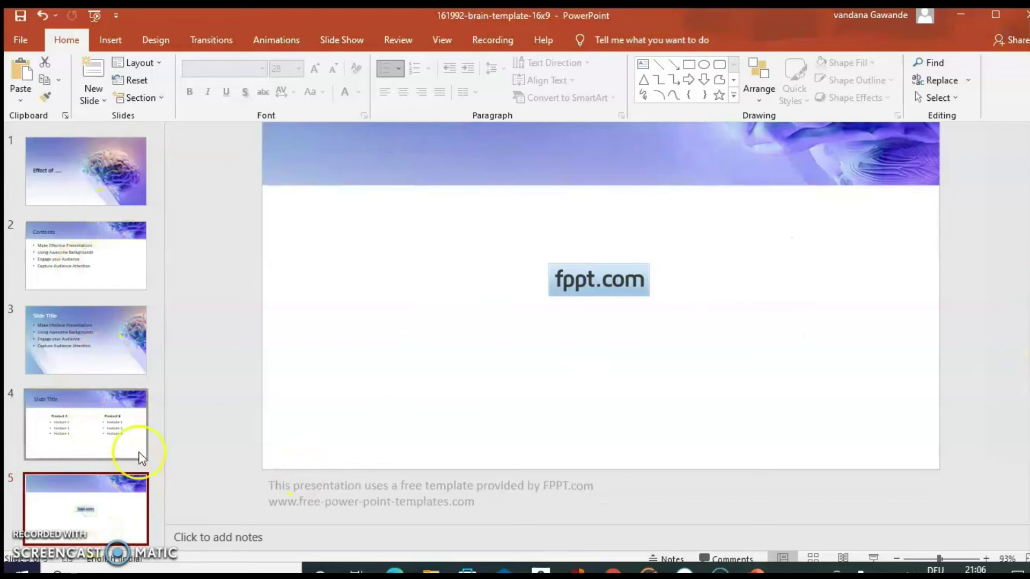
click(121, 493)
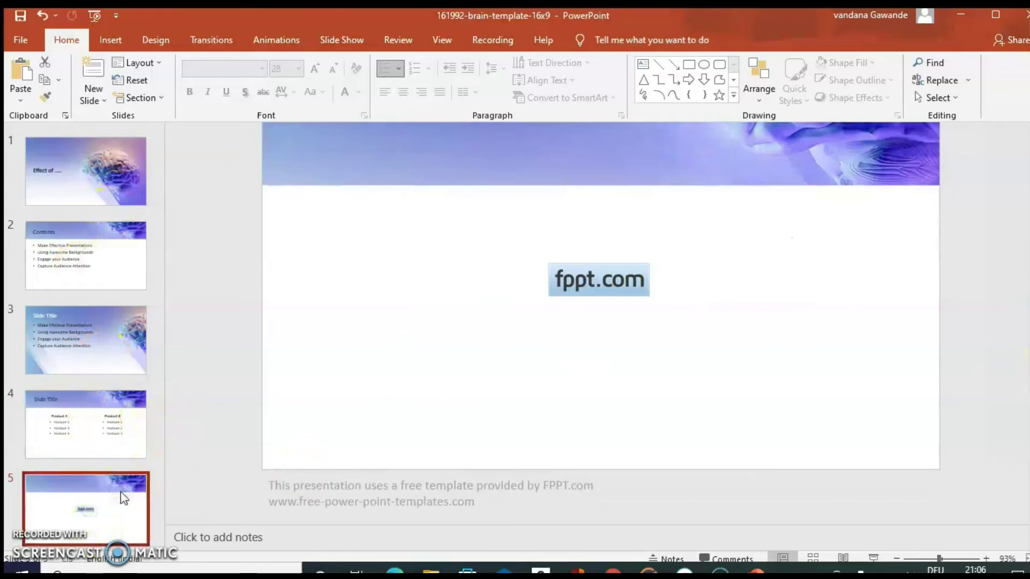
key(Return)
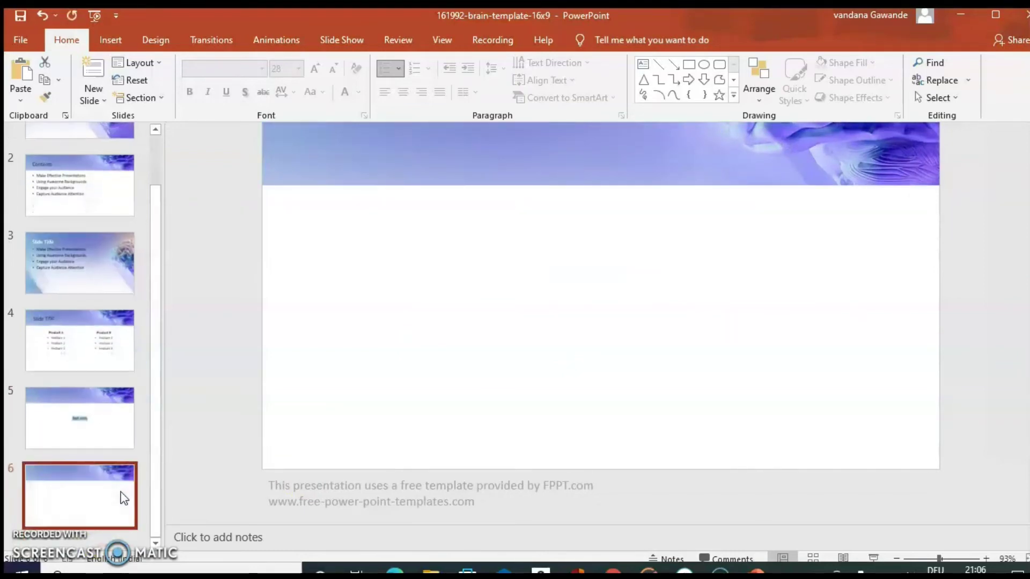
Step: Close the brain template presentation without saving its changes
click(21, 43)
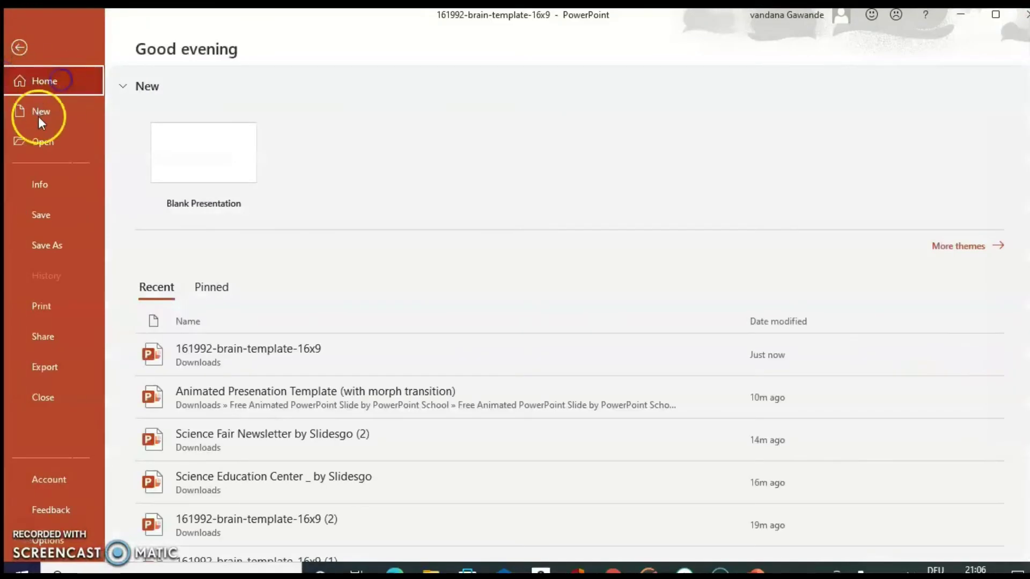
key(Escape)
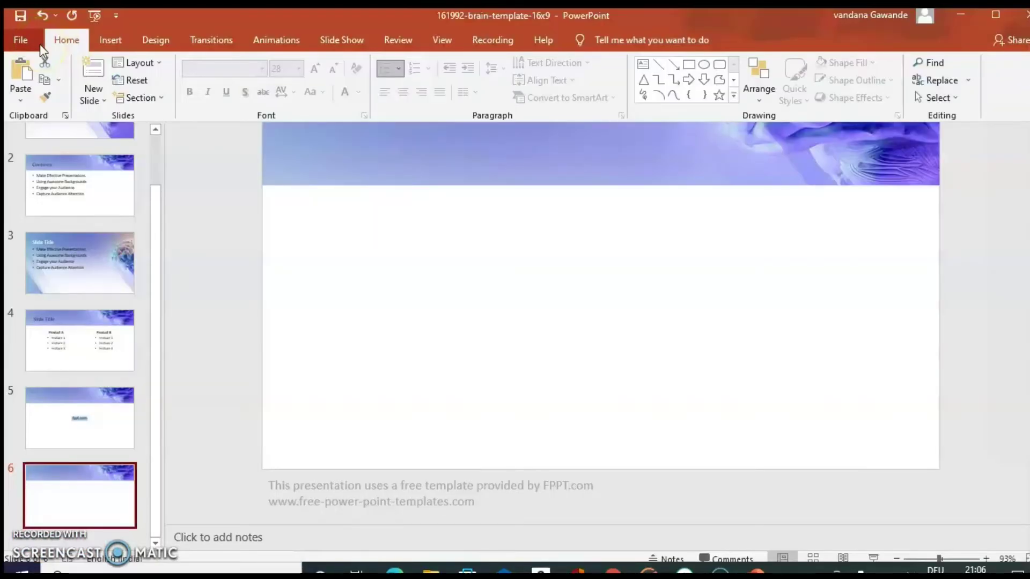
click(25, 48)
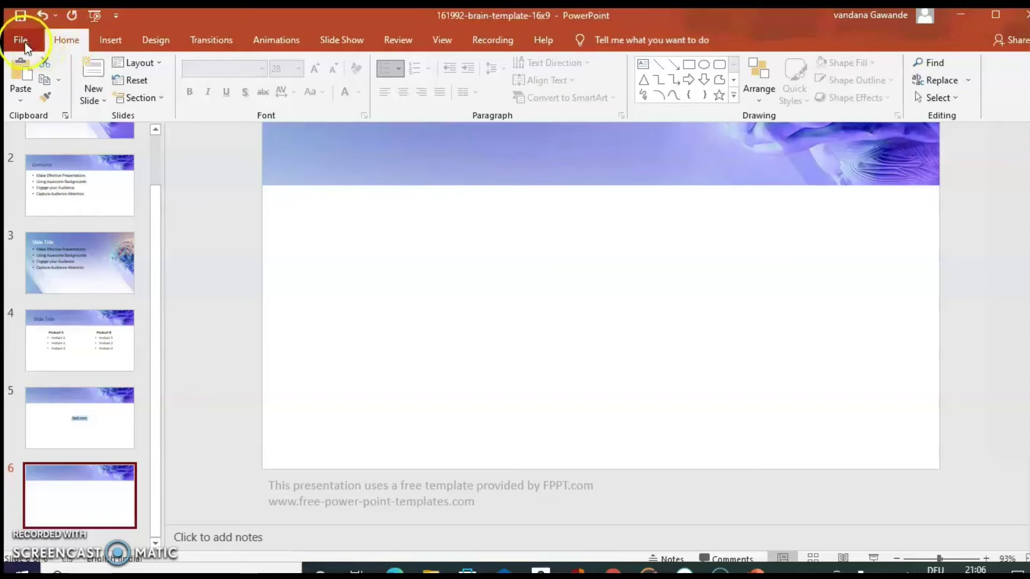
click(1022, 16)
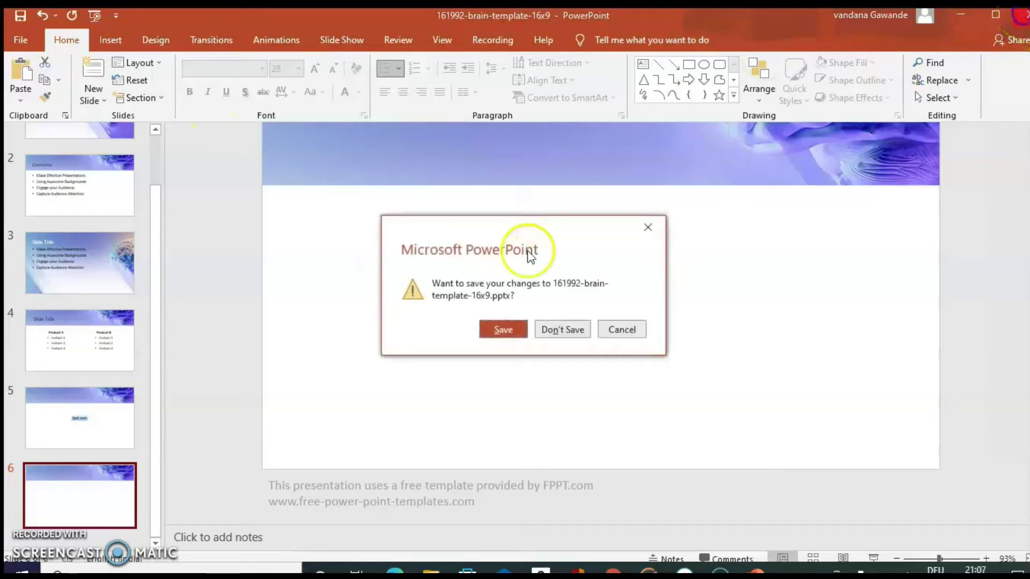
click(576, 328)
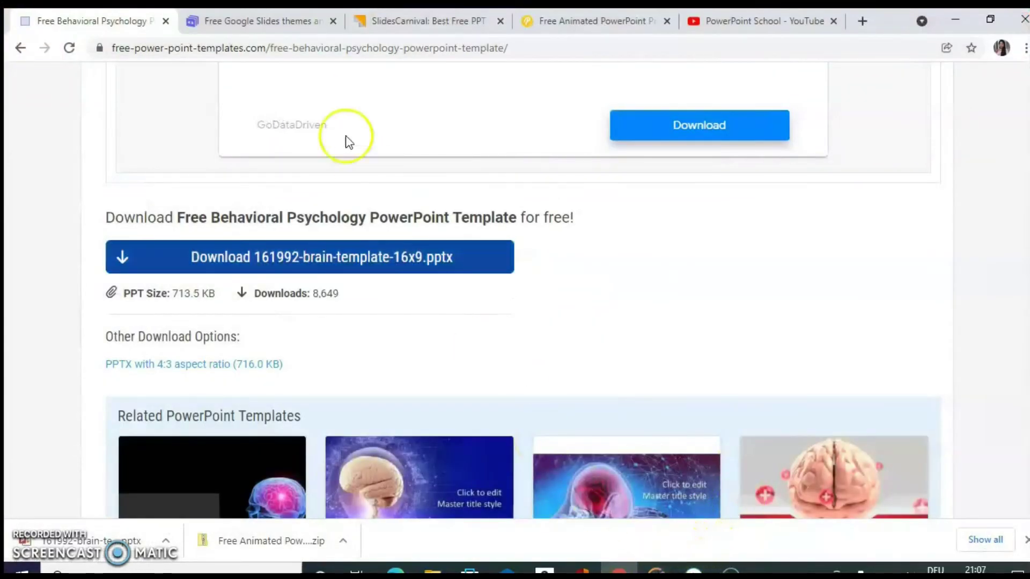
Step: Search Slidesgo's template collection for 'science'
click(265, 23)
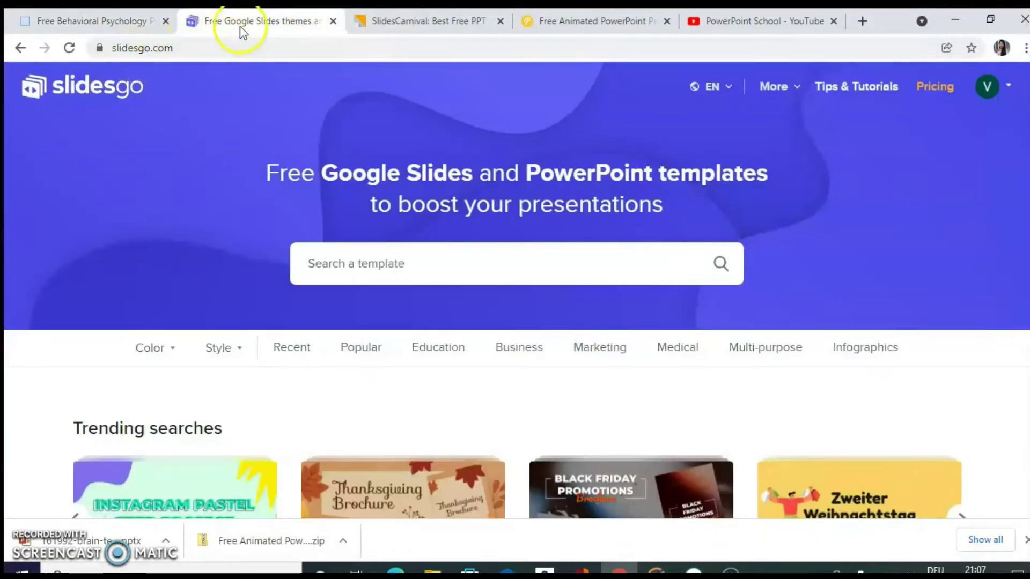
scroll(515, 322, down, 10)
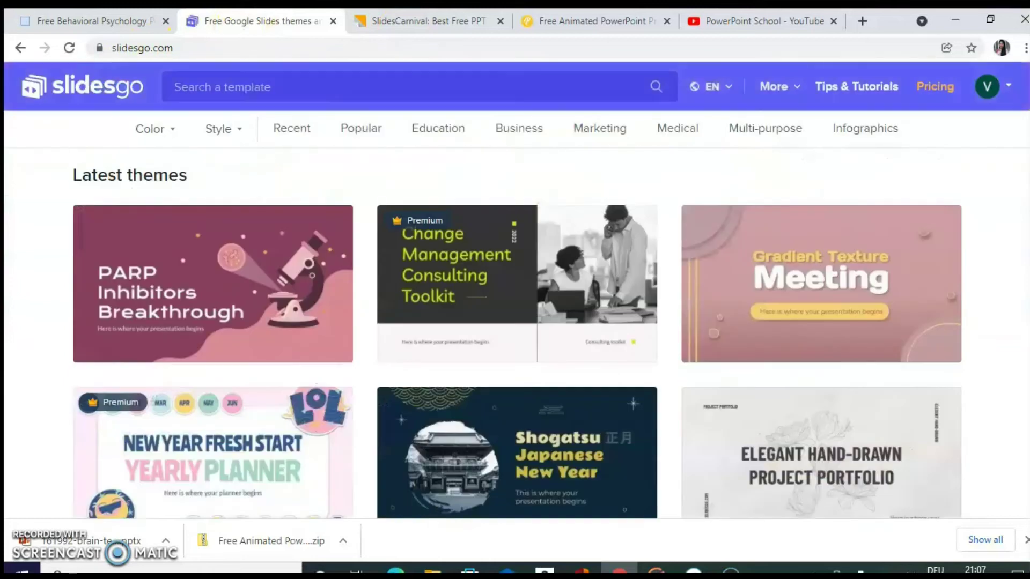
scroll(515, 321, down, 15)
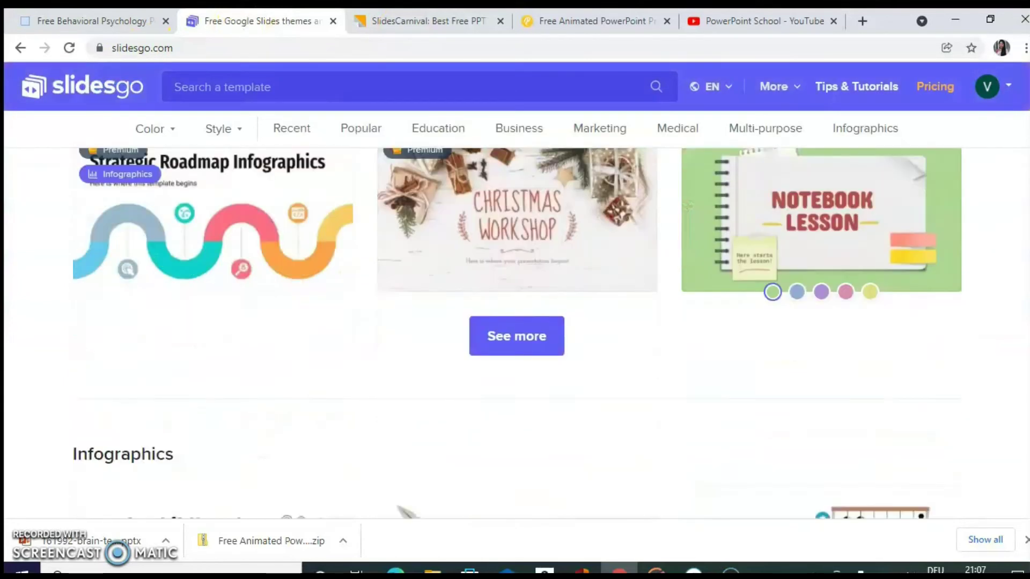
scroll(515, 322, up, 20)
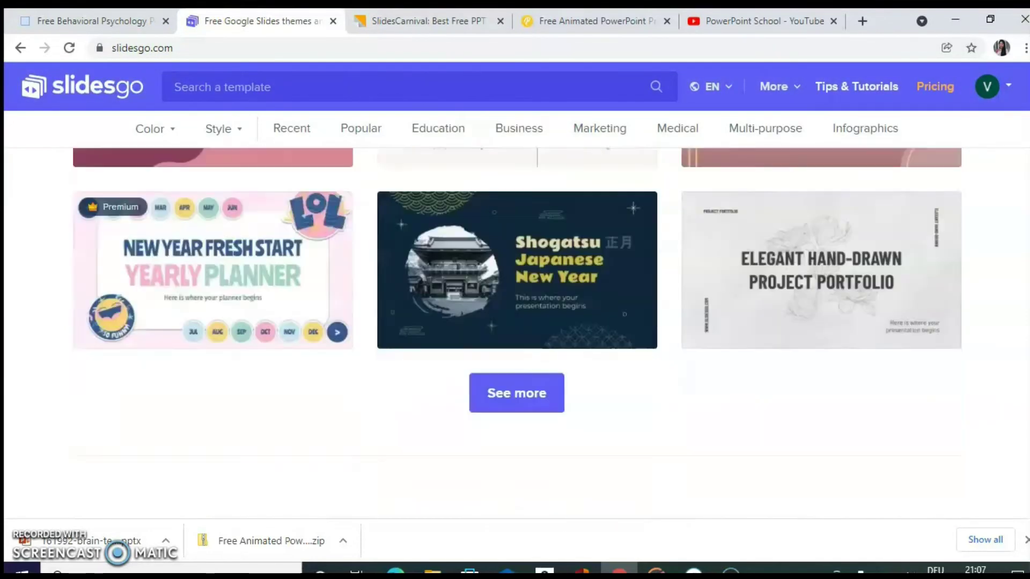
scroll(515, 322, up, 5)
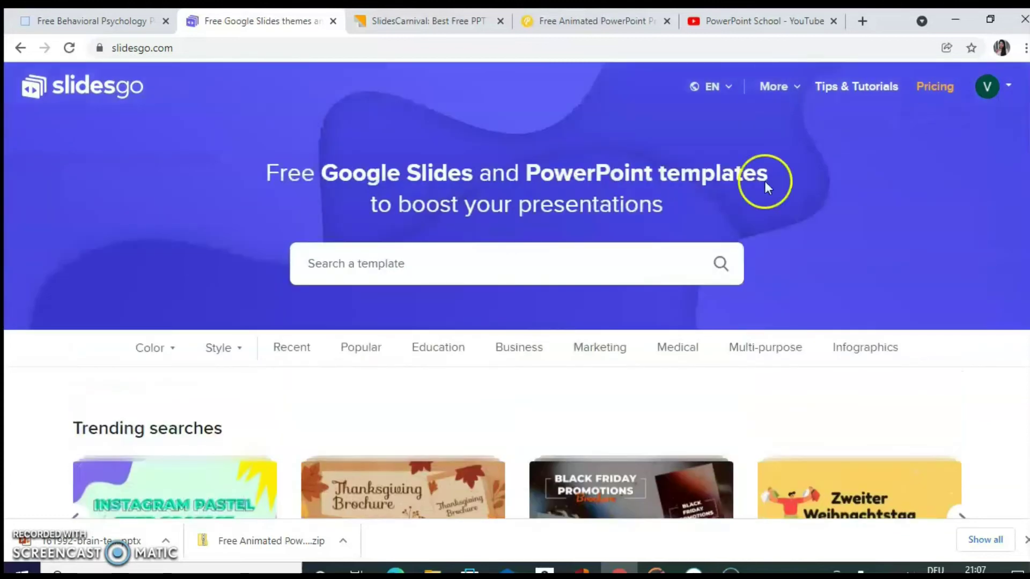
click(527, 265)
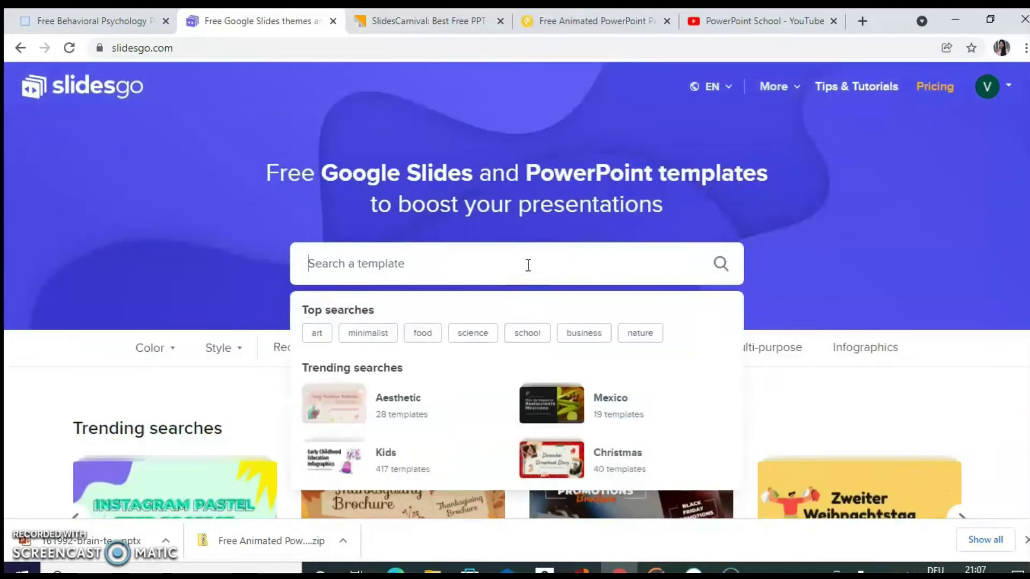
text(science)
key(Return)
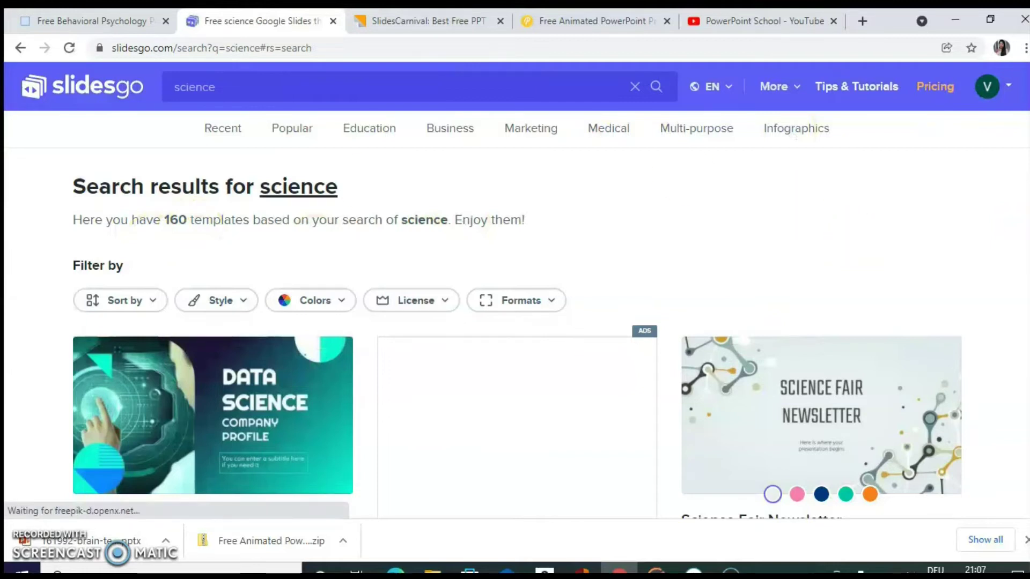
Step: Open the Research Methods Lesson template from the 160 science results
scroll(517, 333, down, 8)
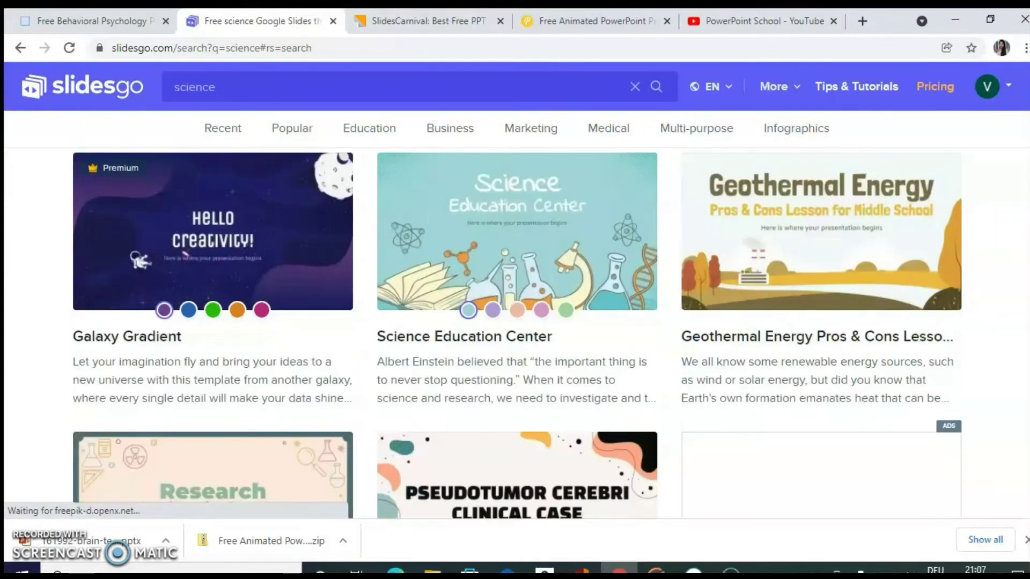
scroll(516, 333, down, 4)
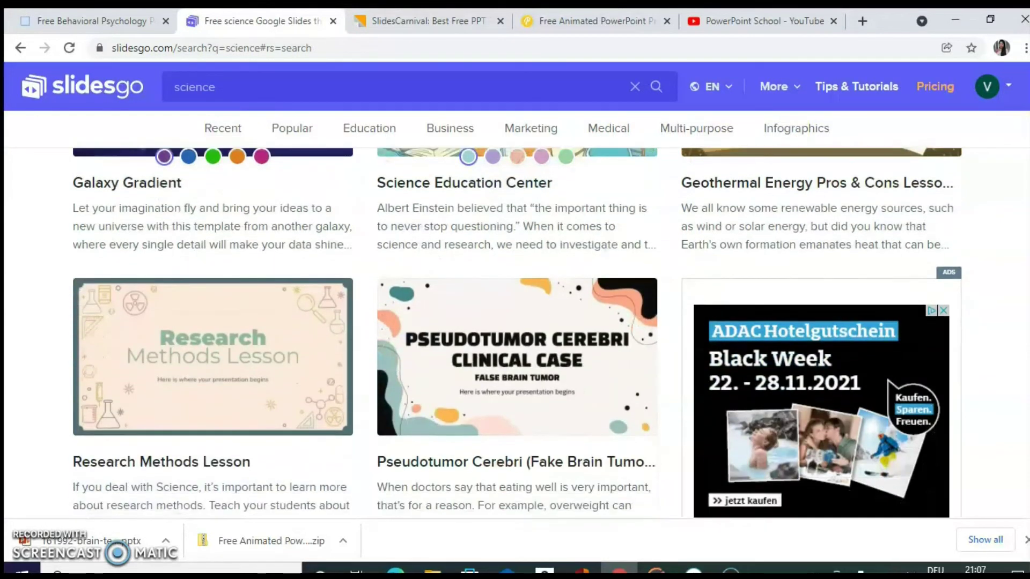
scroll(517, 332, down, 2)
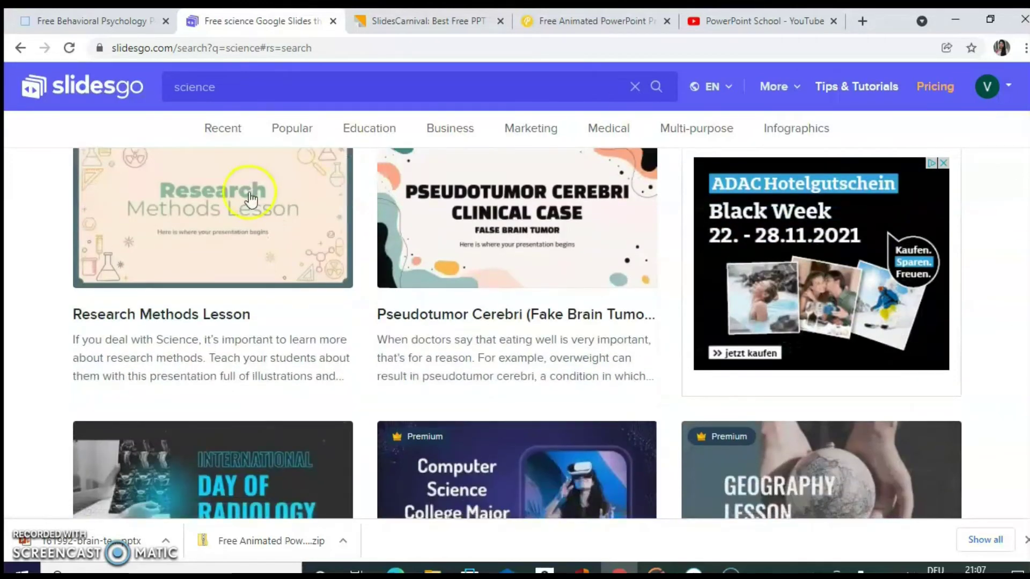
mouse_move(221, 240)
click(224, 209)
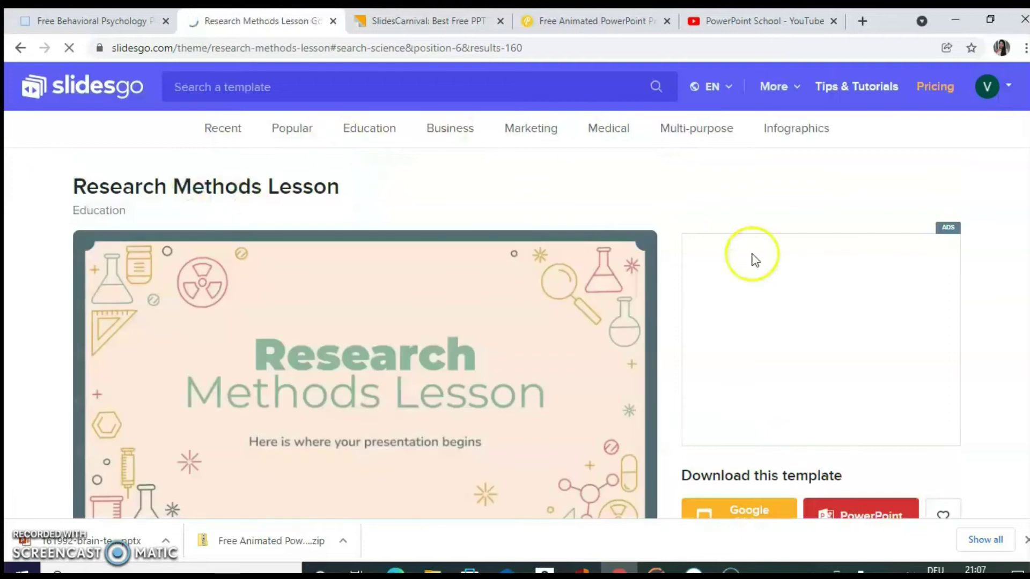
Step: Download the Research Methods Lesson template in PowerPoint format
scroll(515, 332, down, 3)
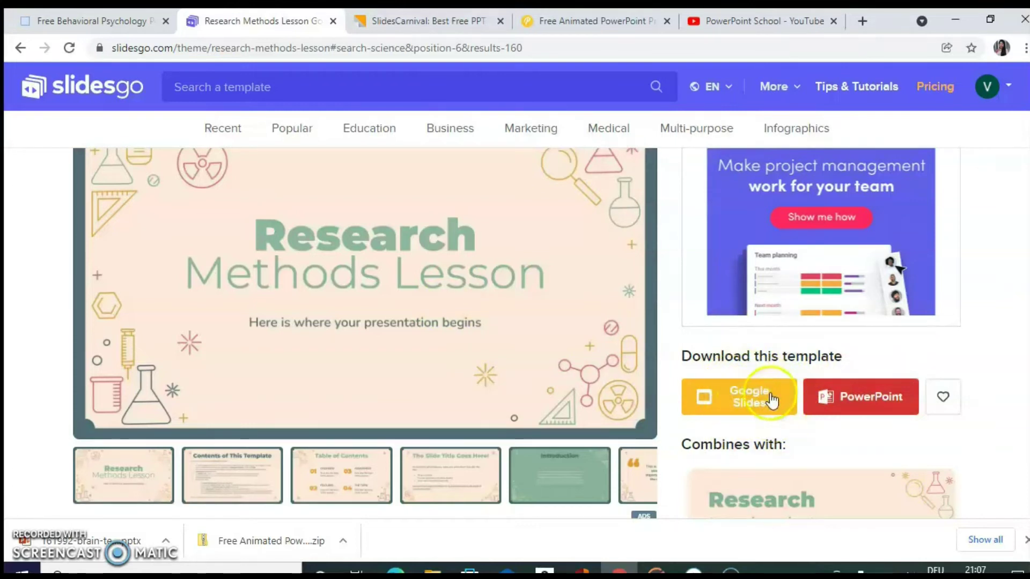
click(872, 398)
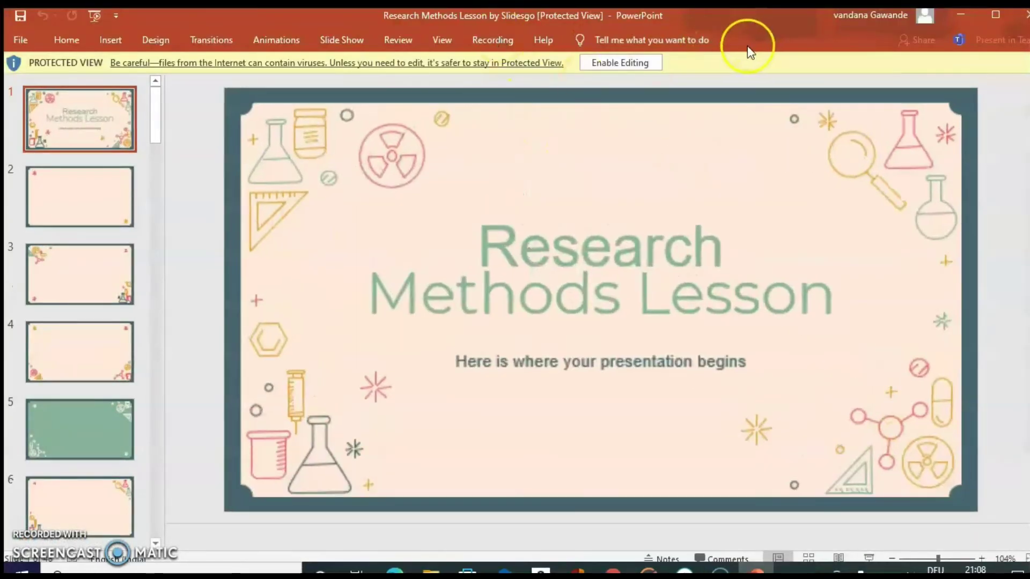
Step: Enable editing and step through the contents, table of contents and Introduction slides
click(620, 63)
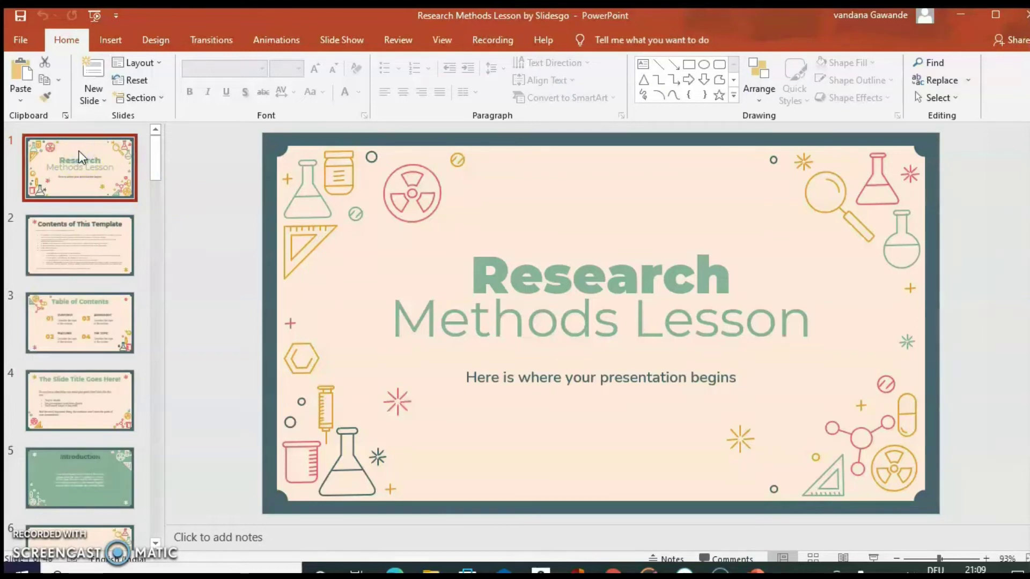
key(Down)
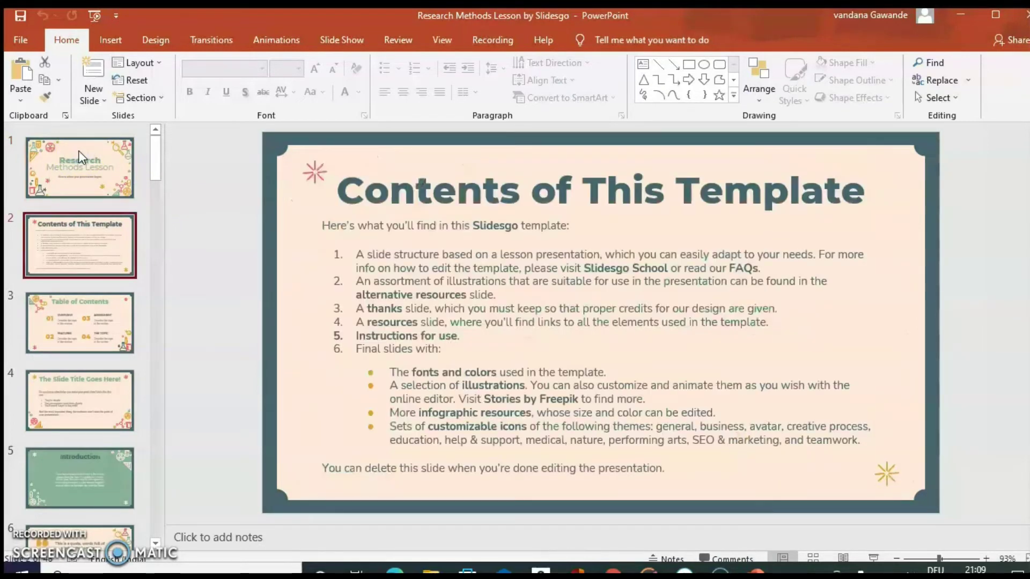
key(Down)
key(Up)
key(Down)
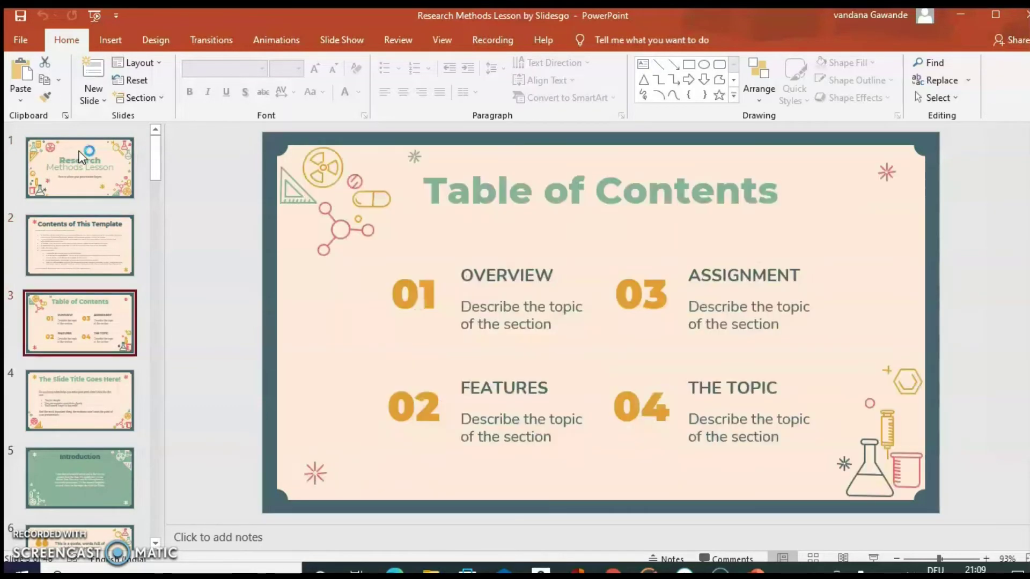
key(Down)
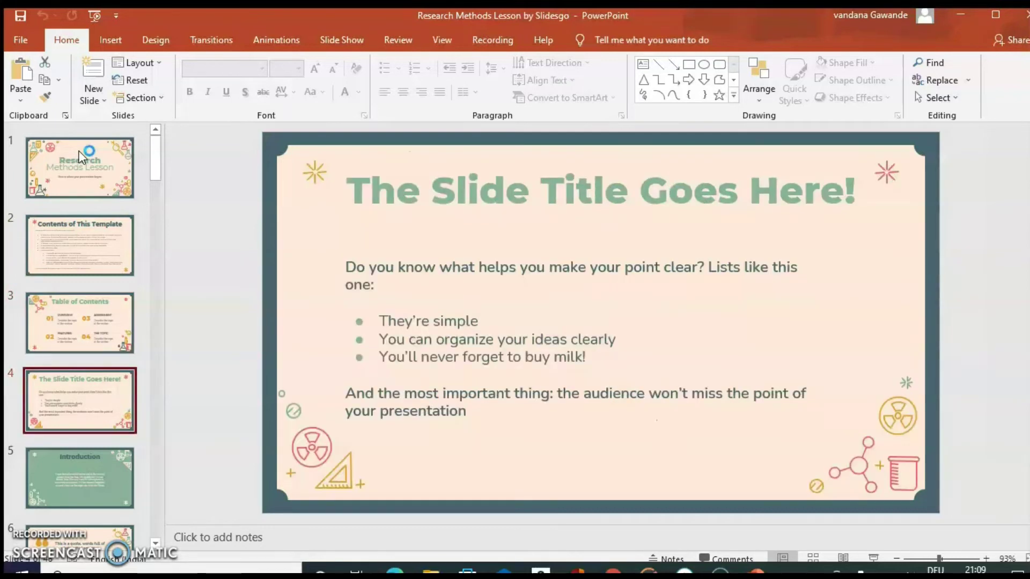
key(Down)
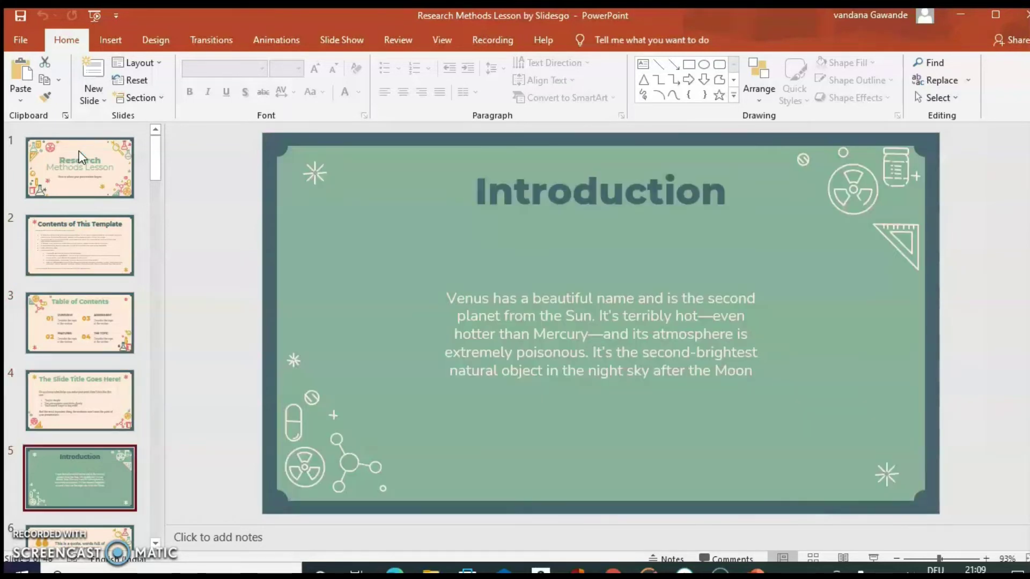
key(Up)
key(Down)
key(Down)
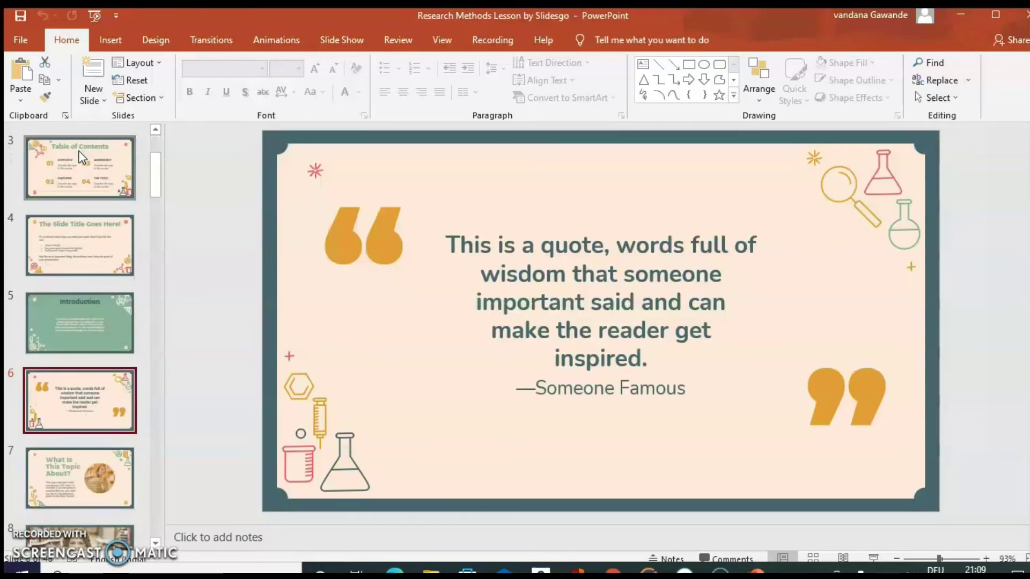
Step: Continue through the topic, picture, definition, section and 360 slides
key(Down)
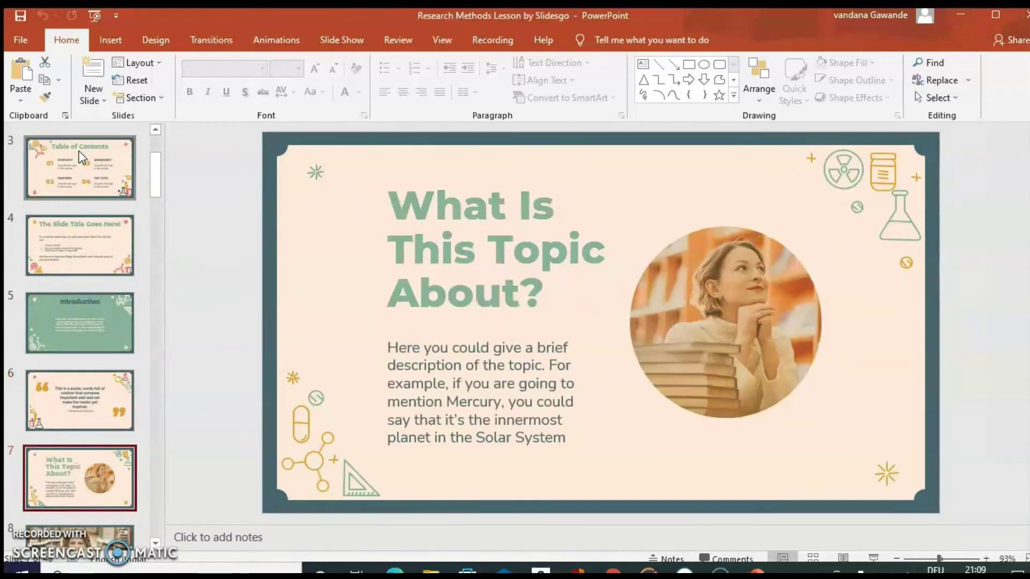
key(Down)
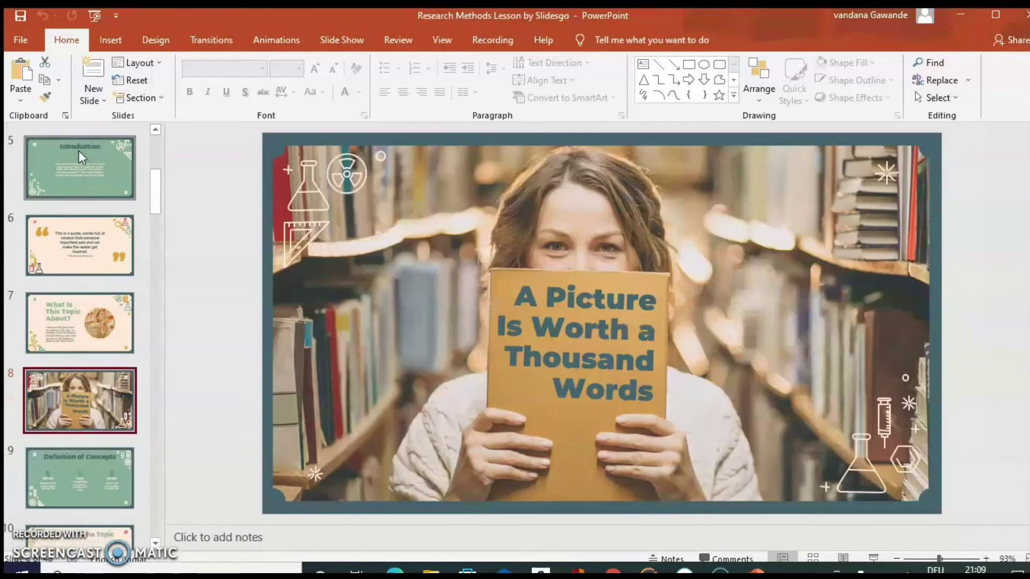
key(Down)
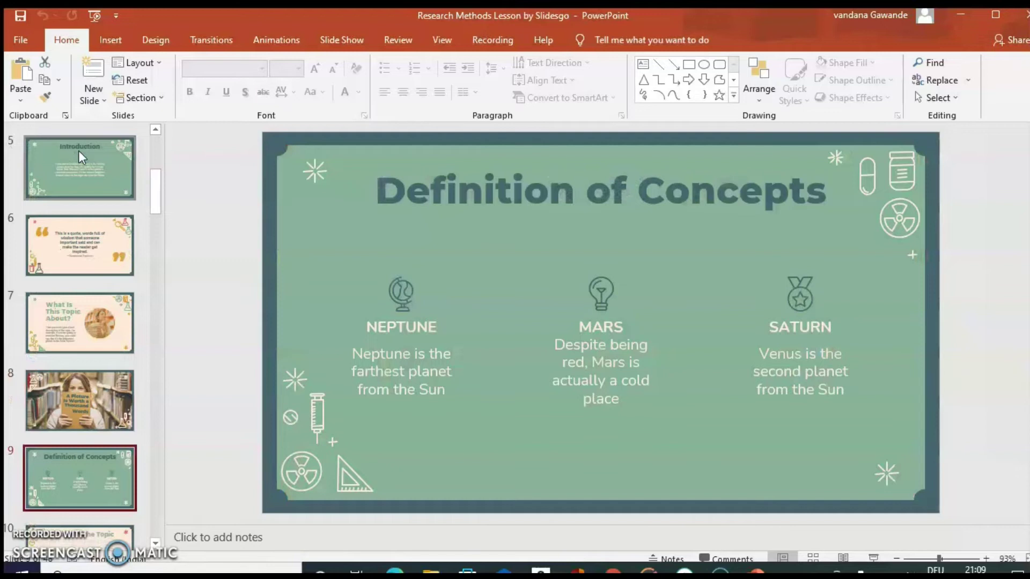
key(Up)
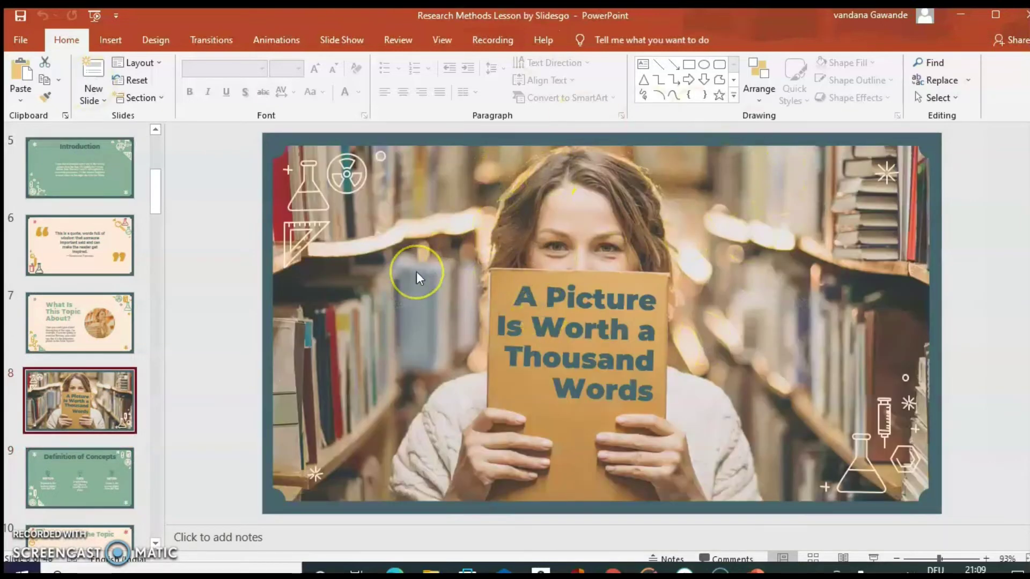
key(Down)
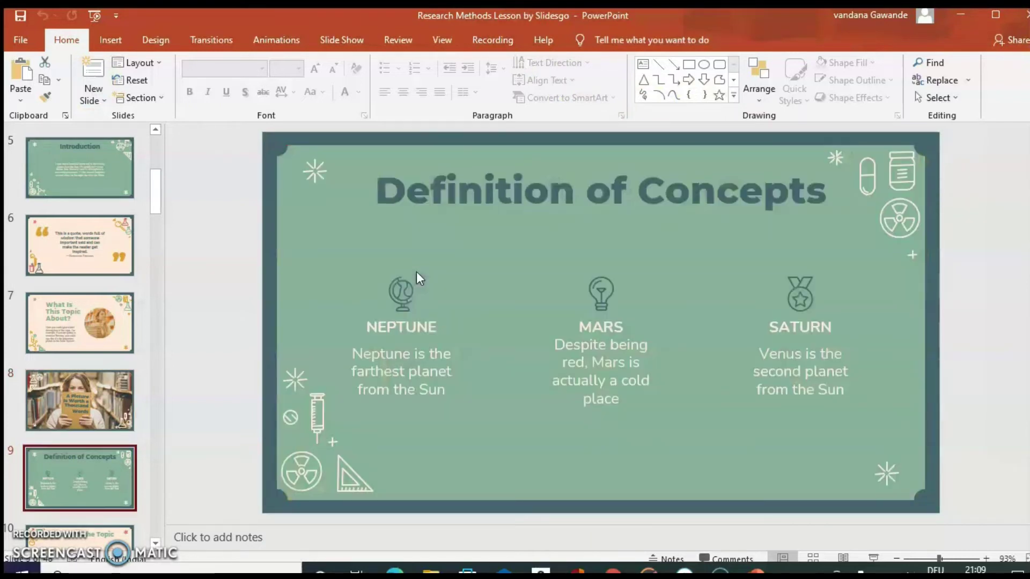
key(Down)
key(Down)
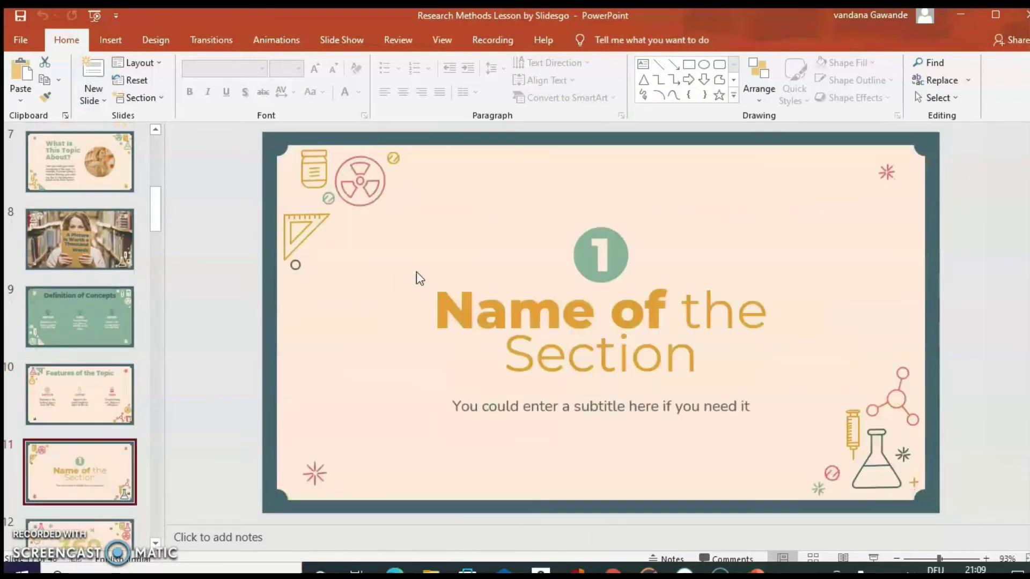
key(Down)
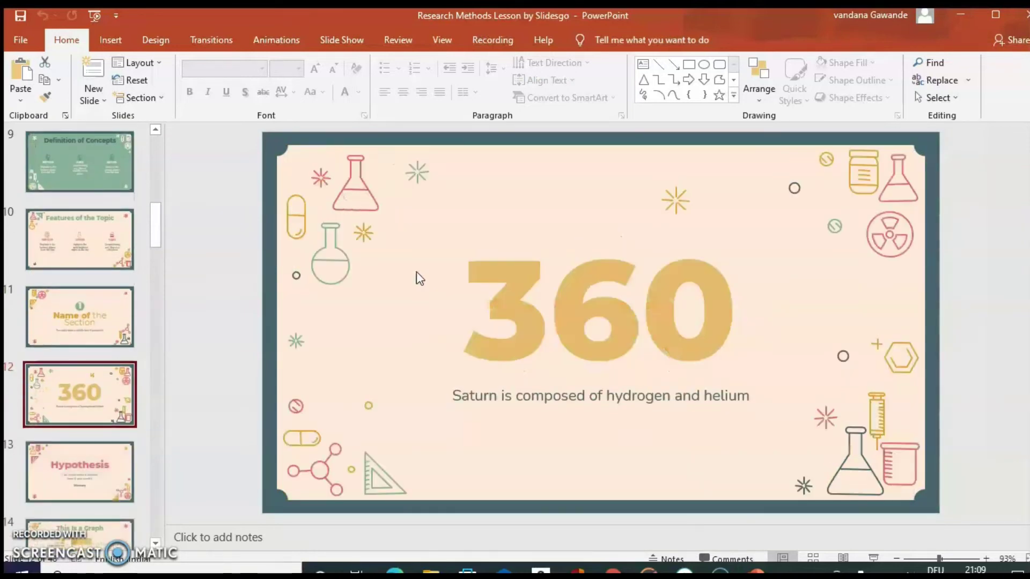
key(Up)
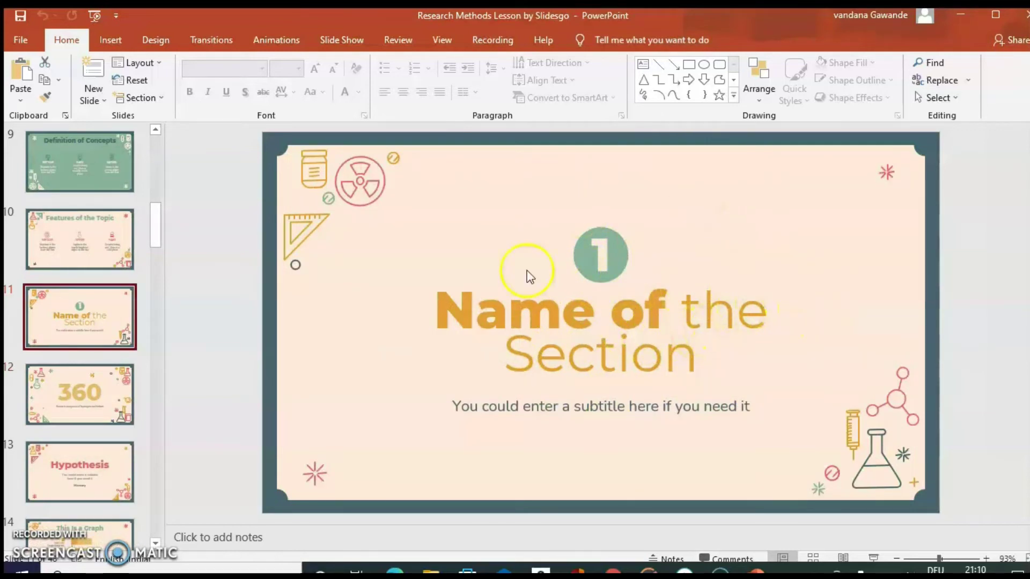
Step: Scroll through the remaining slides and return to the Slidesgo template page
scroll(774, 312, down, 1)
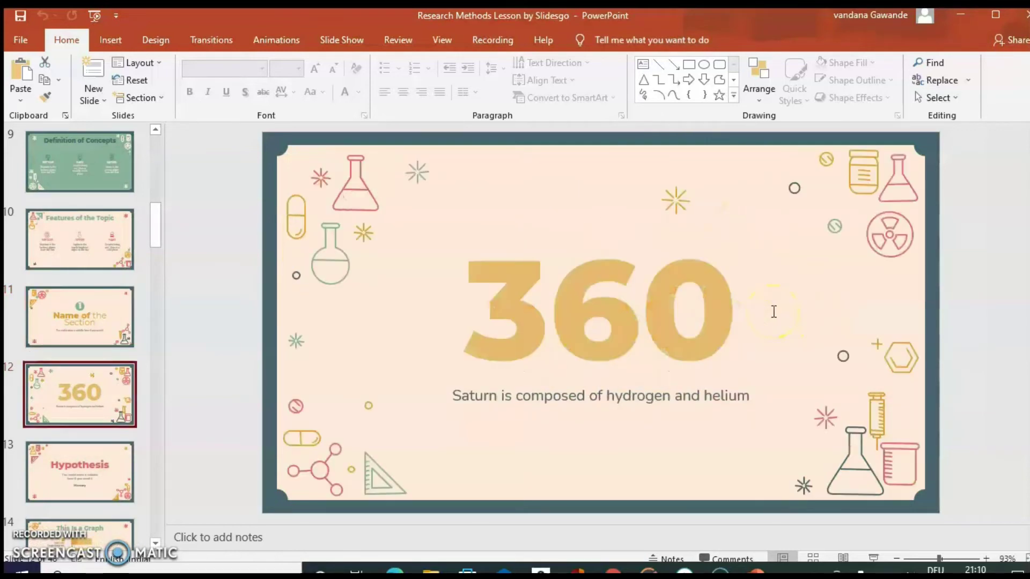
scroll(773, 312, down, 2)
scroll(774, 312, down, 2)
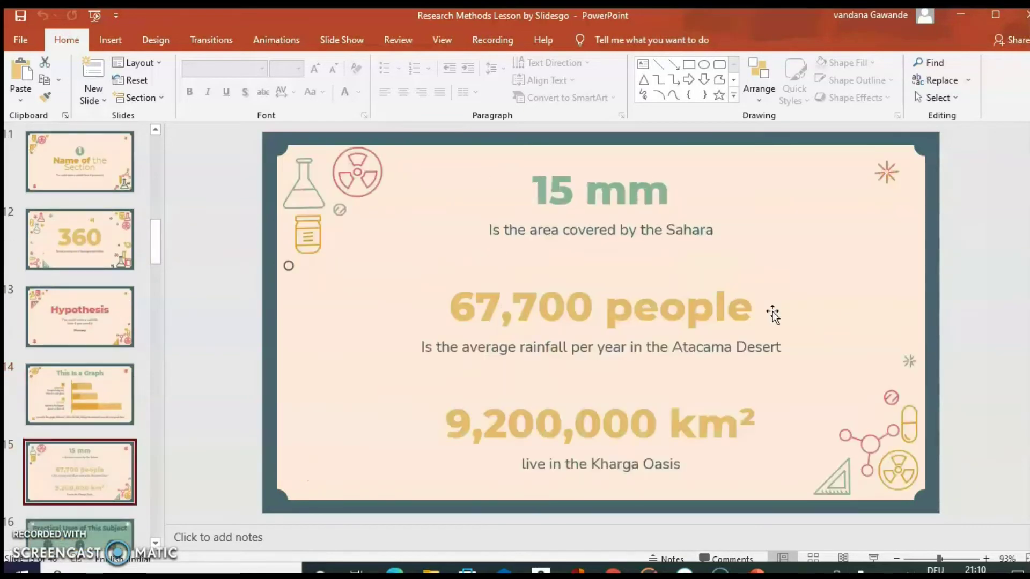
scroll(774, 318, down, 1)
scroll(772, 318, down, 1)
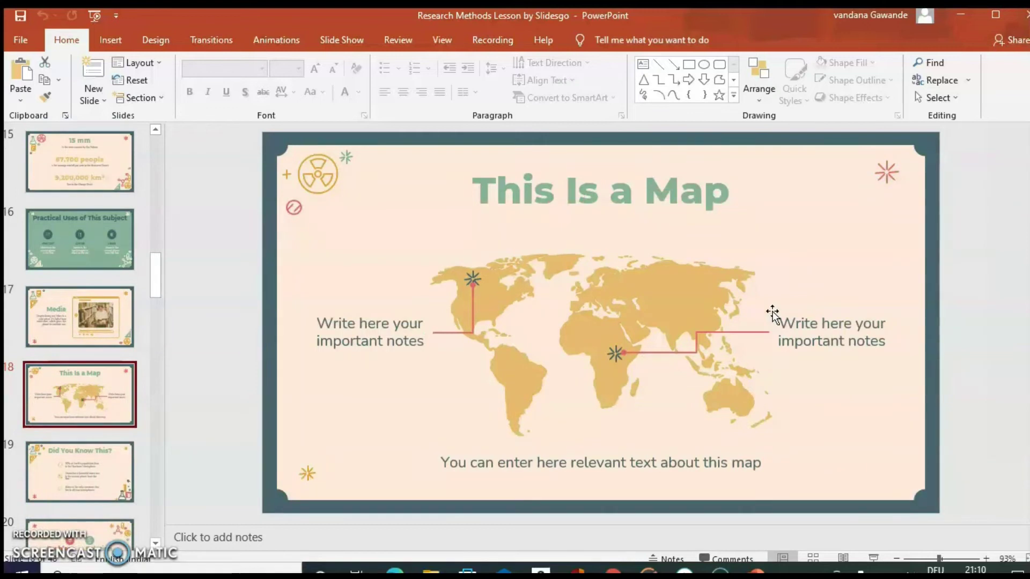
click(352, 406)
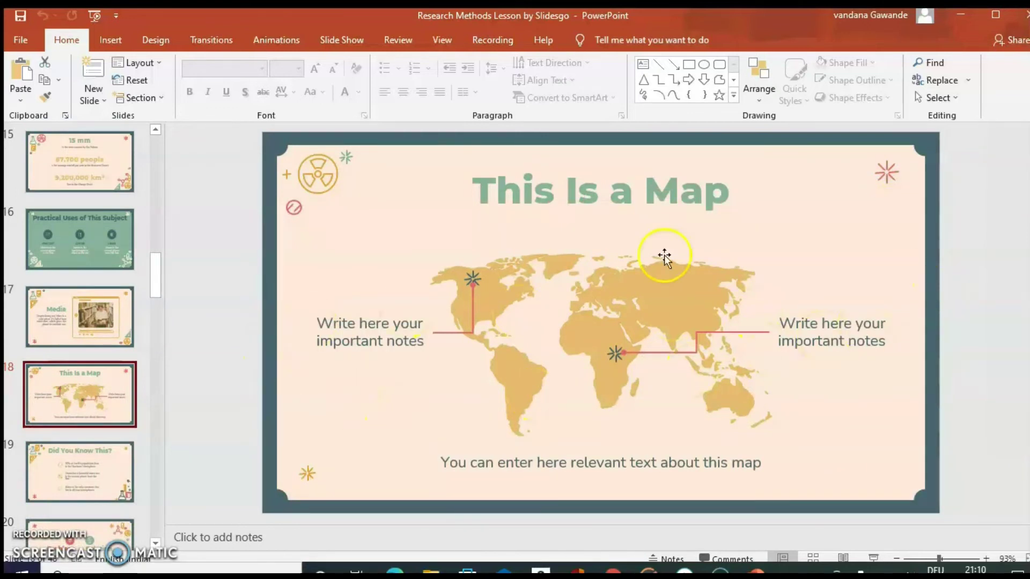
scroll(664, 256, down, 2)
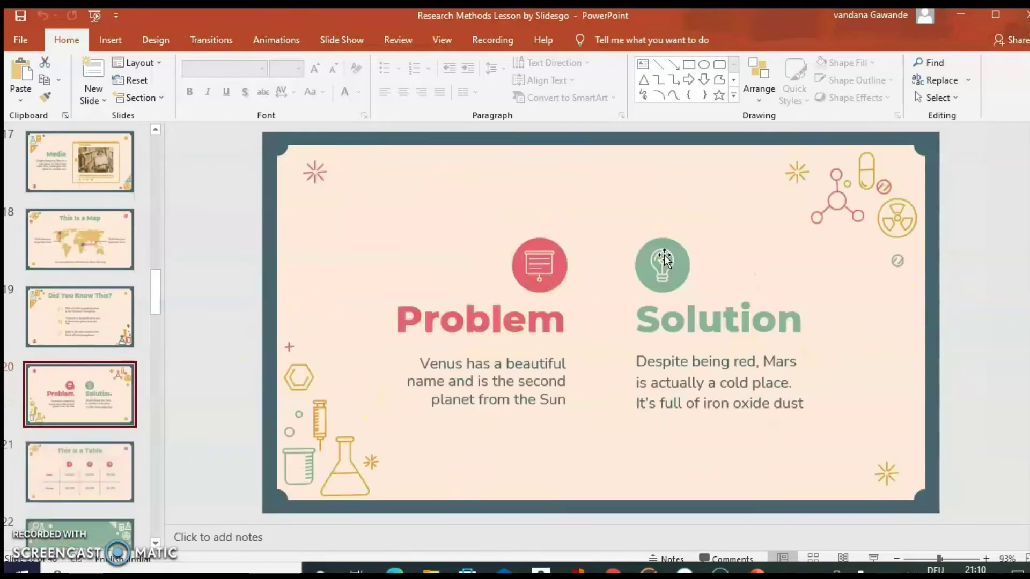
scroll(665, 255, down, 2)
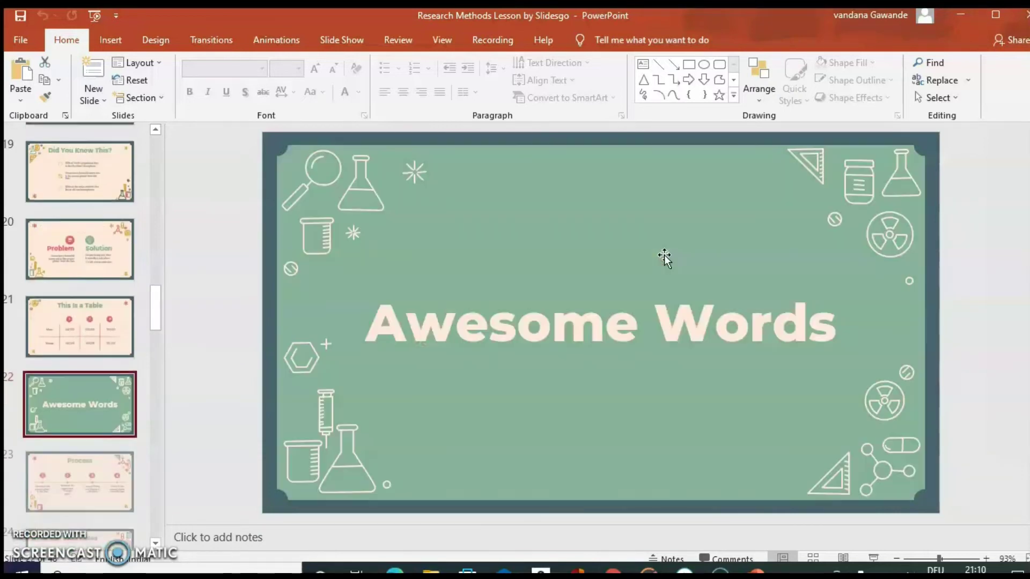
scroll(664, 256, up, 1)
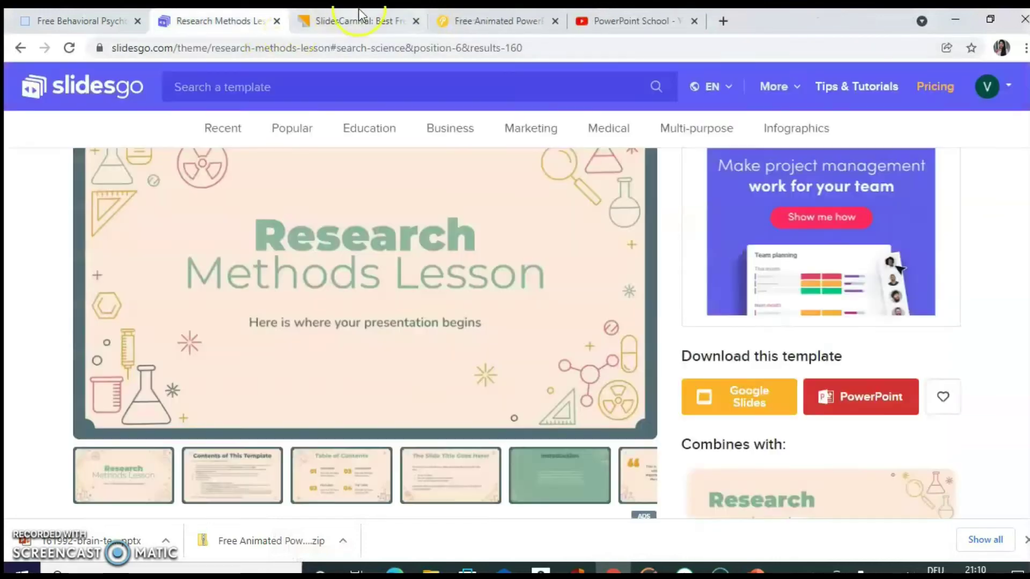
Step: Switch to the SlidesCarnival site and browse its home page
click(354, 20)
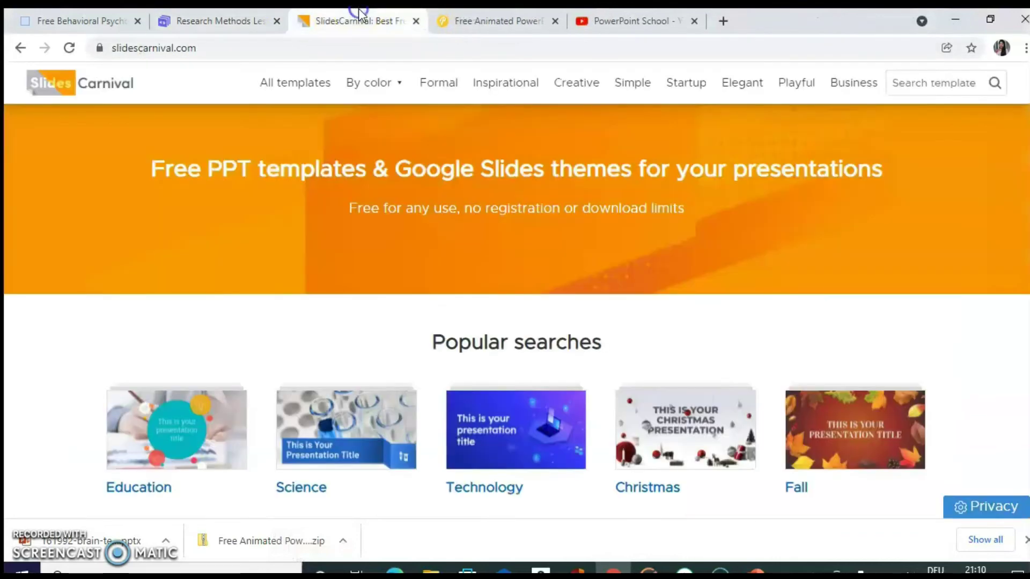
click(207, 48)
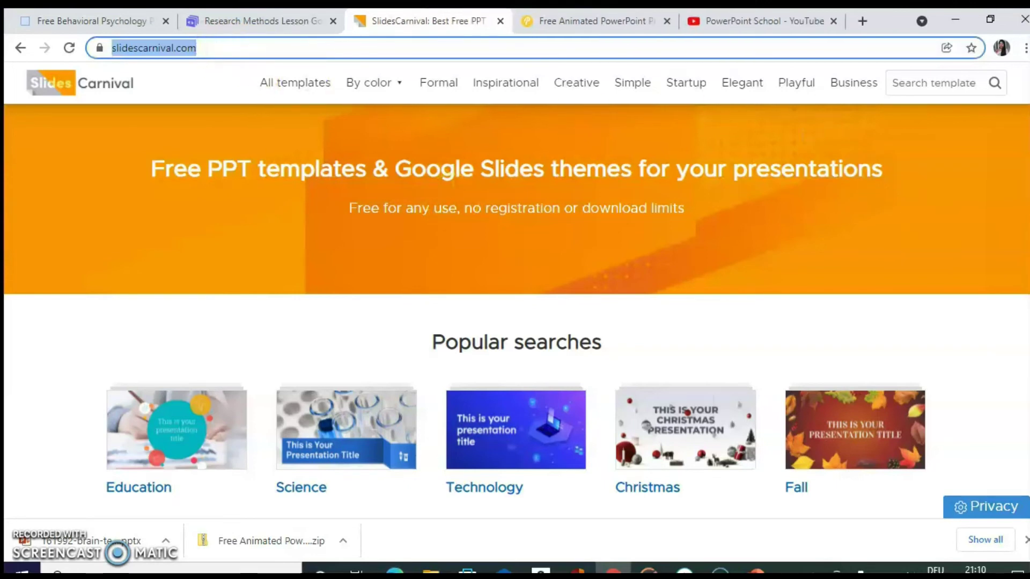
scroll(516, 268, down, 4)
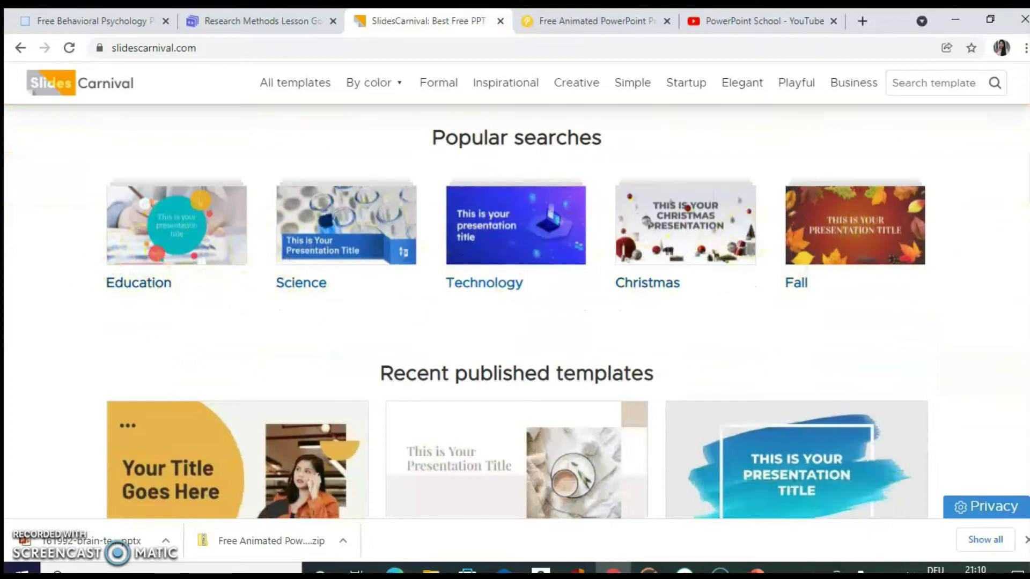
scroll(517, 312, up, 4)
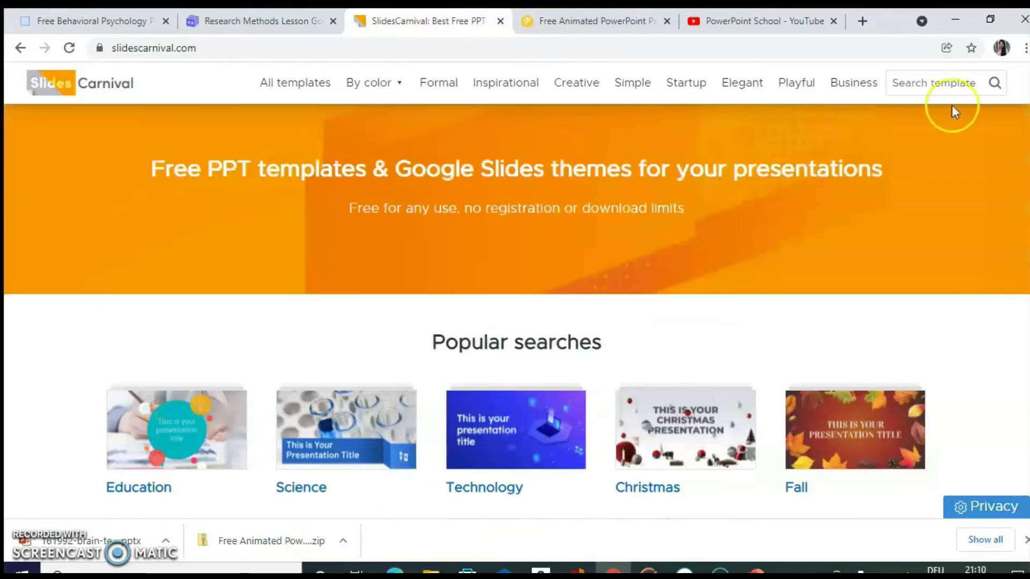
Step: Open the Education templates collection and pick the Colorful Circles template
click(952, 84)
scroll(952, 85, down, 4)
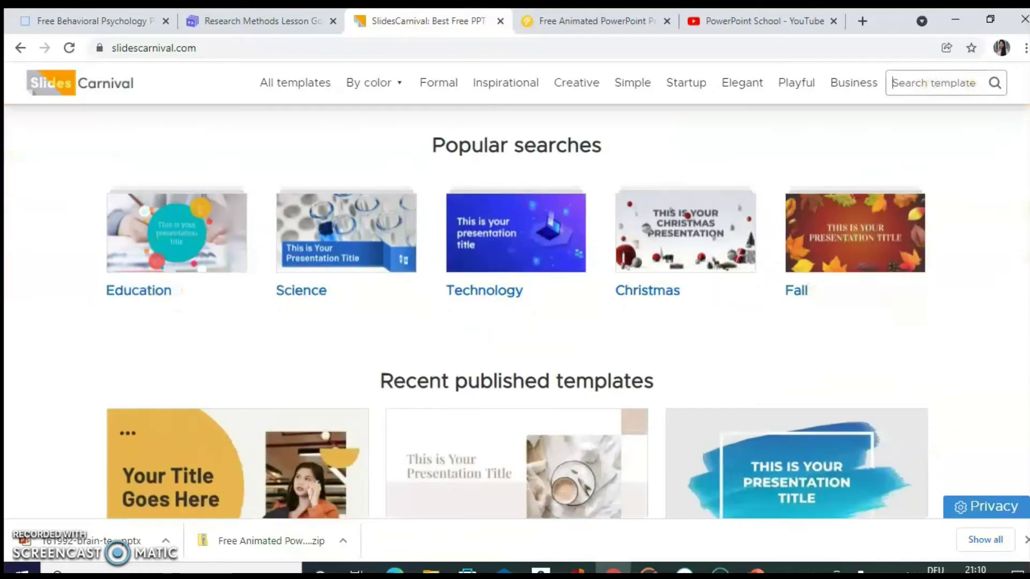
scroll(893, 83, down, 1)
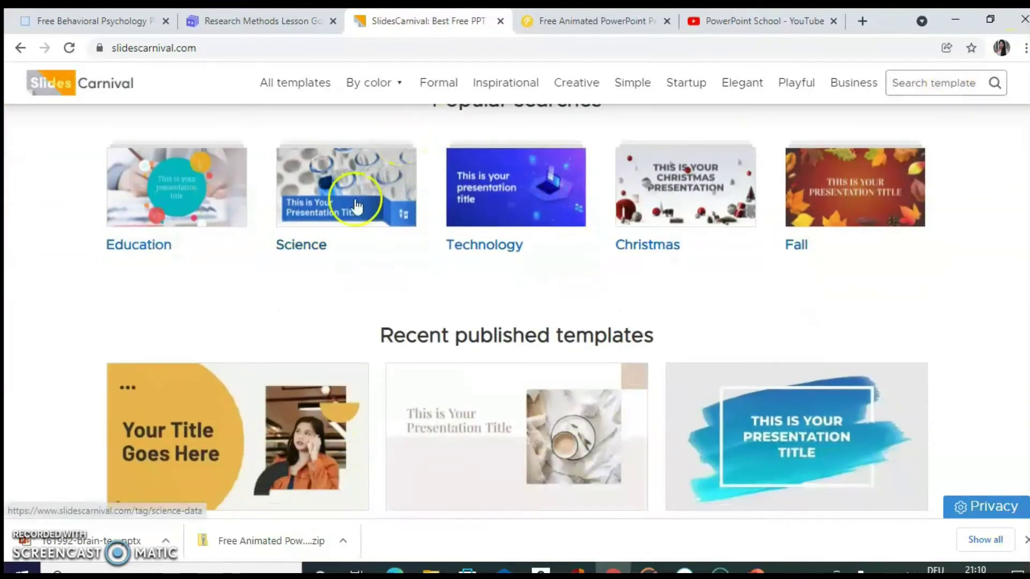
click(170, 192)
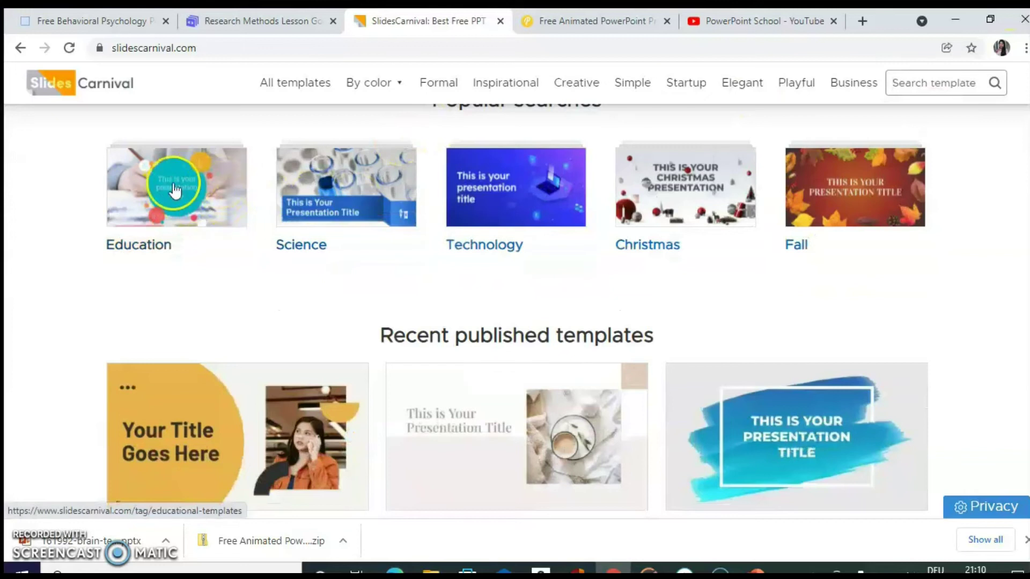
click(174, 189)
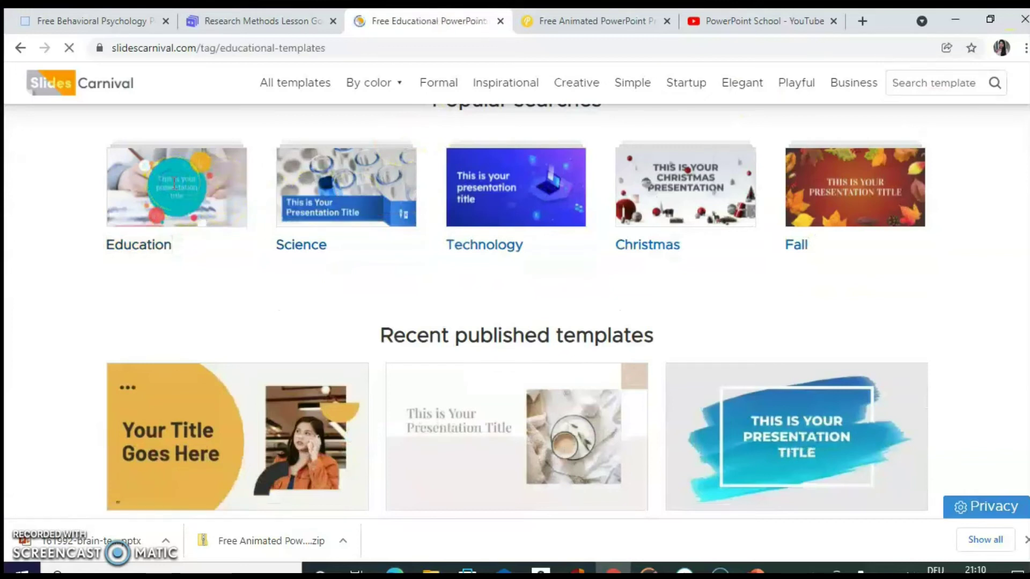
scroll(880, 164, down, 7)
scroll(850, 183, down, 3)
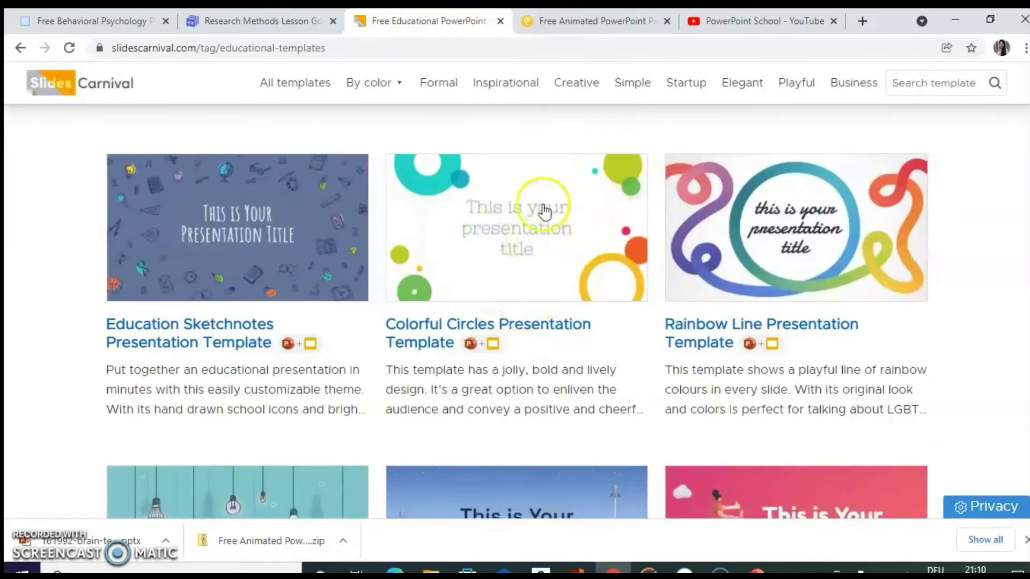
click(503, 224)
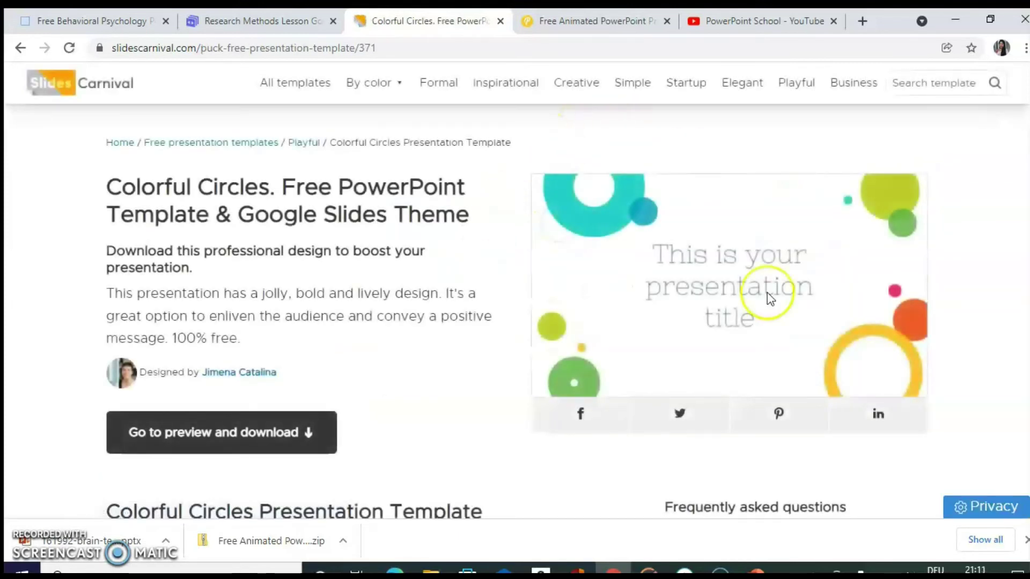
Step: Jump to the Colorful Circles preview and advance past the Hello! slide
click(222, 436)
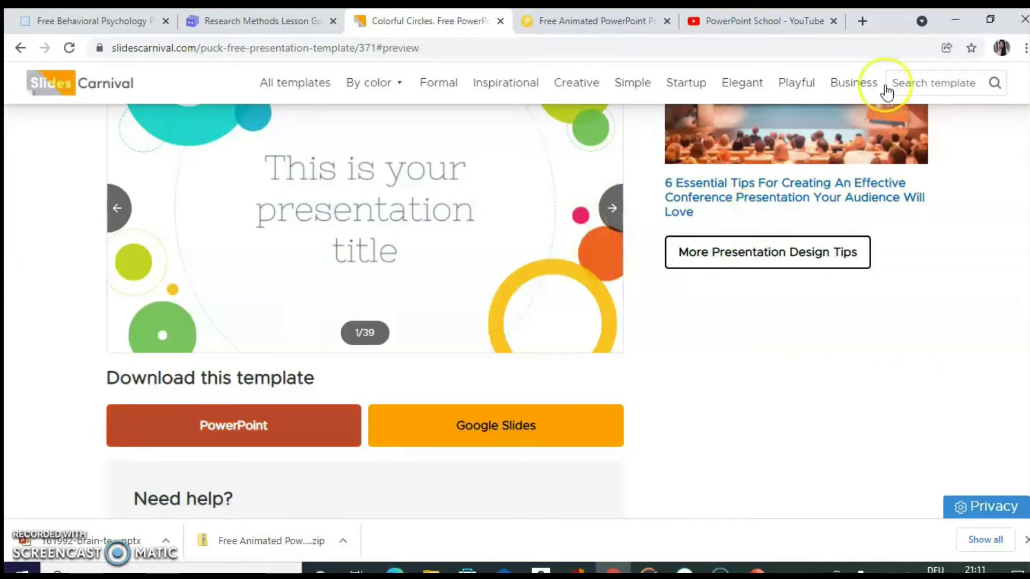
scroll(844, 106, up, 1)
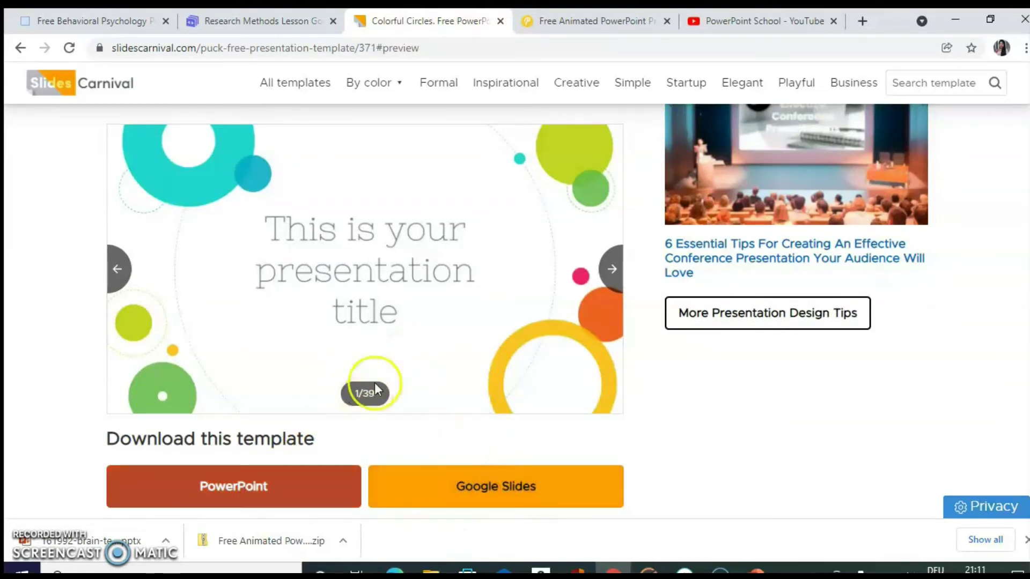
click(612, 271)
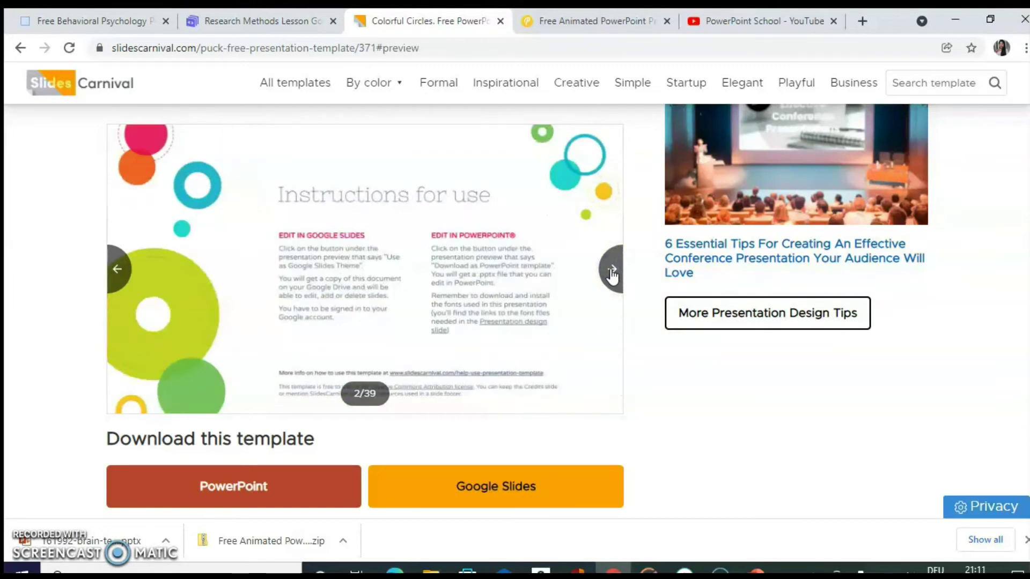
click(612, 271)
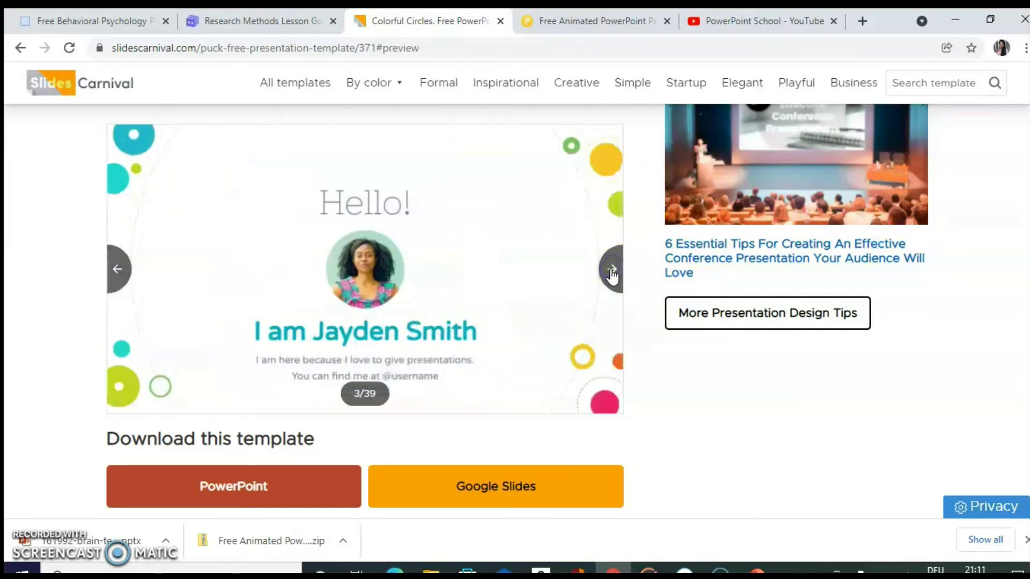
click(611, 270)
click(611, 271)
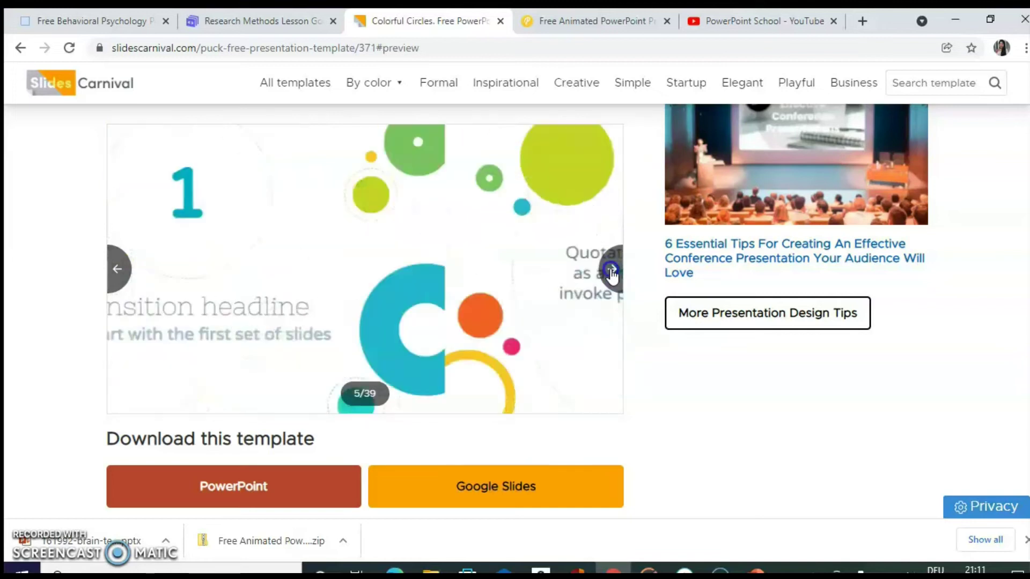
click(612, 271)
click(611, 271)
click(612, 271)
click(612, 271)
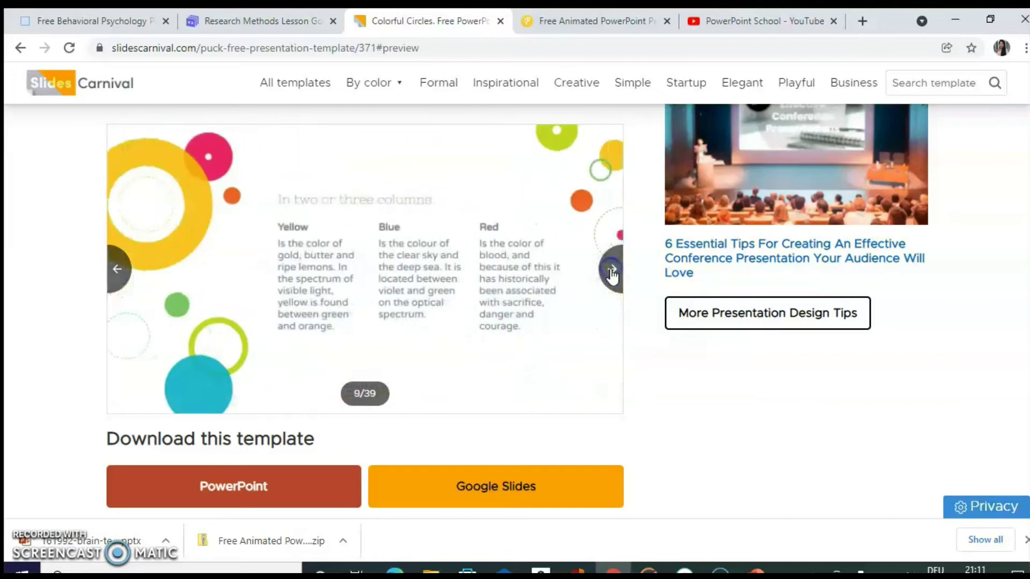
click(612, 271)
Step: Advance through the seagull, chart, table, maps and statistics slides to the bar chart
click(612, 270)
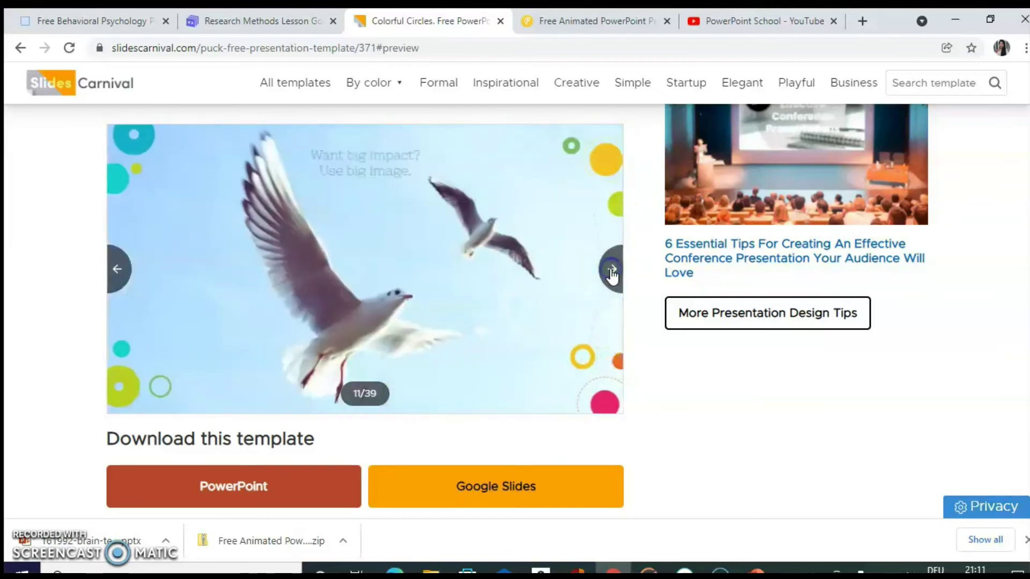
click(613, 273)
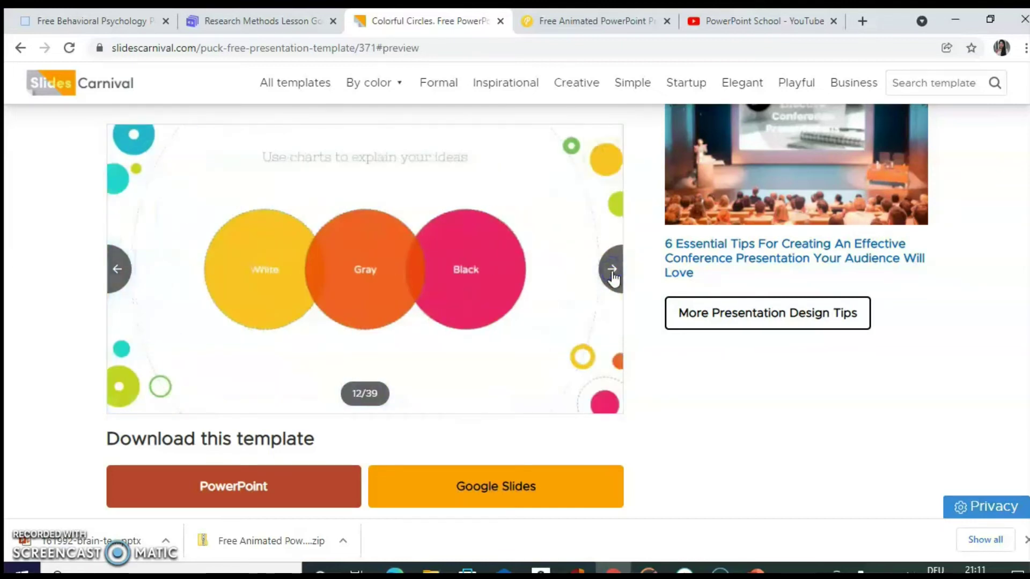
click(612, 271)
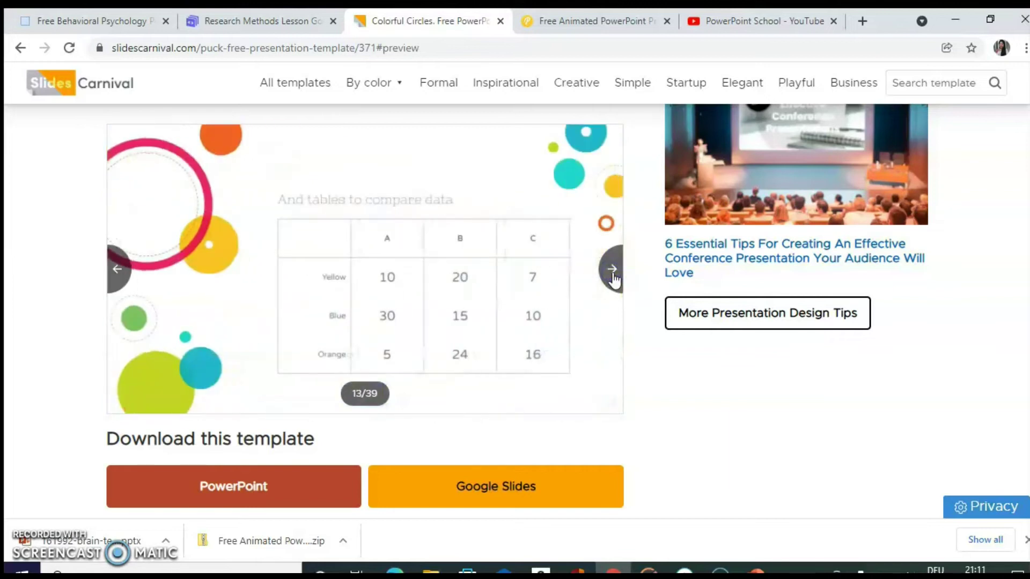
click(612, 271)
click(612, 271)
click(612, 271)
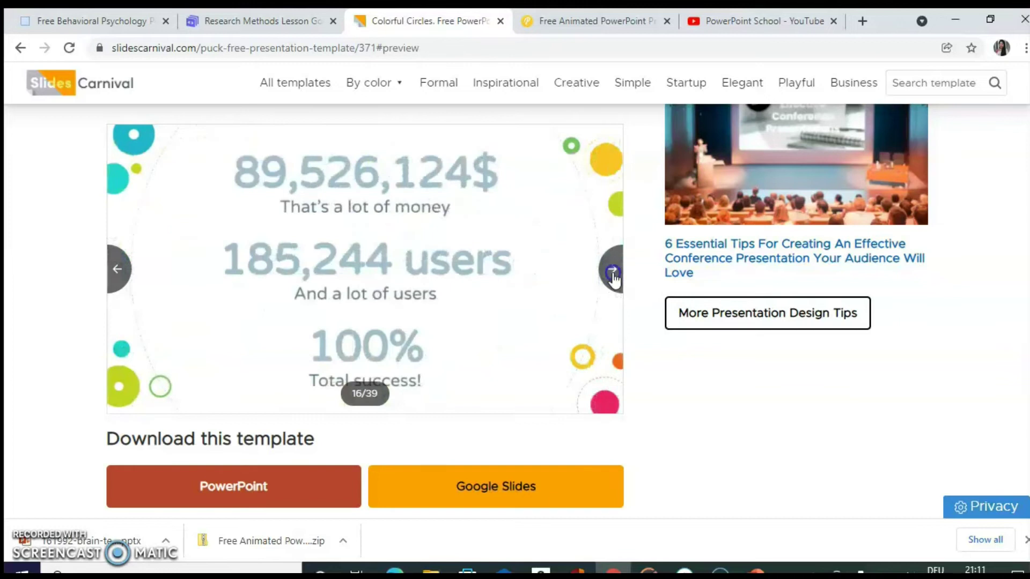
click(612, 271)
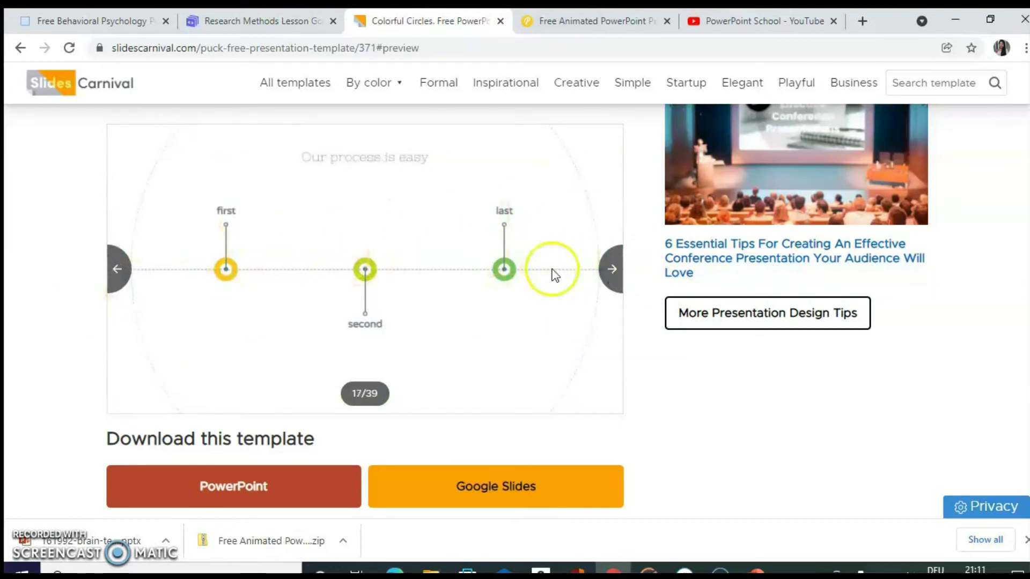
click(610, 272)
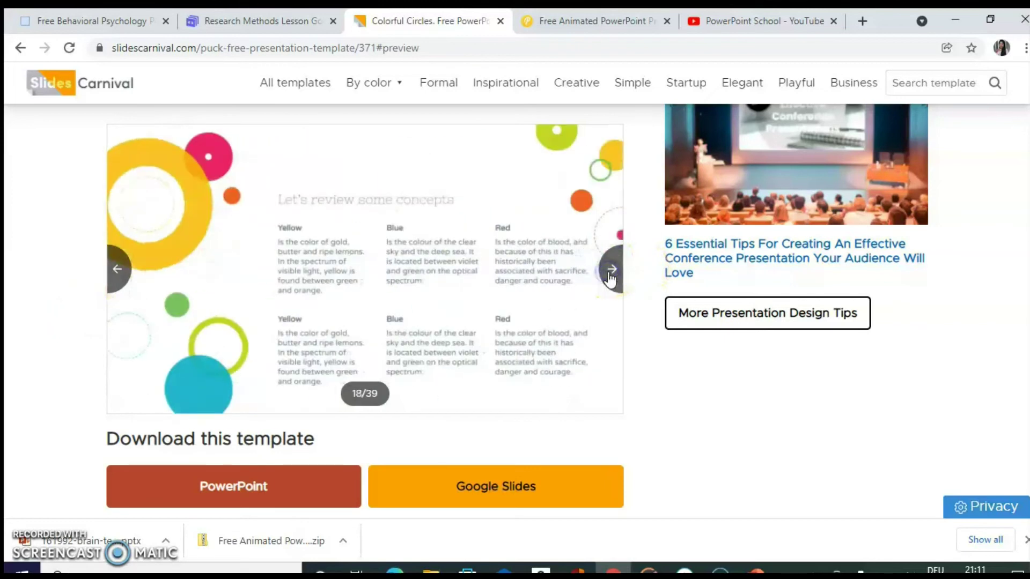
click(610, 271)
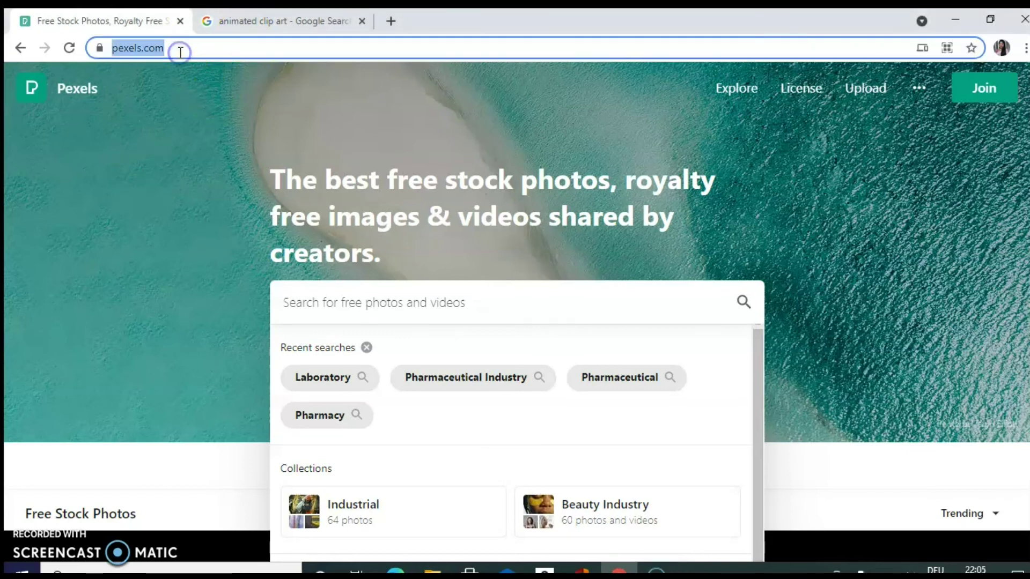
Step: Search Pexels for Pharmaceutical, switch to Videos, then open the Laboratory video results
click(171, 51)
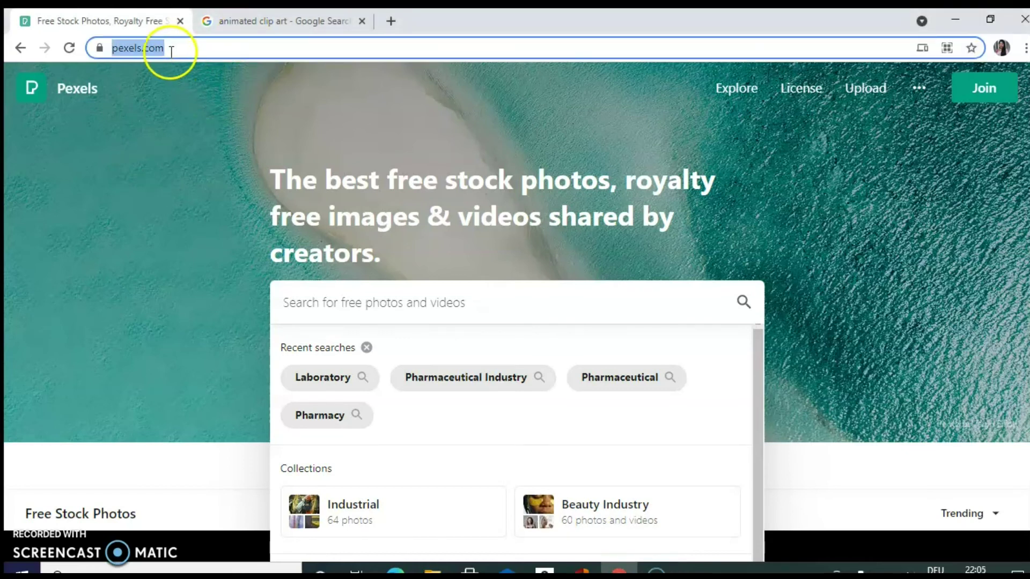
click(183, 89)
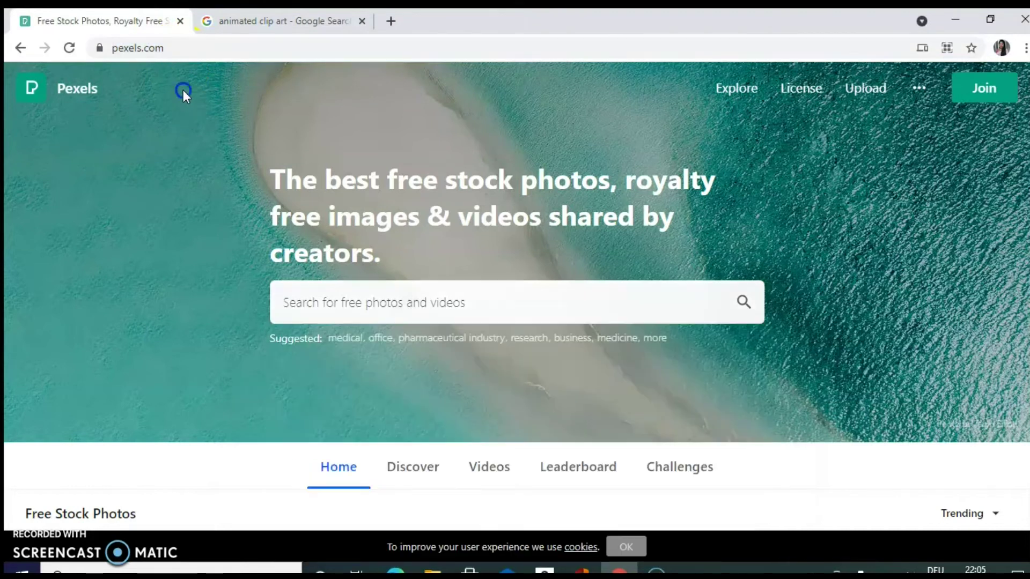
click(325, 290)
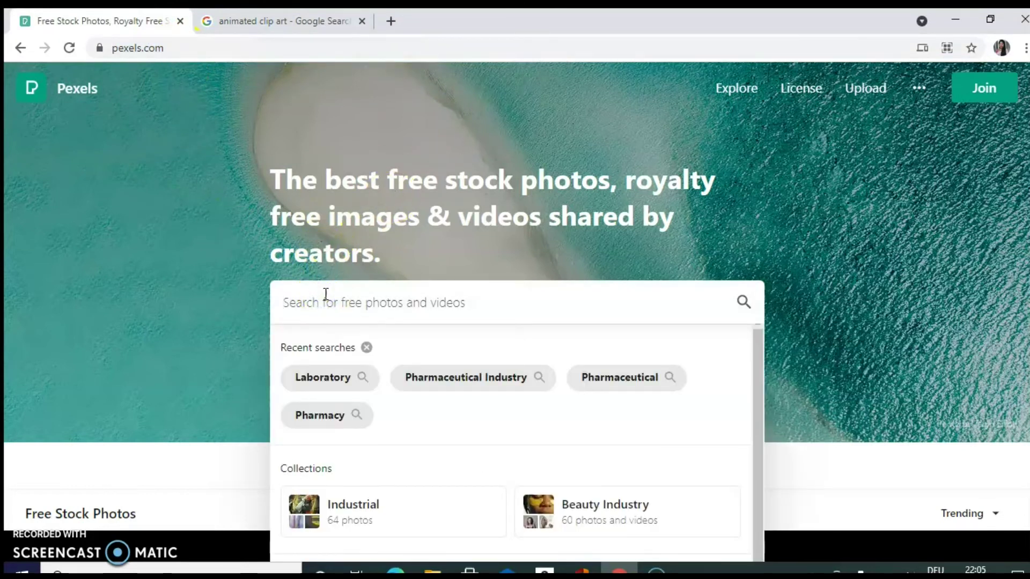
click(596, 376)
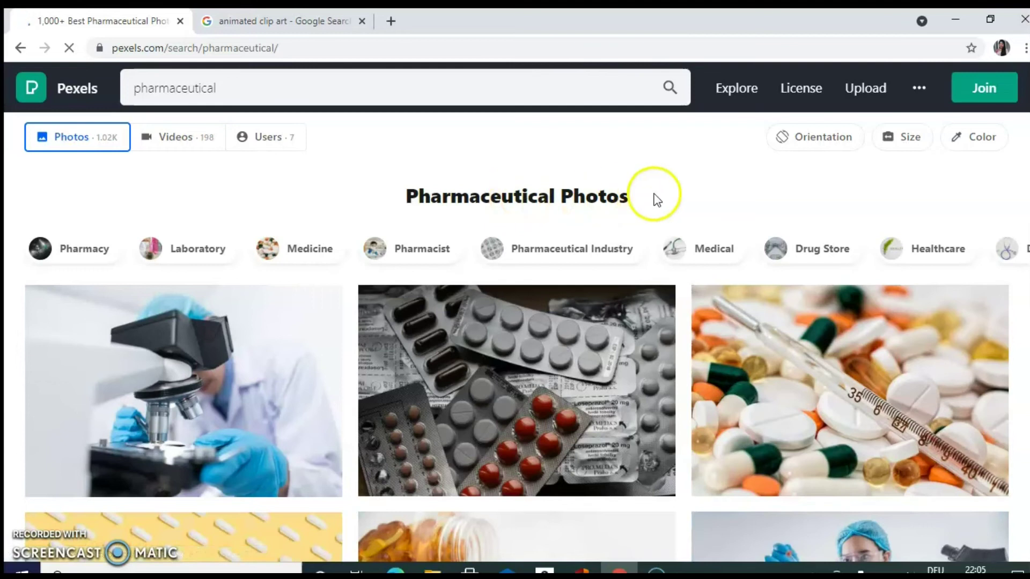
click(189, 146)
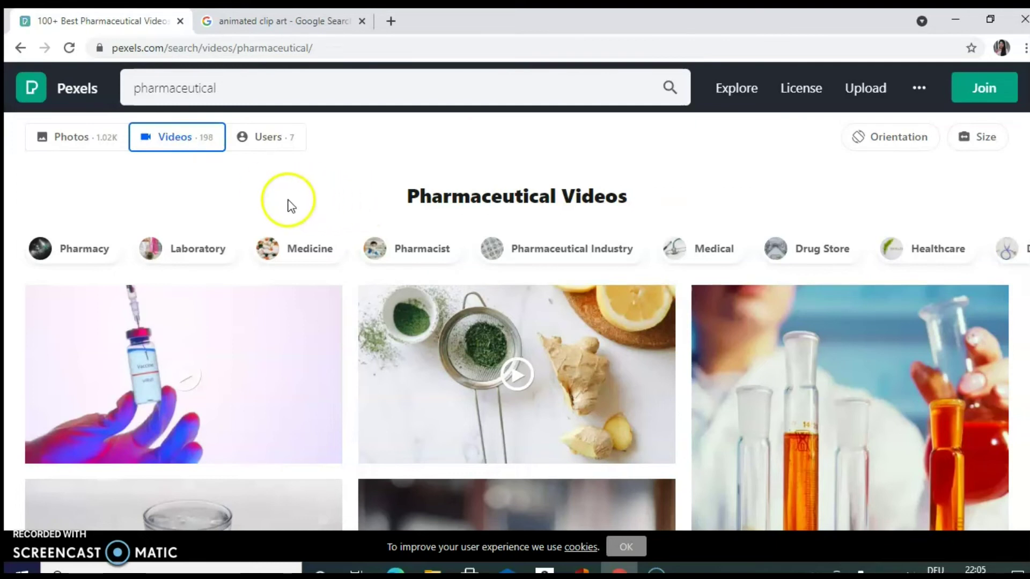
click(188, 256)
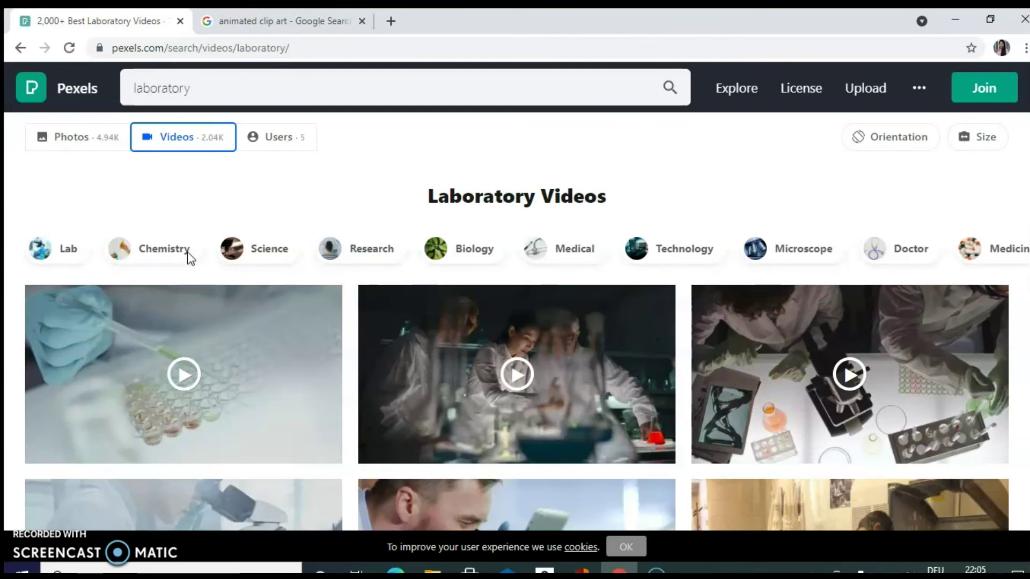
mouse_move(133, 363)
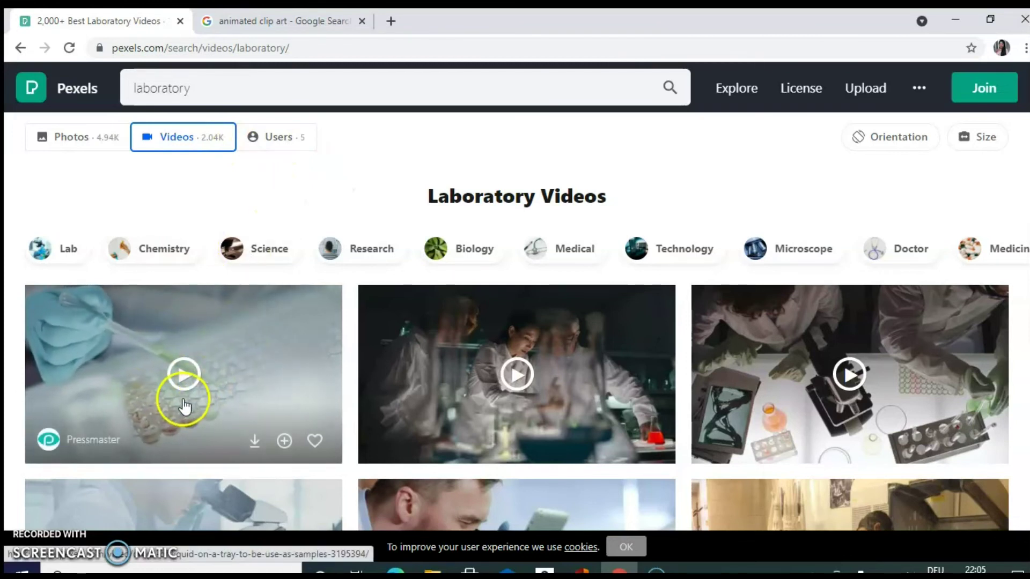
Step: Open and play the liquid drops lab clip, then download it free
click(182, 375)
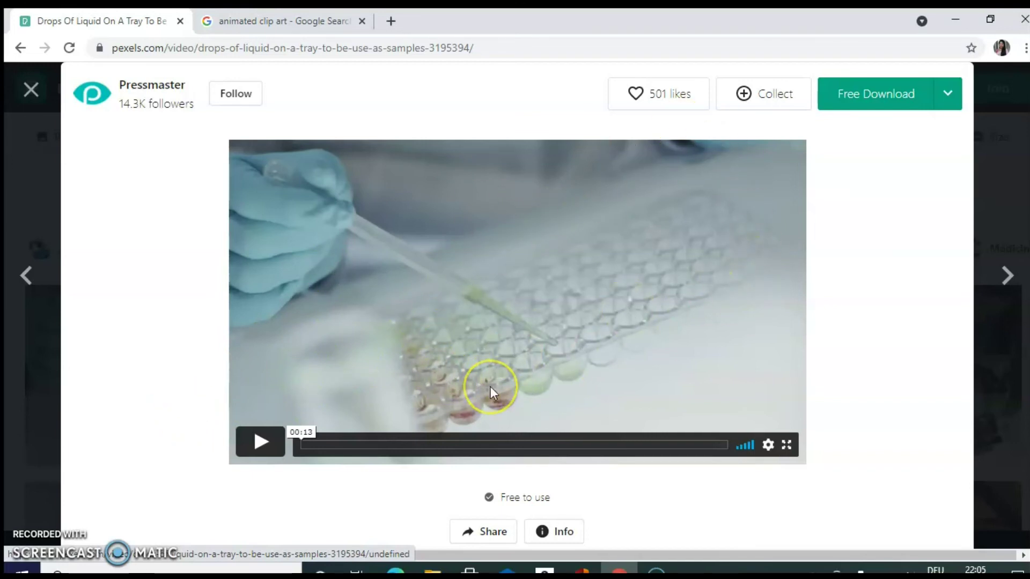
click(261, 454)
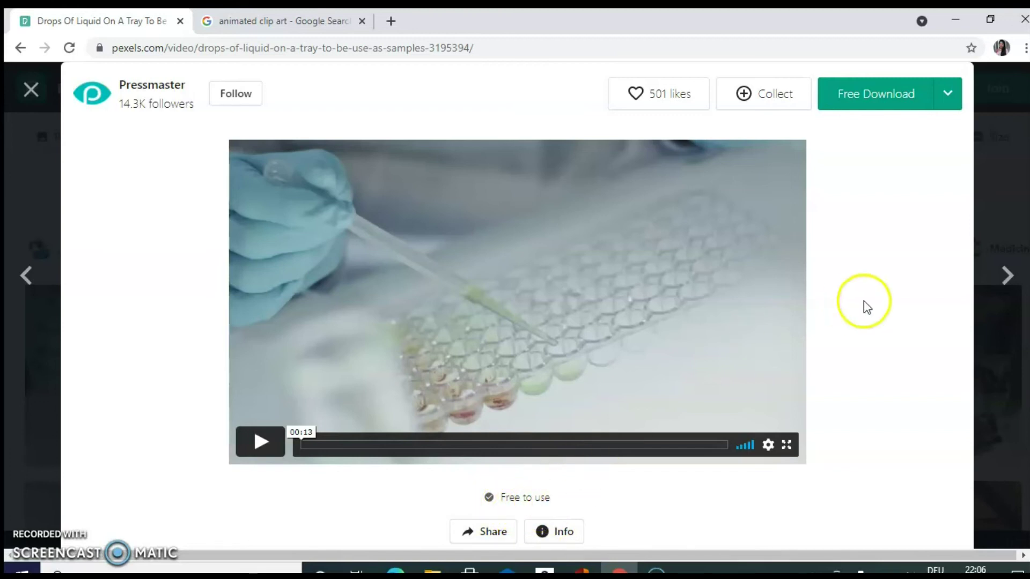
click(883, 101)
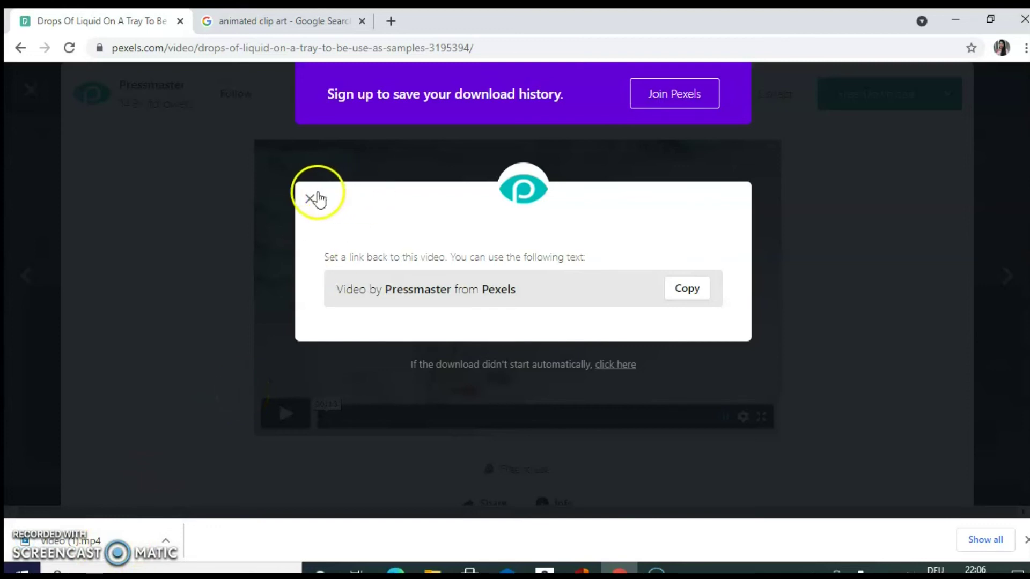
Step: Close the attribution popup and the video, browse the laboratory results, then switch windows
click(309, 201)
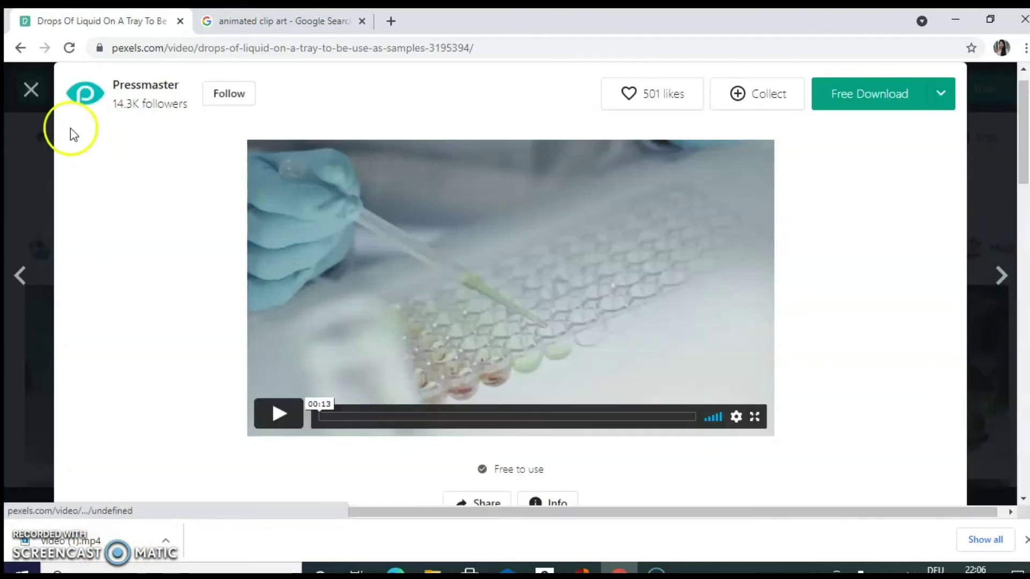
click(33, 91)
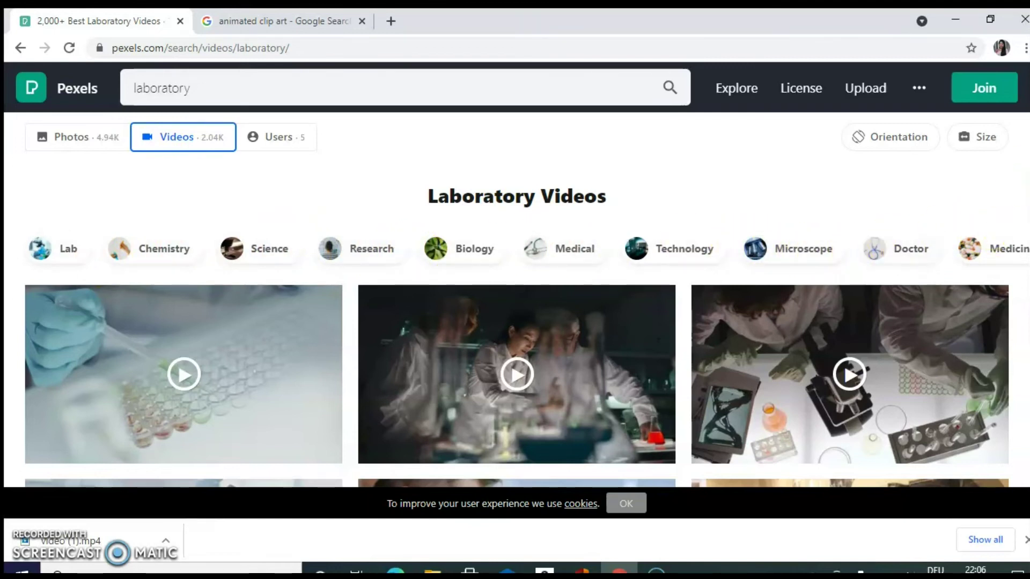
scroll(847, 249, down, 15)
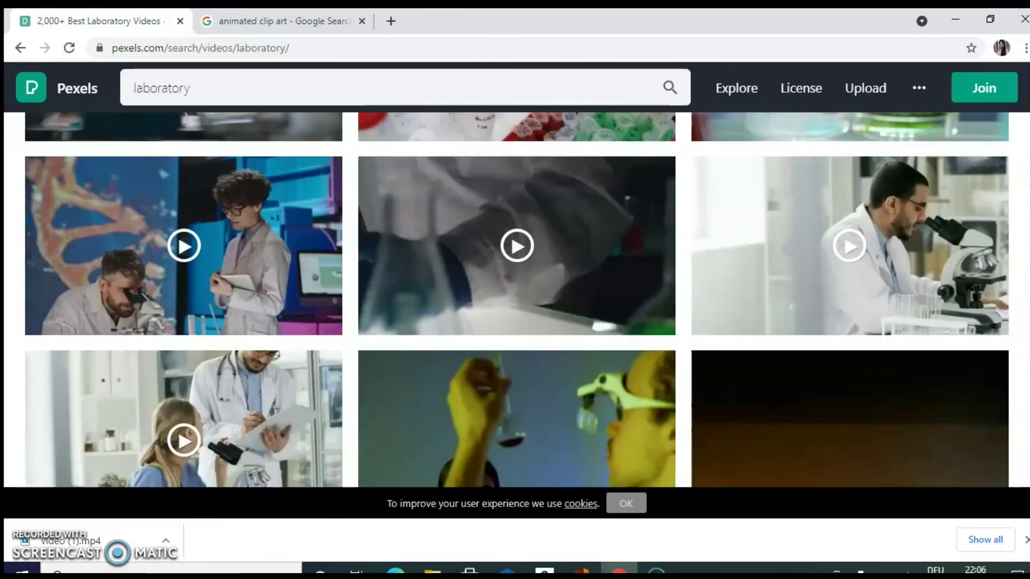
scroll(1025, 369, down, 15)
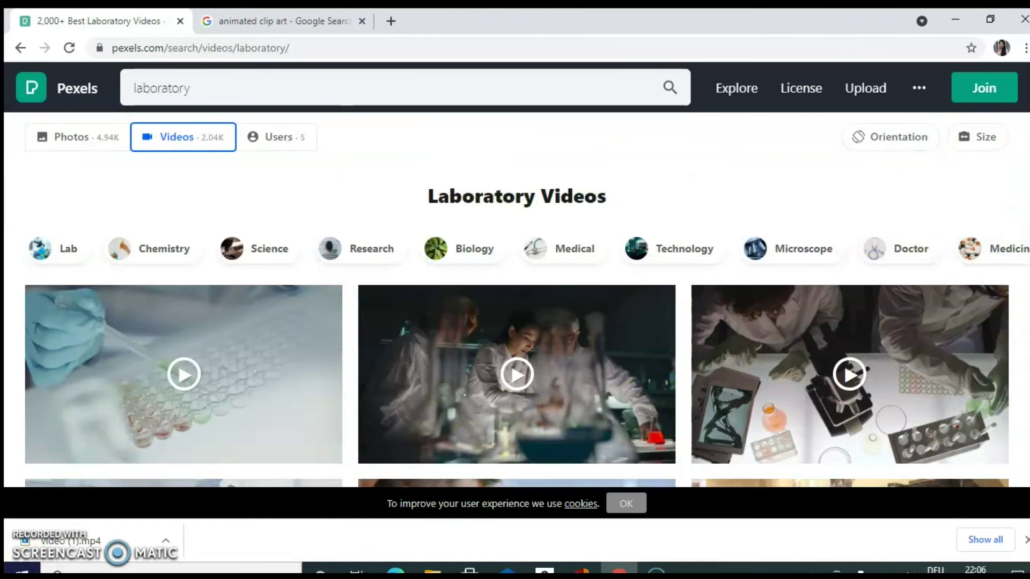
click(655, 569)
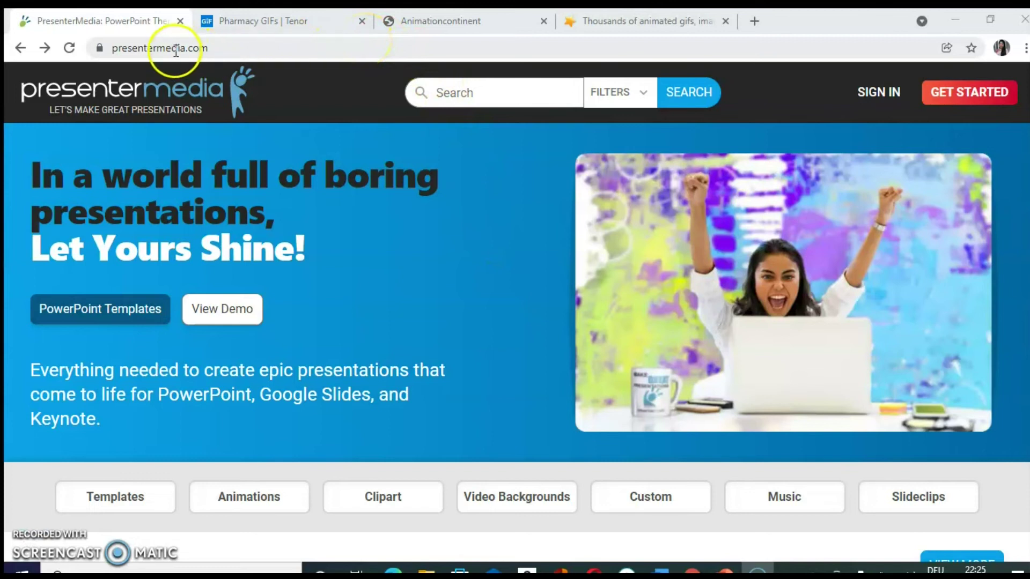
Step: Browse PresenterMedia's PowerPoint Animations grid, including the red Thank You figure
click(233, 47)
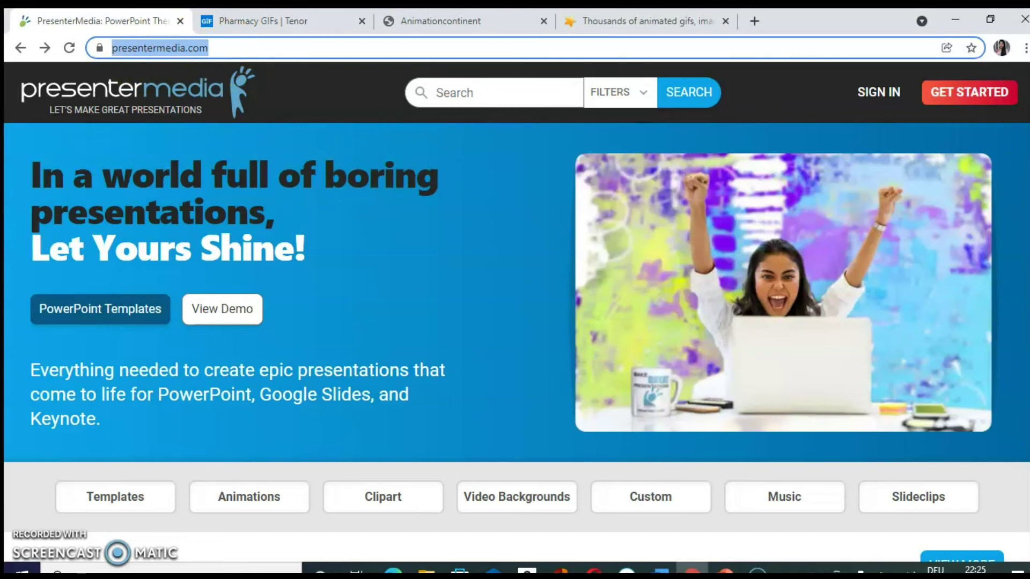
scroll(517, 318, down, 5)
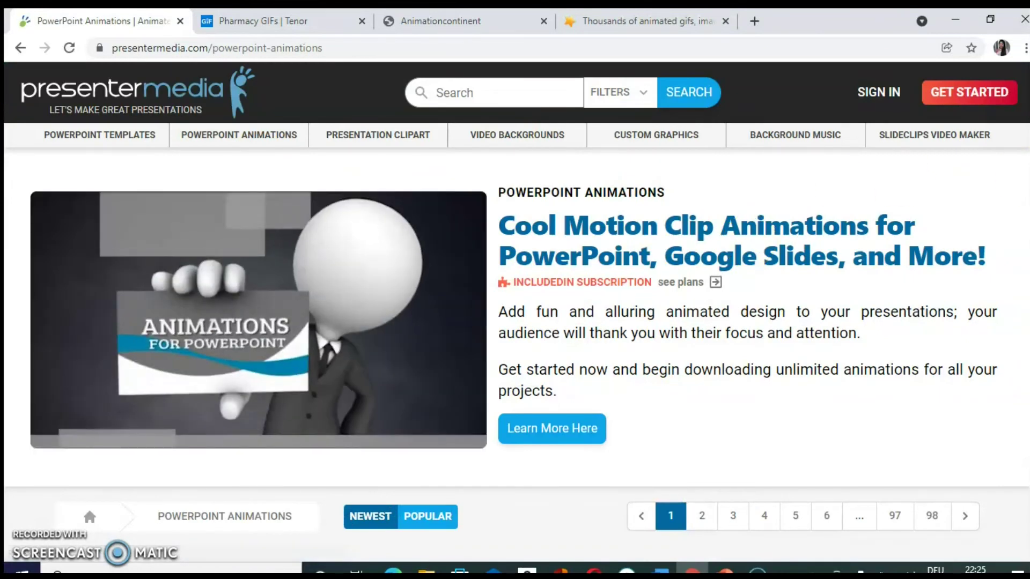
scroll(751, 247, down, 2)
scroll(515, 316, down, 5)
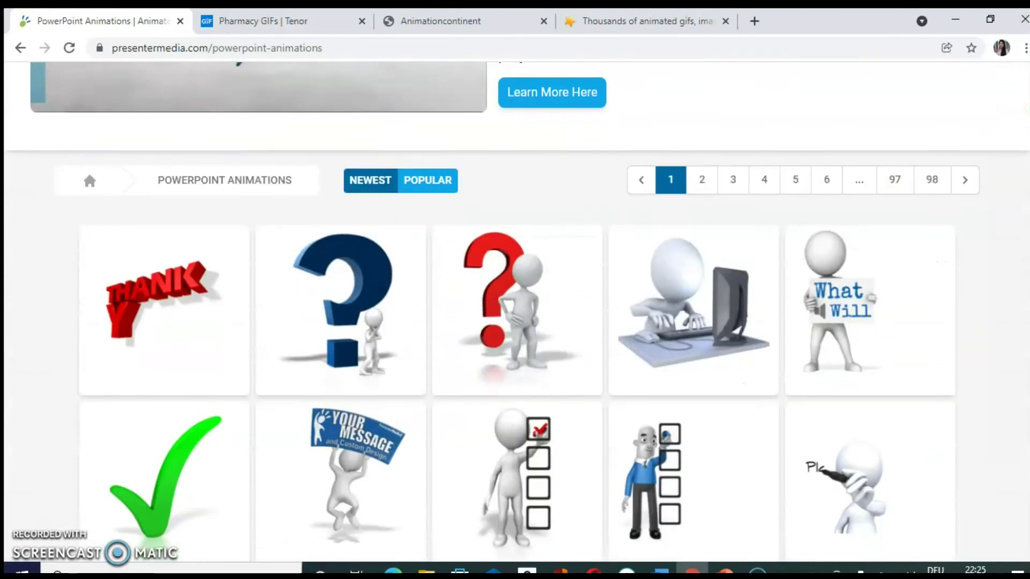
scroll(515, 316, down, 3)
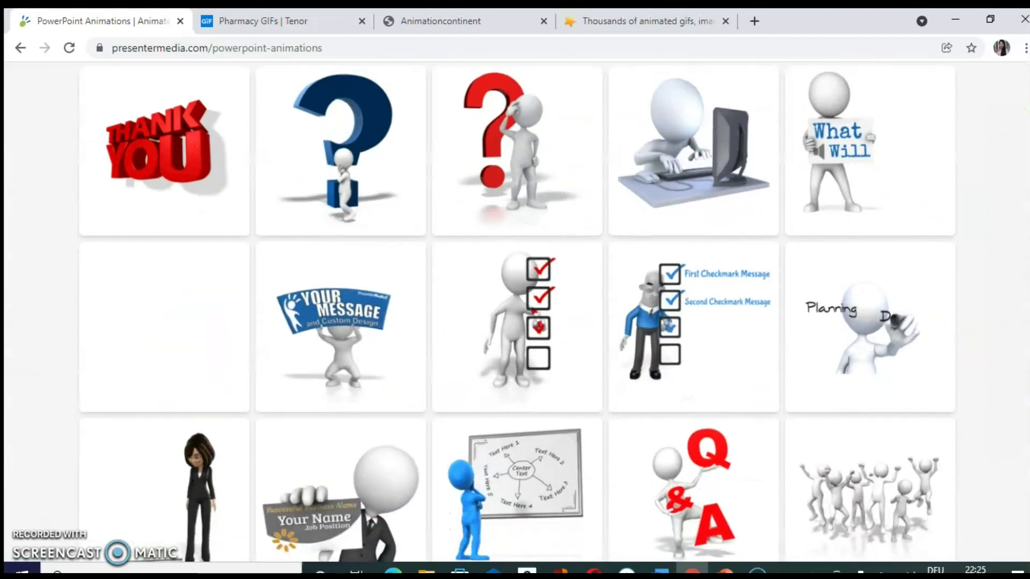
scroll(770, 126, up, 2)
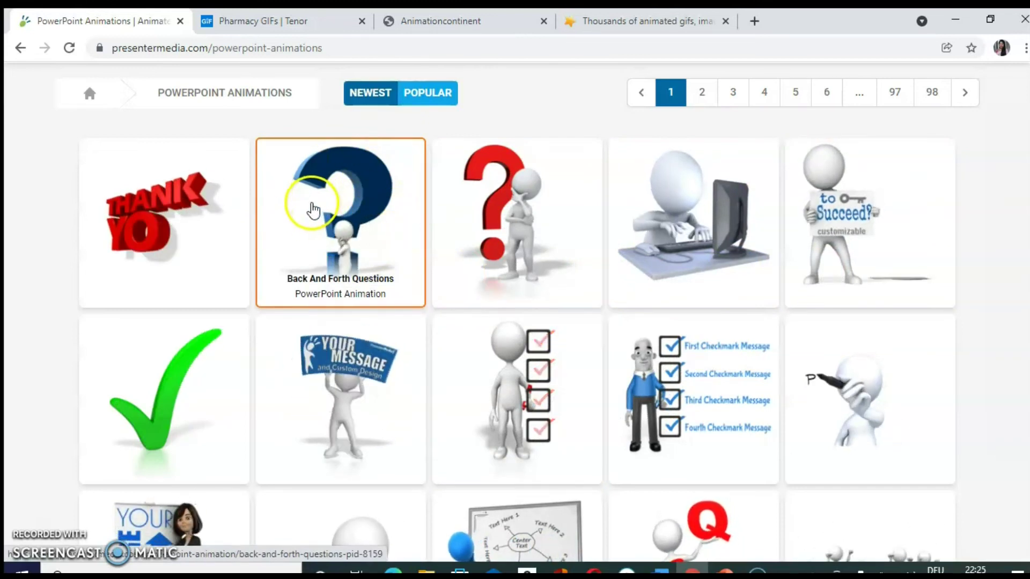
Step: Copy the Back And Forth Questions animation and paste it left of the slide title
right_click(313, 209)
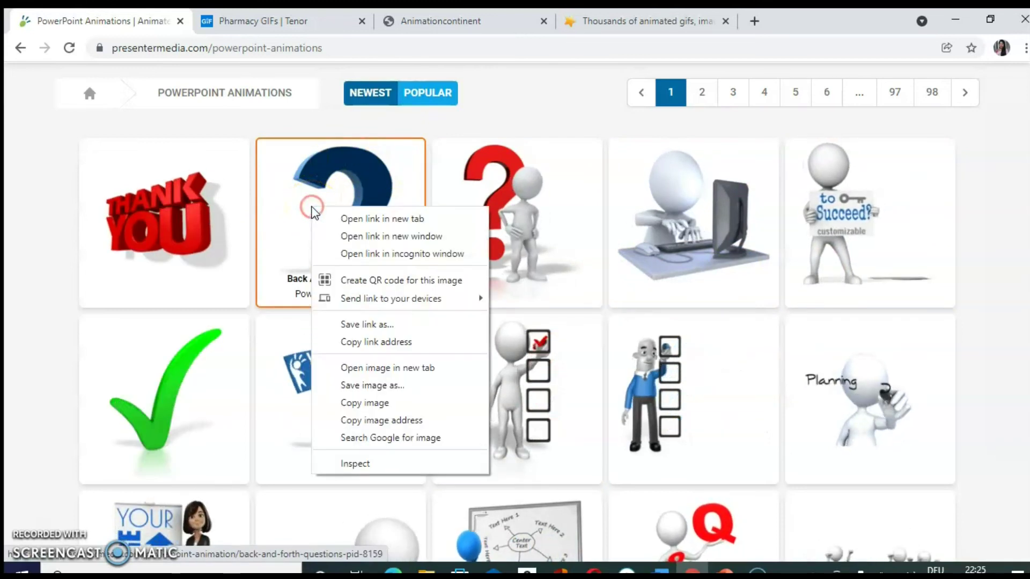
click(354, 403)
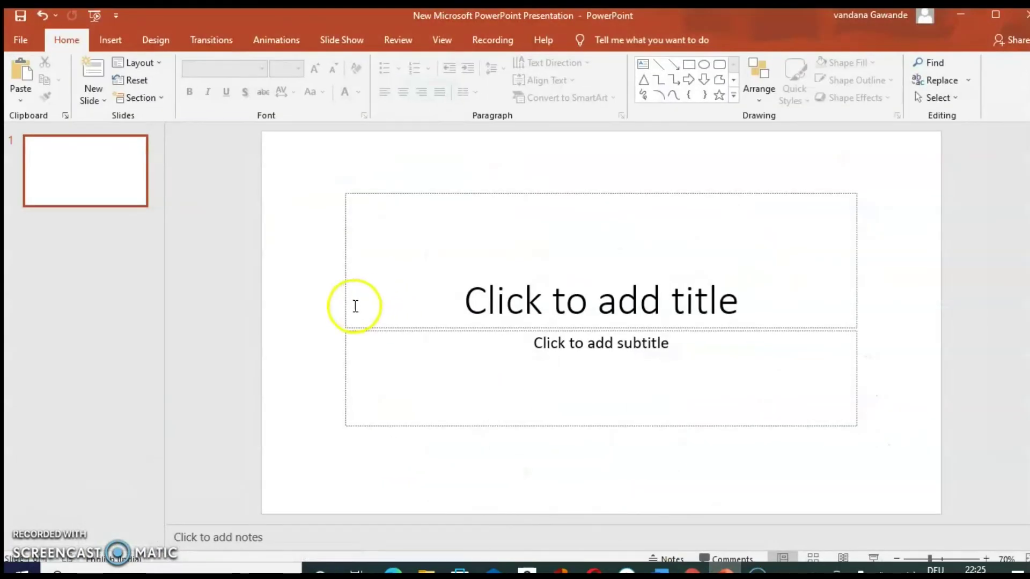
right_click(316, 291)
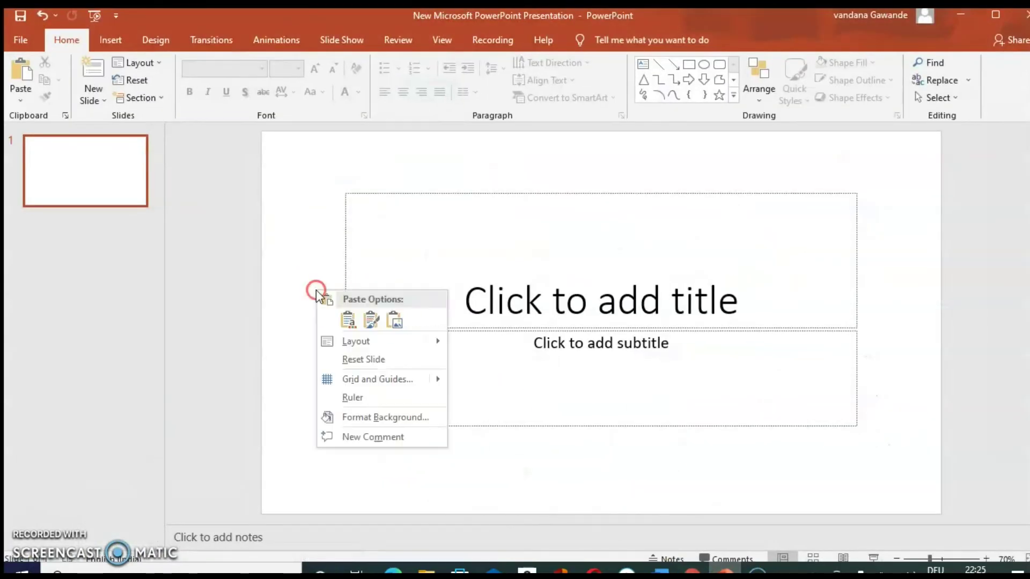
click(348, 321)
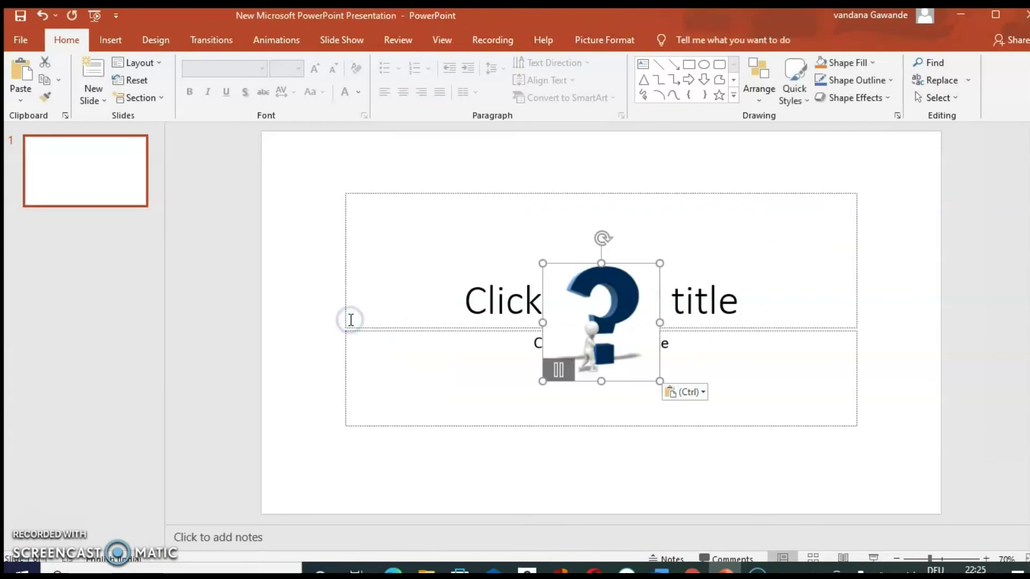
drag(597, 332, 370, 269)
click(498, 476)
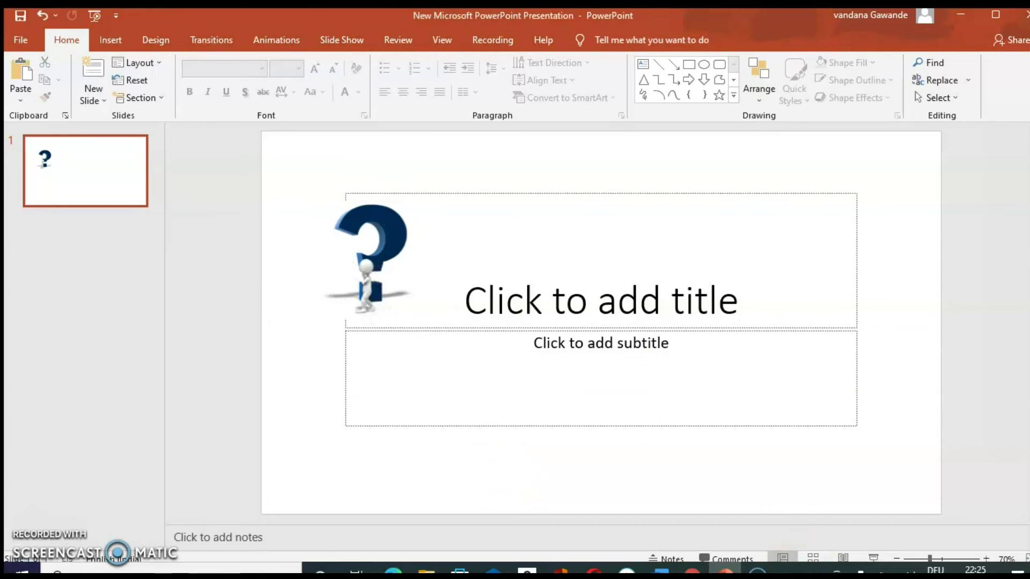
key(alt+Tab)
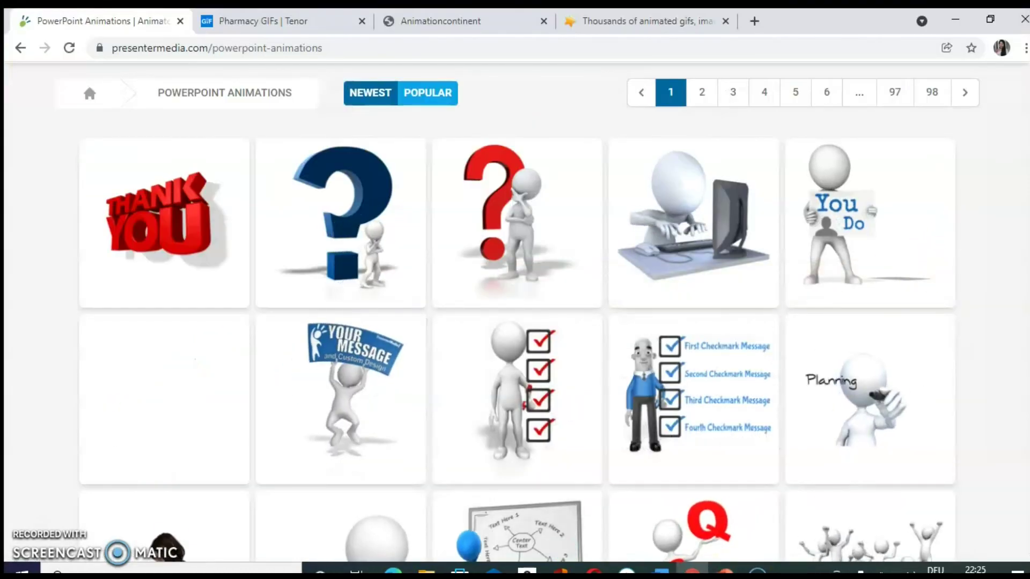
Step: Scroll the PresenterMedia animations grid, then go to the Tenor Pharmacy GIFs tab
scroll(517, 311, down, 4)
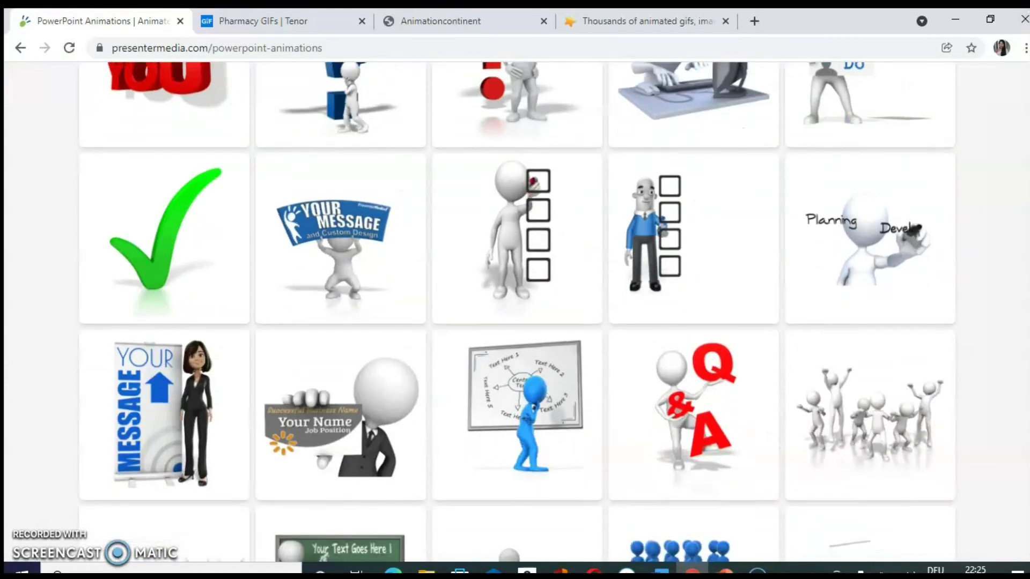
scroll(517, 311, down, 5)
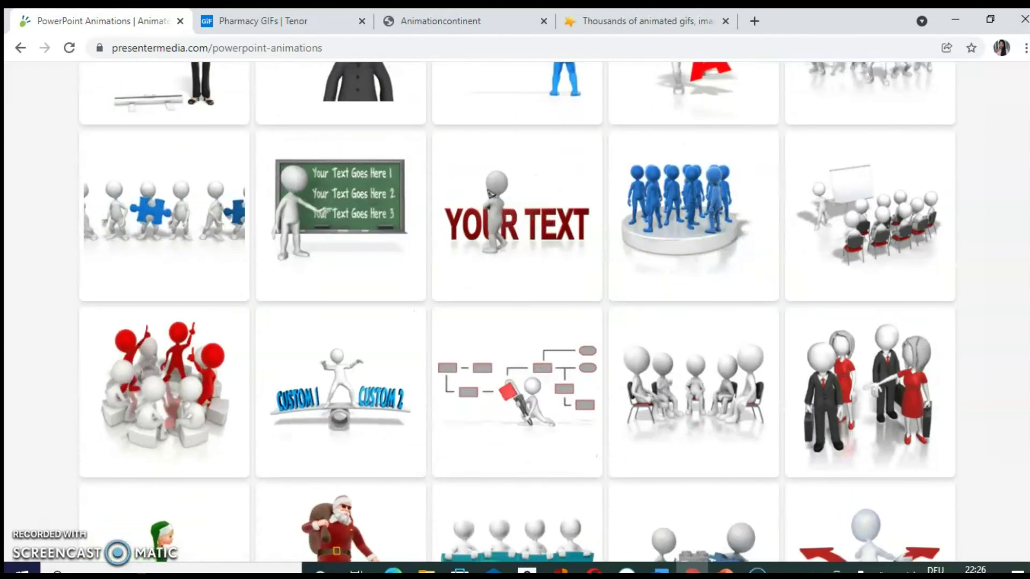
scroll(517, 311, down, 1)
scroll(517, 311, down, 2)
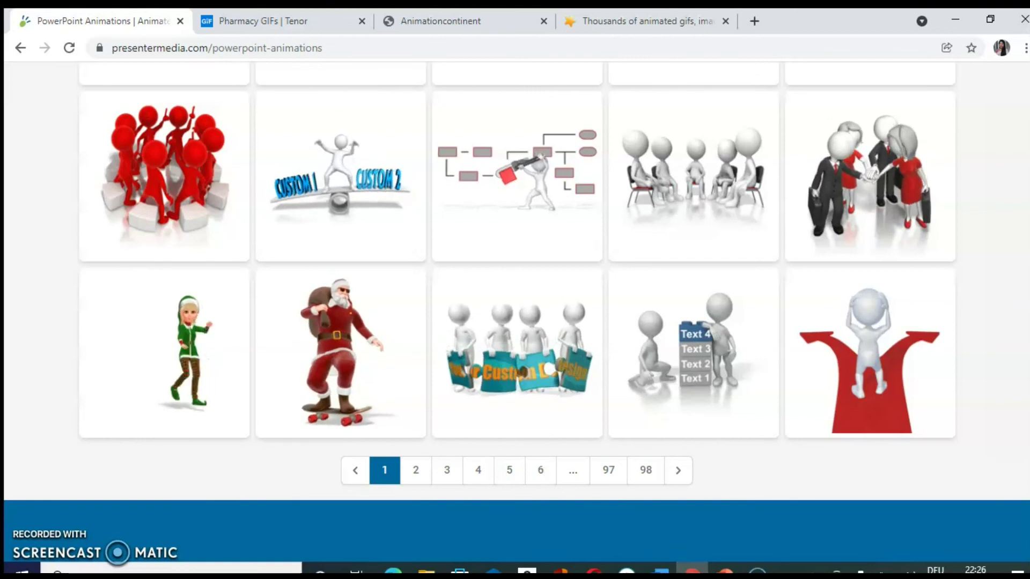
scroll(517, 311, up, 4)
scroll(517, 311, up, 5)
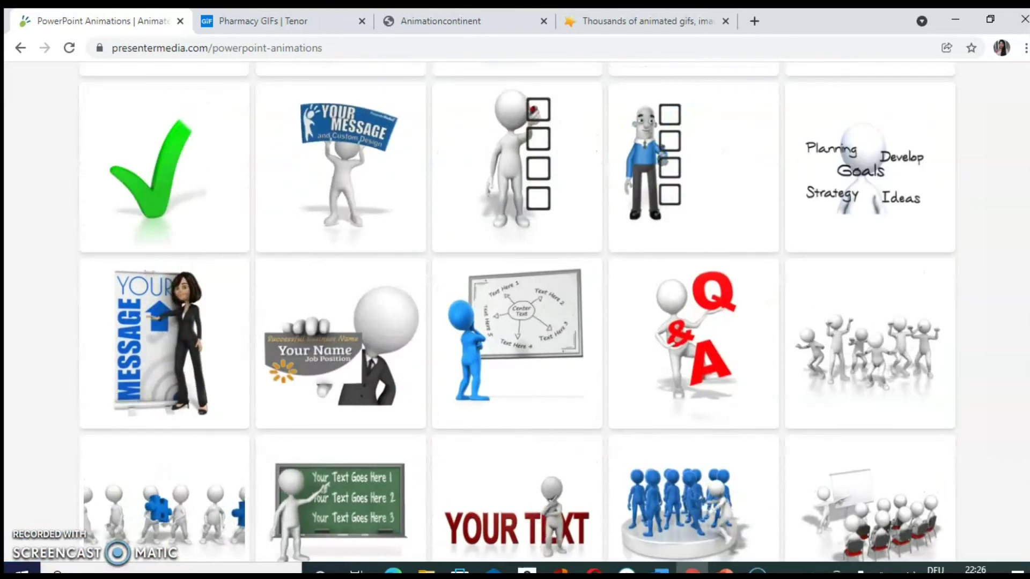
scroll(517, 311, up, 4)
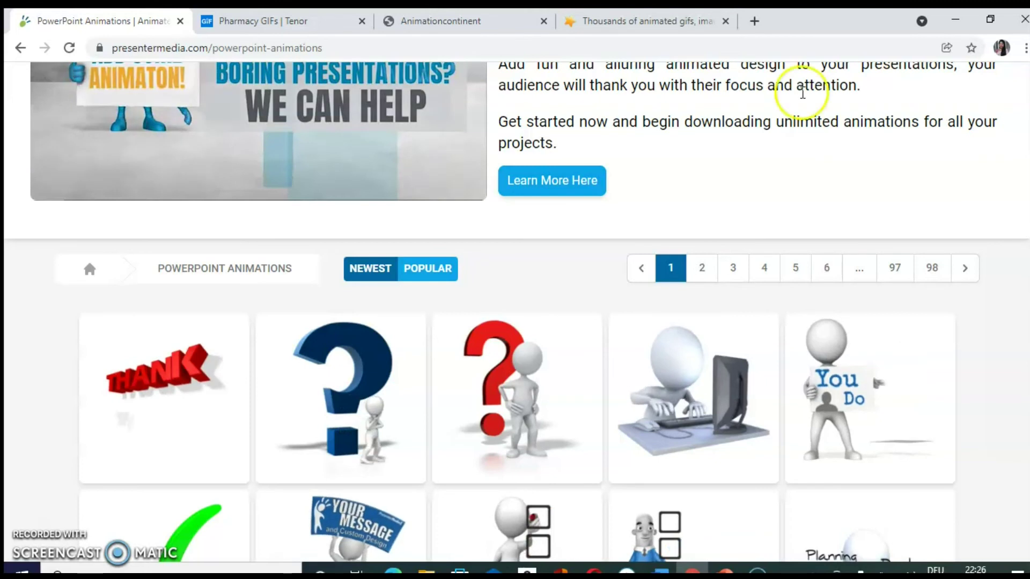
click(266, 20)
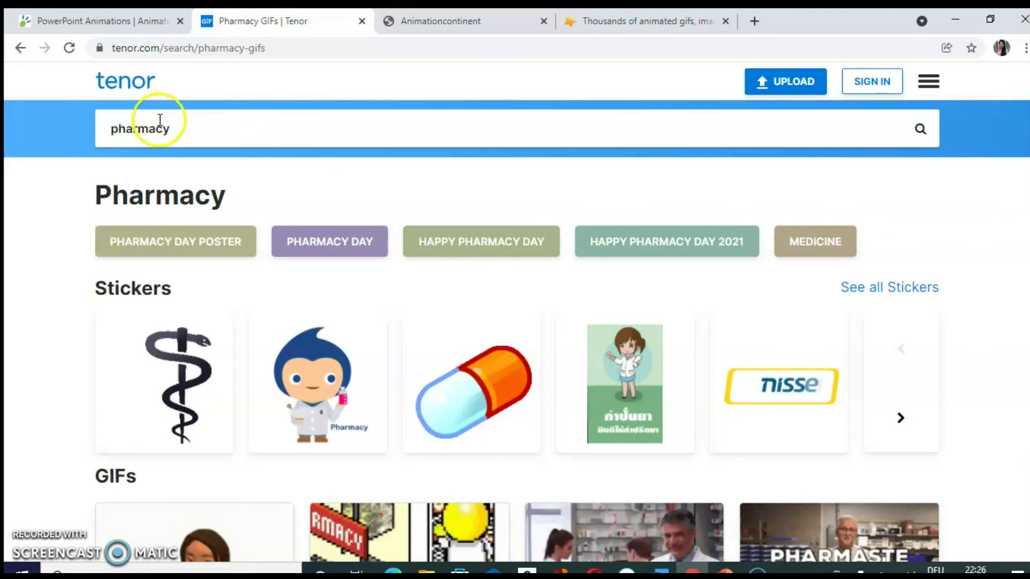
Step: Copy the cartoon doctor-with-pill-bottles GIF from Tenor's pharmacy results
click(211, 127)
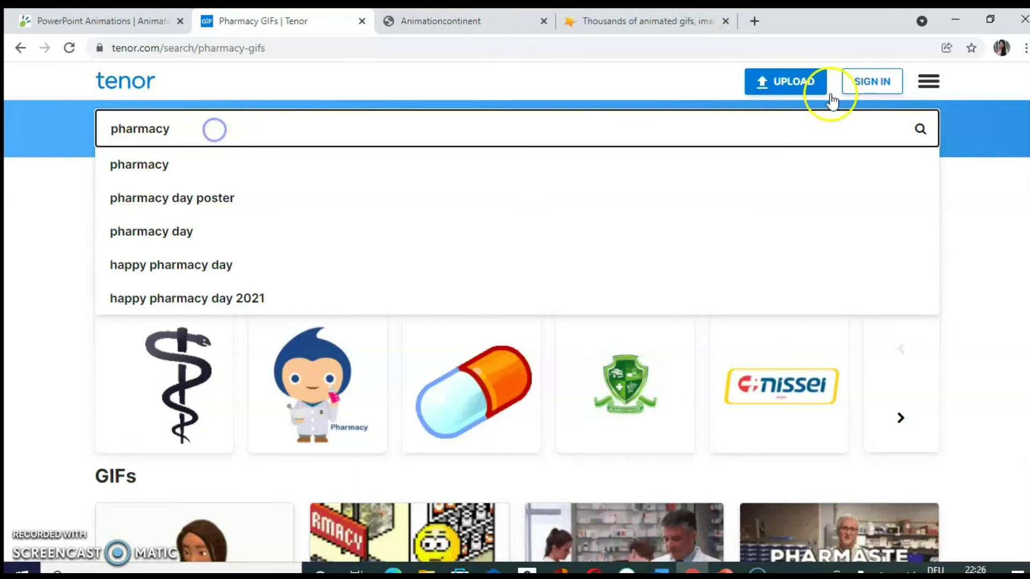
scroll(897, 152, down, 2)
scroll(965, 139, up, 1)
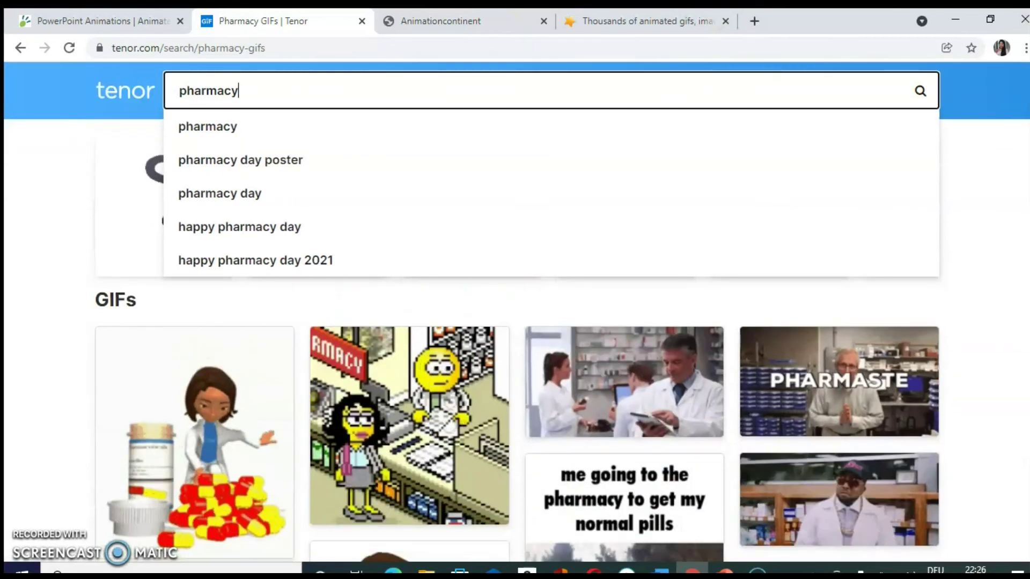
click(980, 137)
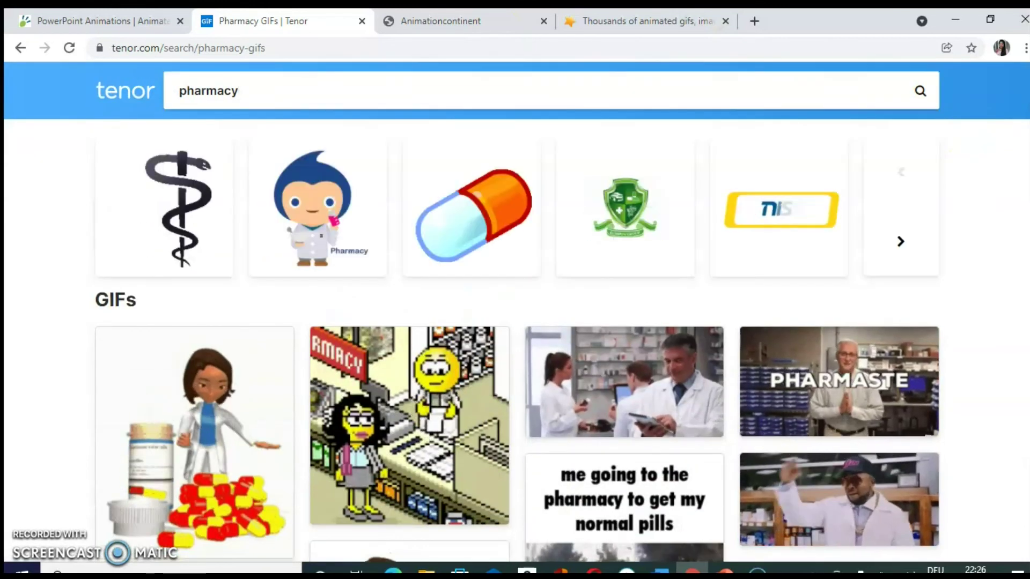
scroll(517, 341, down, 4)
scroll(517, 341, down, 6)
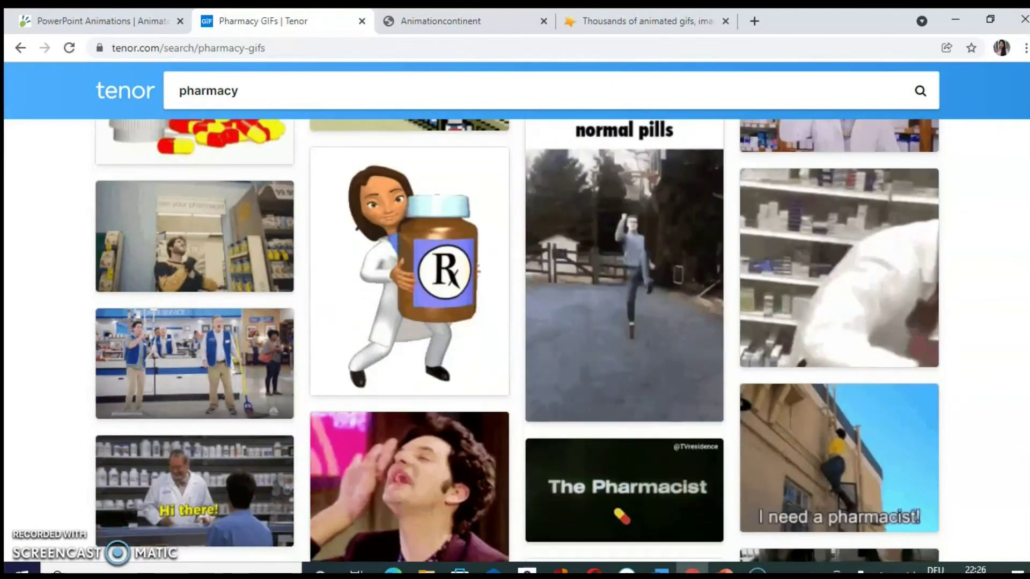
scroll(517, 341, up, 8)
scroll(518, 342, up, 3)
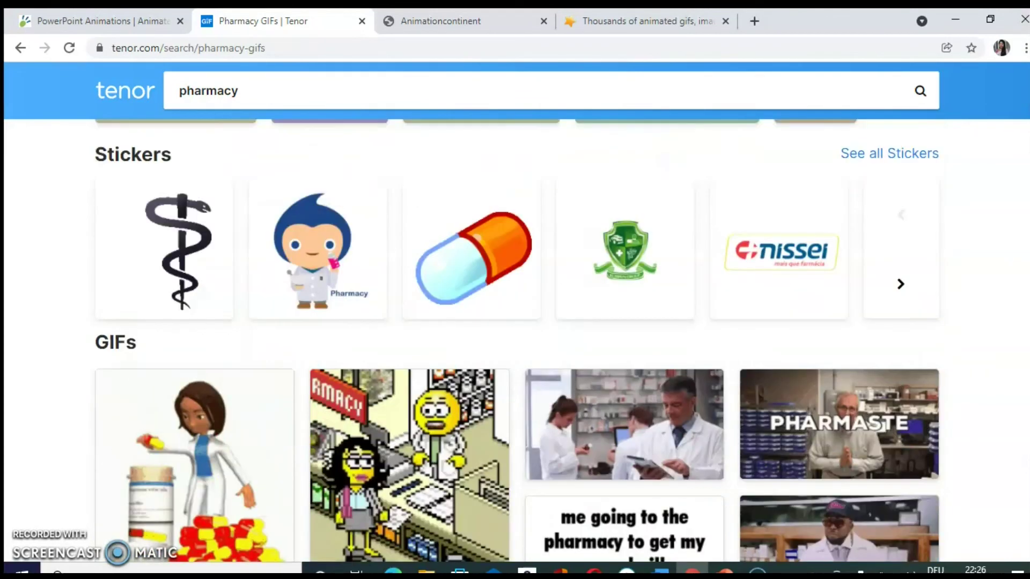
scroll(518, 341, down, 1)
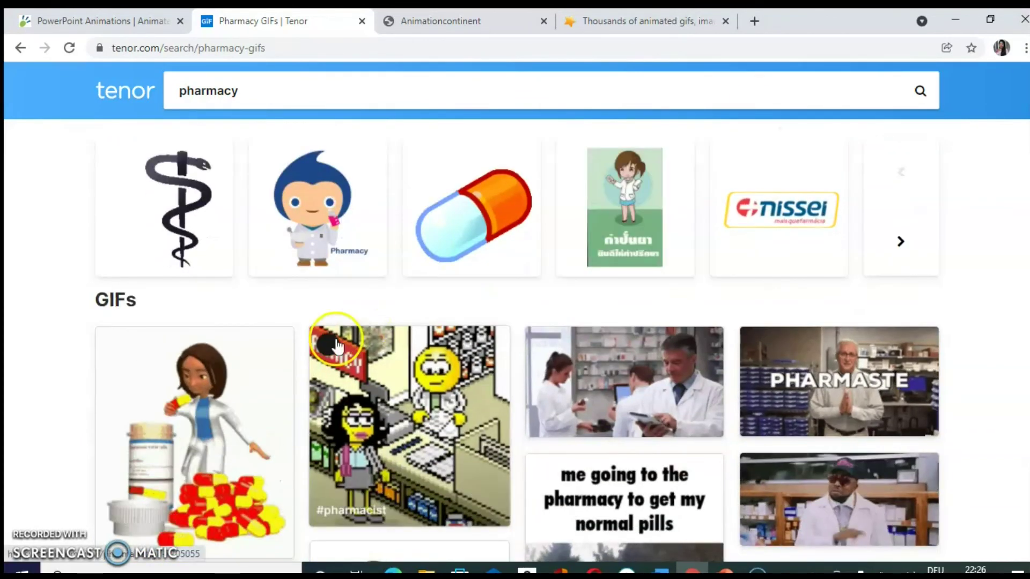
right_click(200, 397)
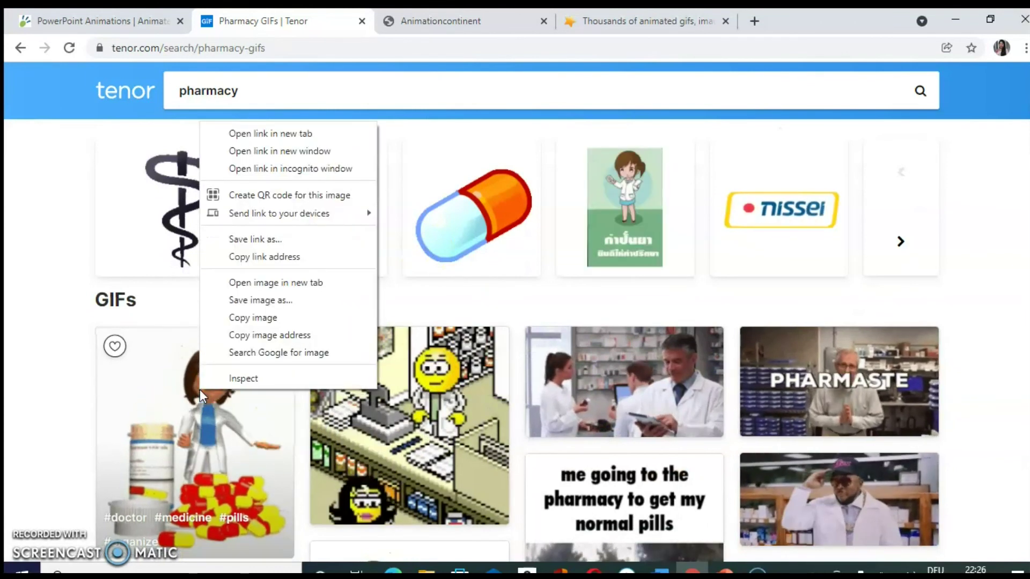
click(246, 321)
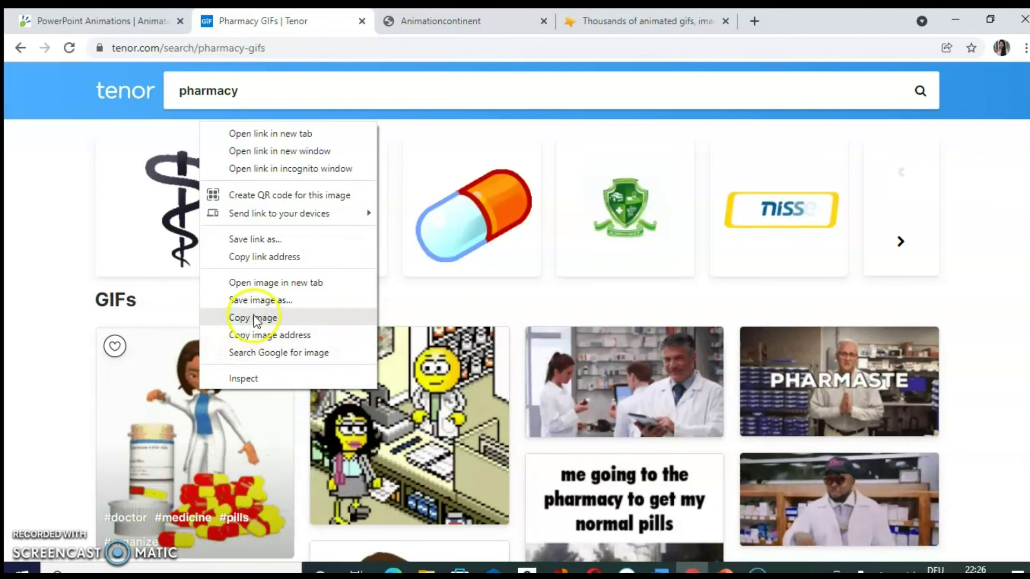
click(256, 321)
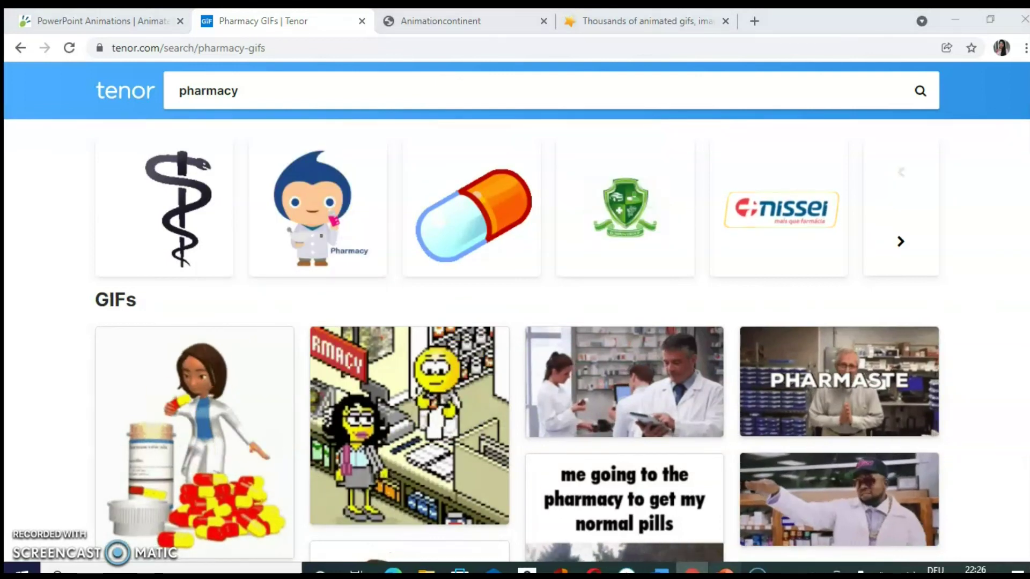
Step: Move the doctor GIF to the slide's lower left
key(alt+Tab)
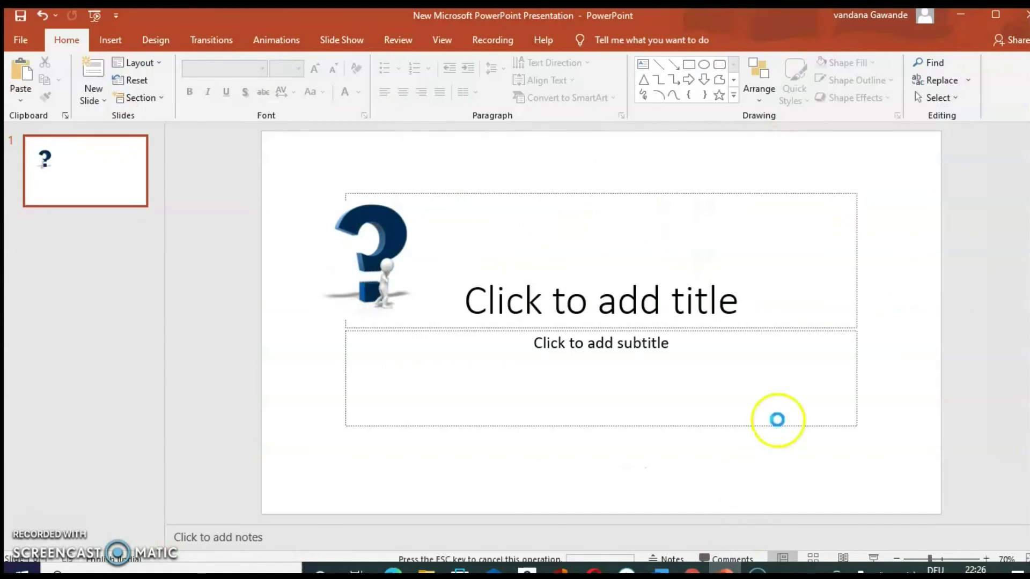
drag(628, 326, 444, 404)
click(890, 385)
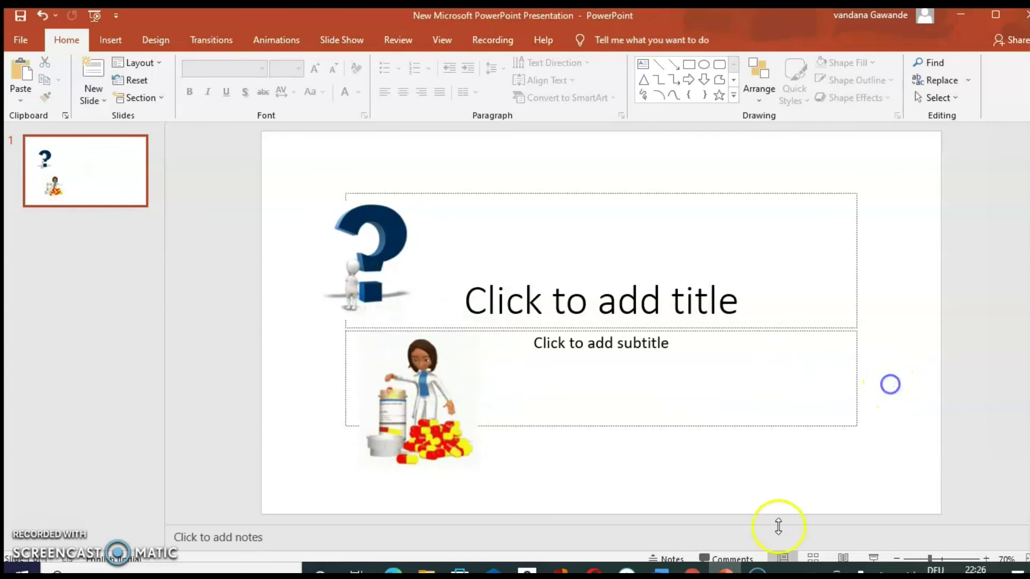
Step: Copy Tenor's blue Pharmacy mascot sticker, paste it mid-slide, then go to Animationcontinent
key(alt+Tab)
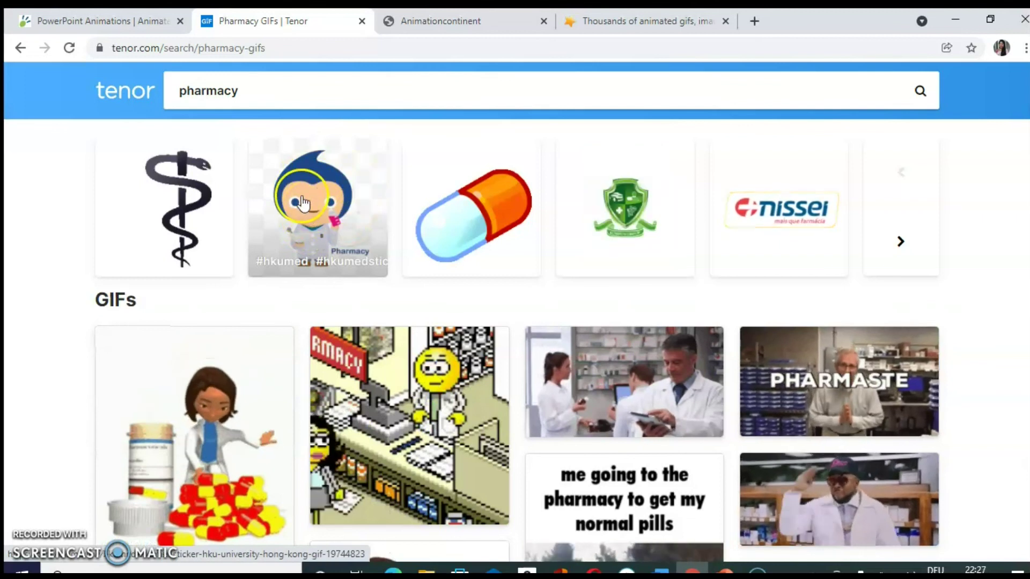
scroll(333, 260, up, 2)
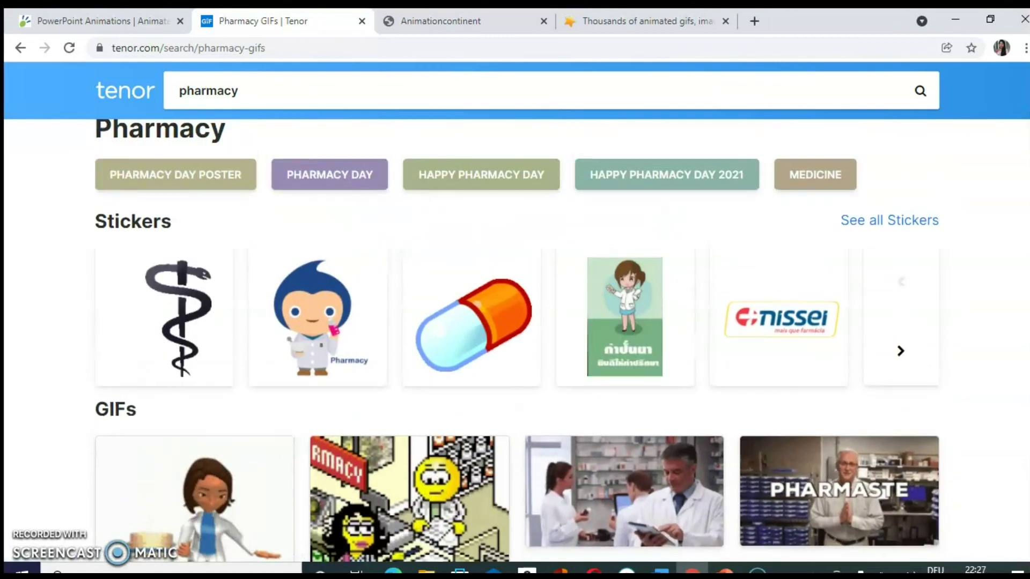
right_click(289, 324)
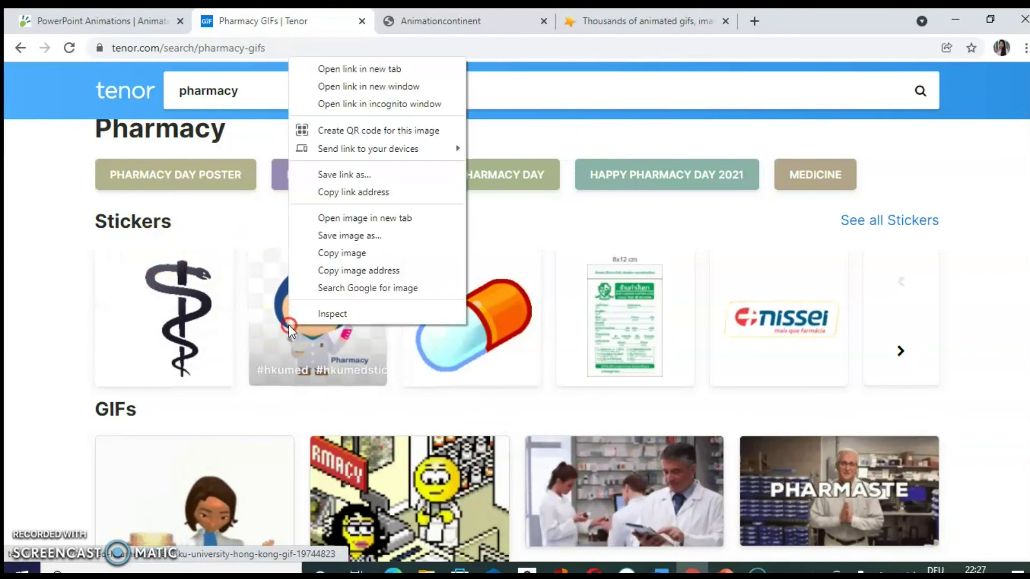
click(329, 253)
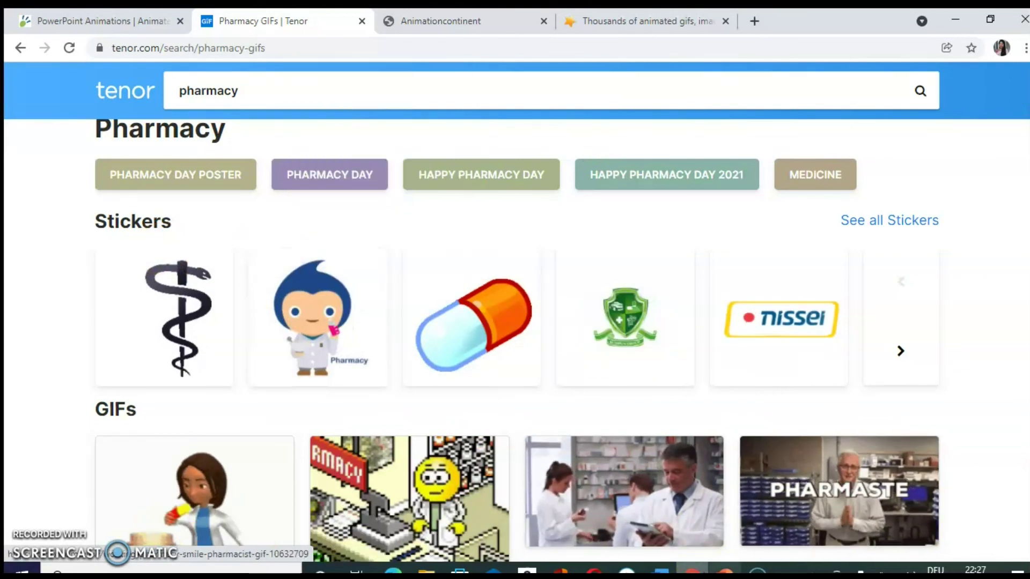
key(alt+Tab)
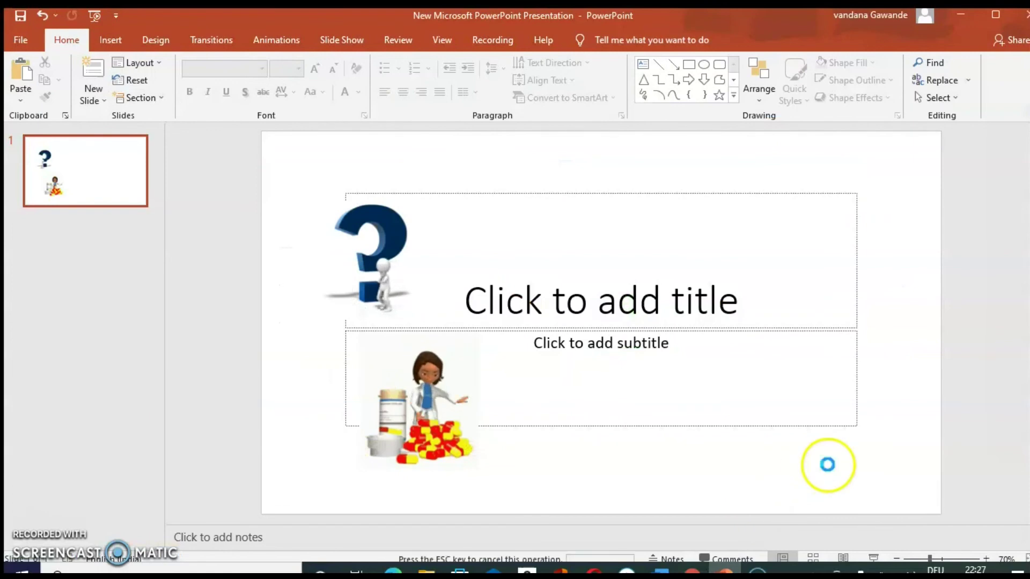
key(ctrl+v)
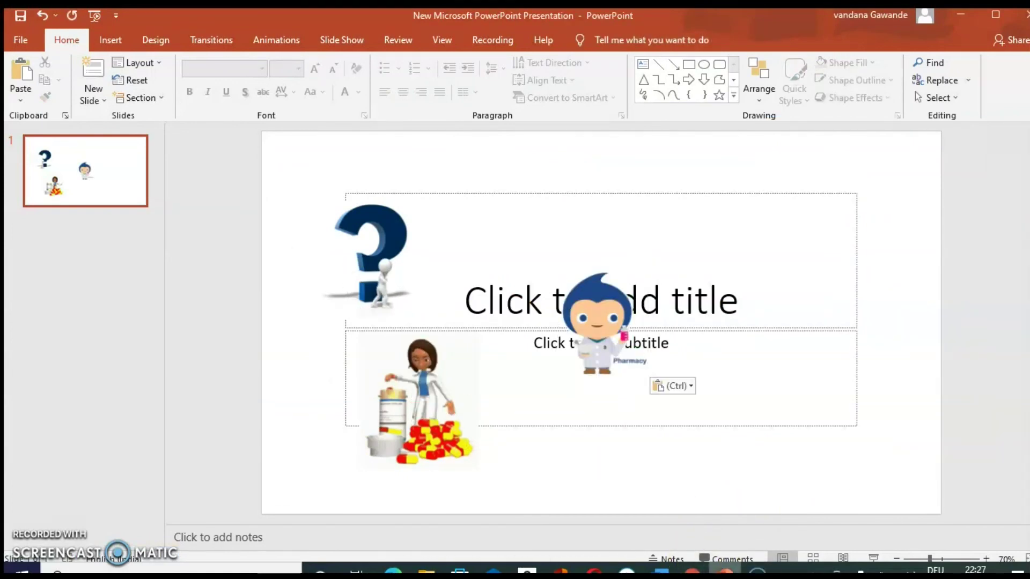
key(alt+Tab)
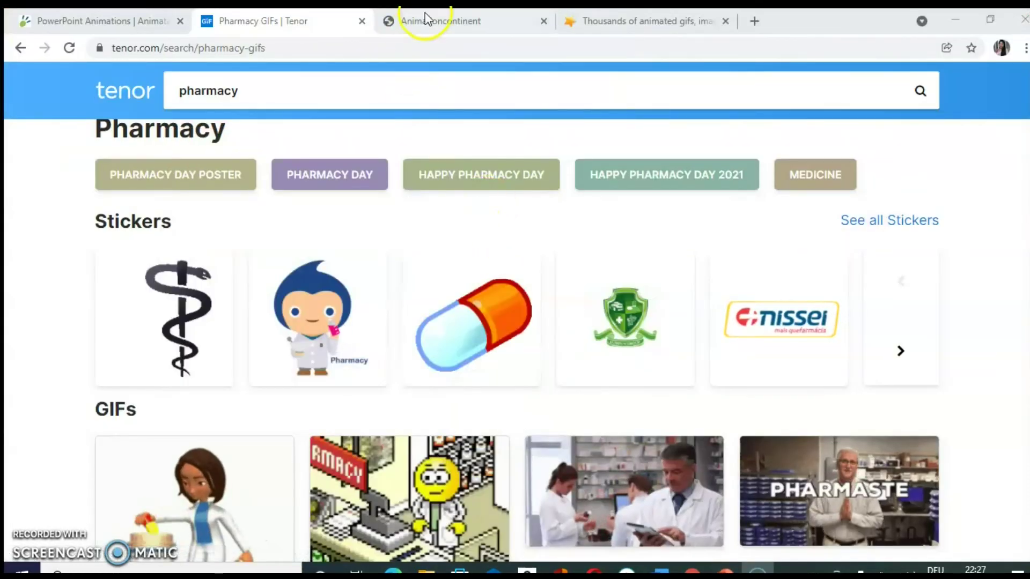
click(452, 15)
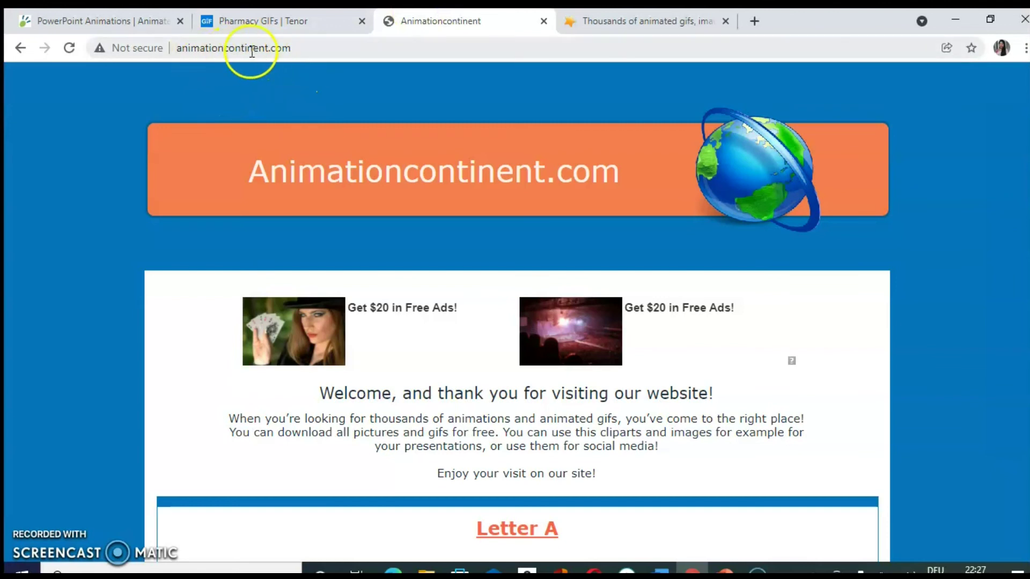
Step: Scroll Animationcontinent's alphabetical category lists to reach the Pharmacist animations page
click(299, 49)
click(310, 71)
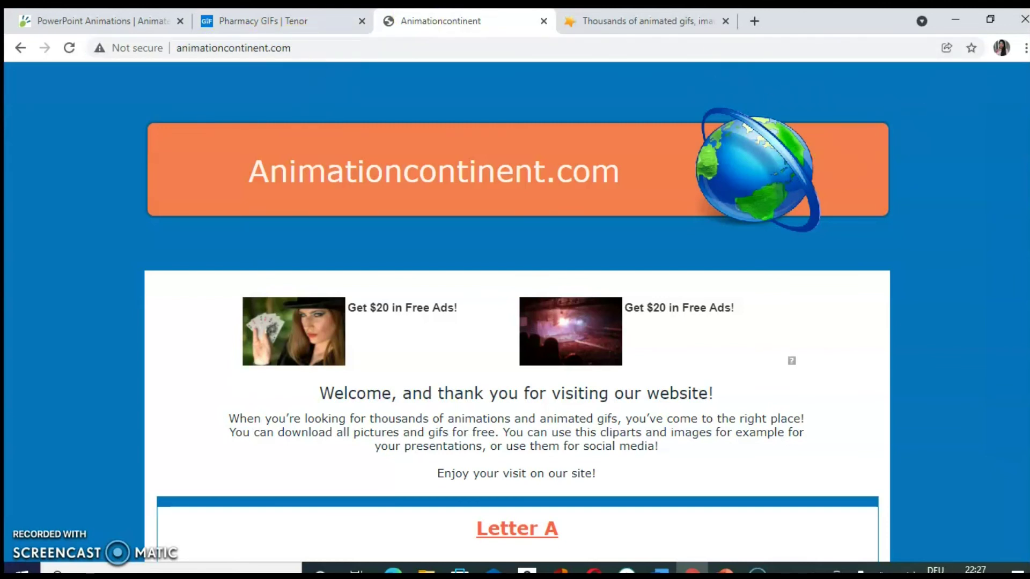
scroll(515, 321, down, 3)
scroll(514, 322, down, 7)
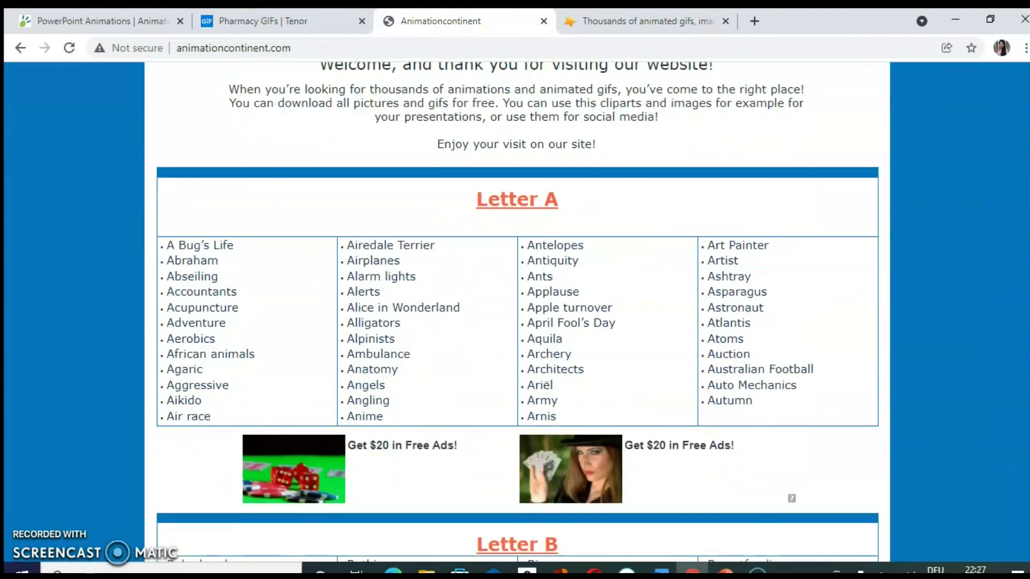
scroll(515, 322, down, 20)
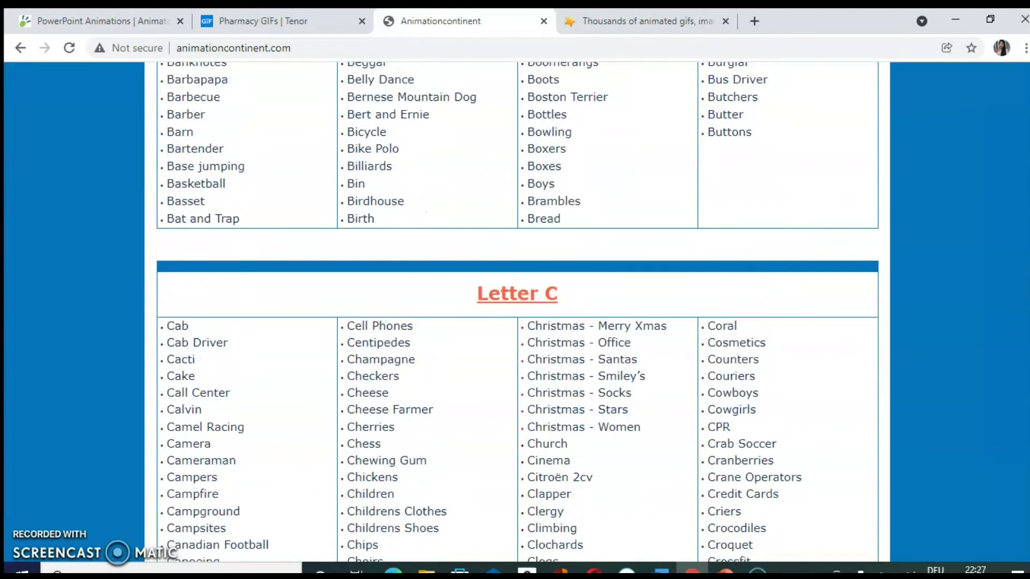
scroll(515, 322, down, 20)
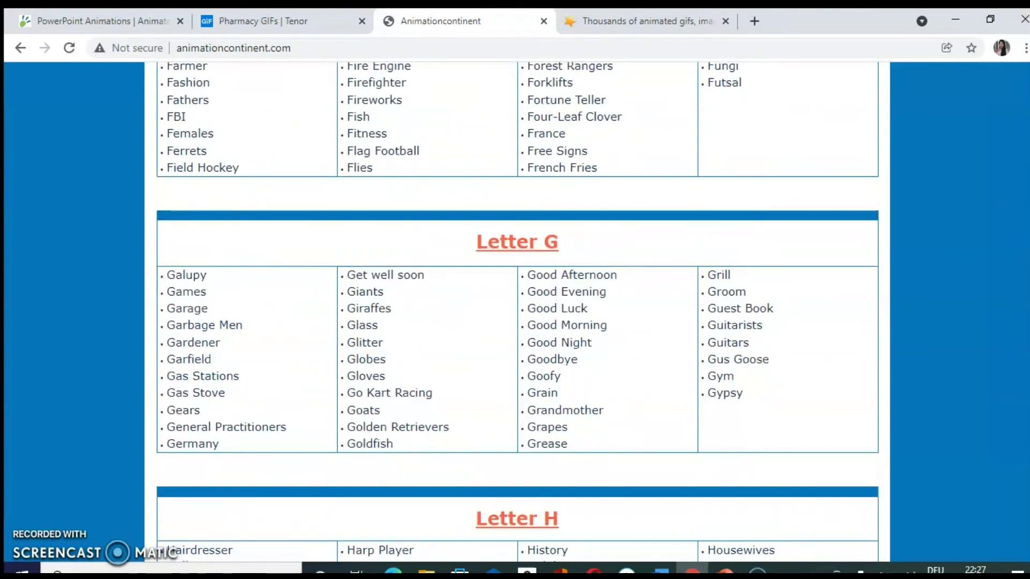
scroll(515, 322, down, 20)
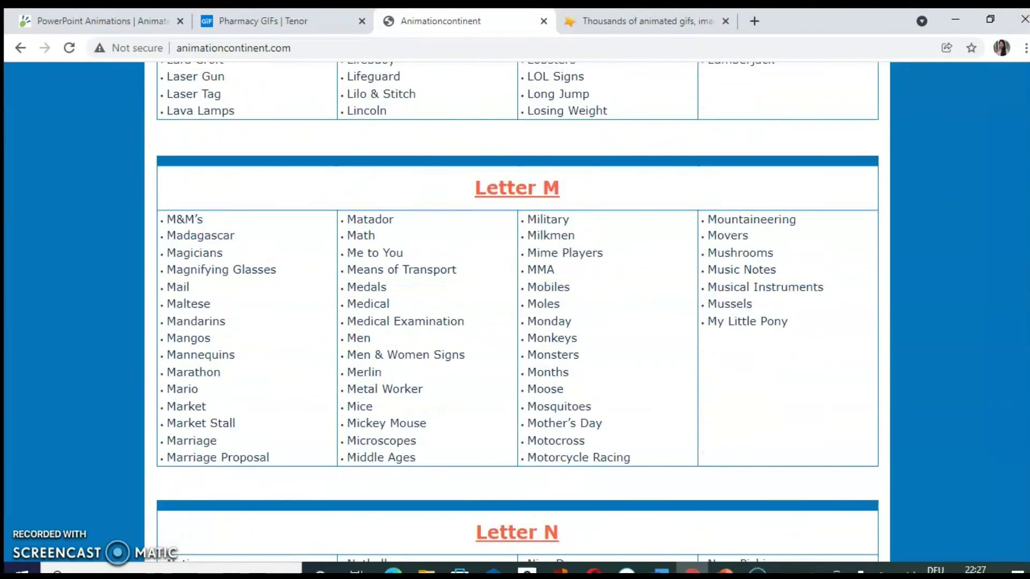
scroll(515, 322, down, 4)
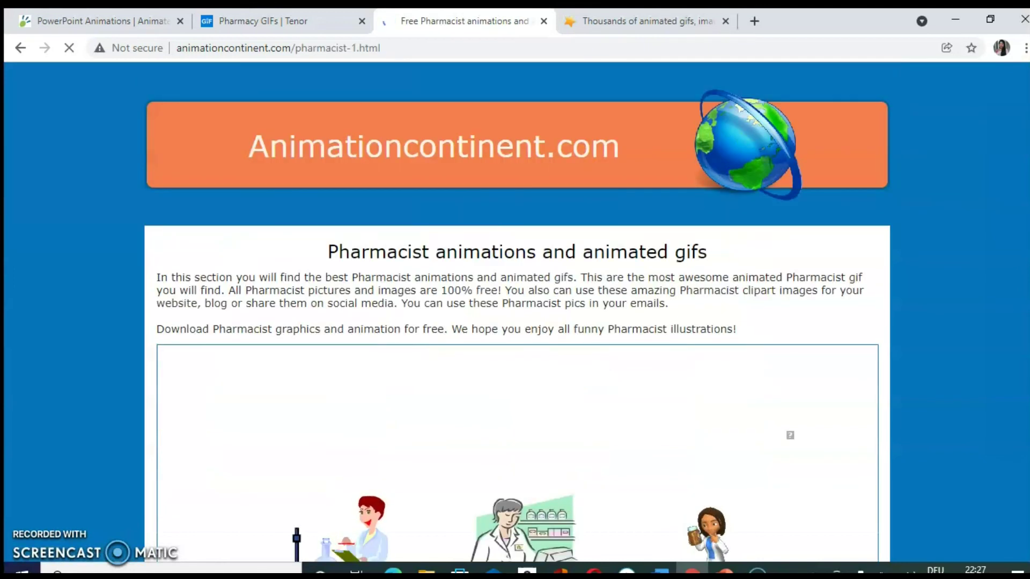
Step: Copy the animated pharmacist working at a lab flask
scroll(517, 311, down, 6)
scroll(517, 312, down, 1)
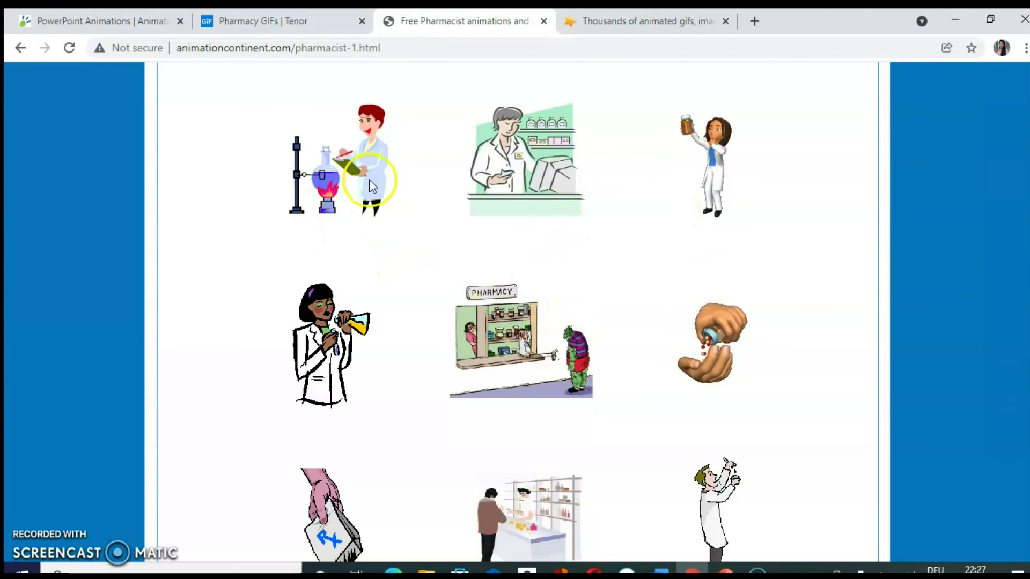
right_click(319, 160)
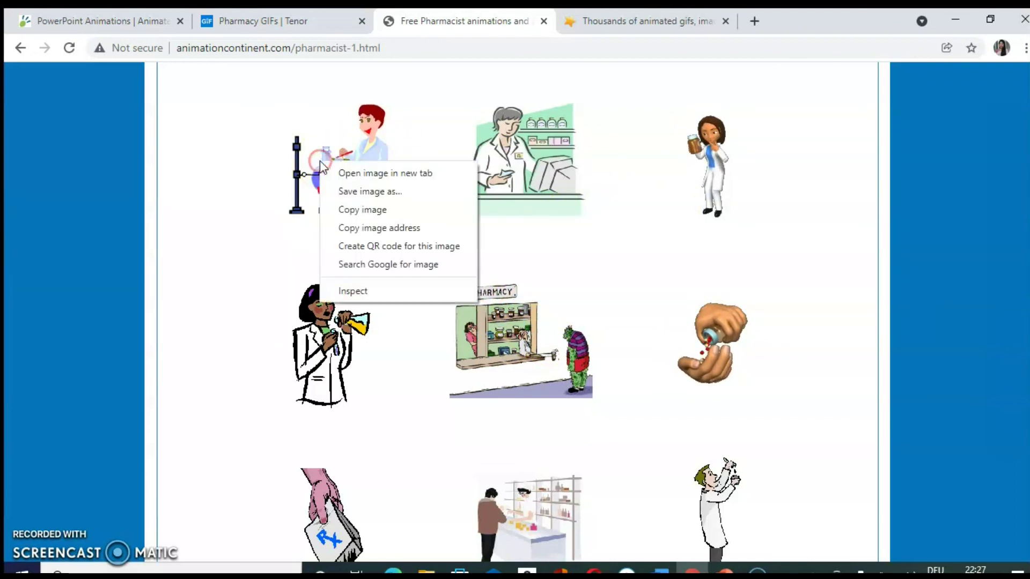
click(369, 210)
Step: Paste the flask pharmacist onto the slide, enlarged at the upper right
key(alt+Tab)
key(ctrl+v)
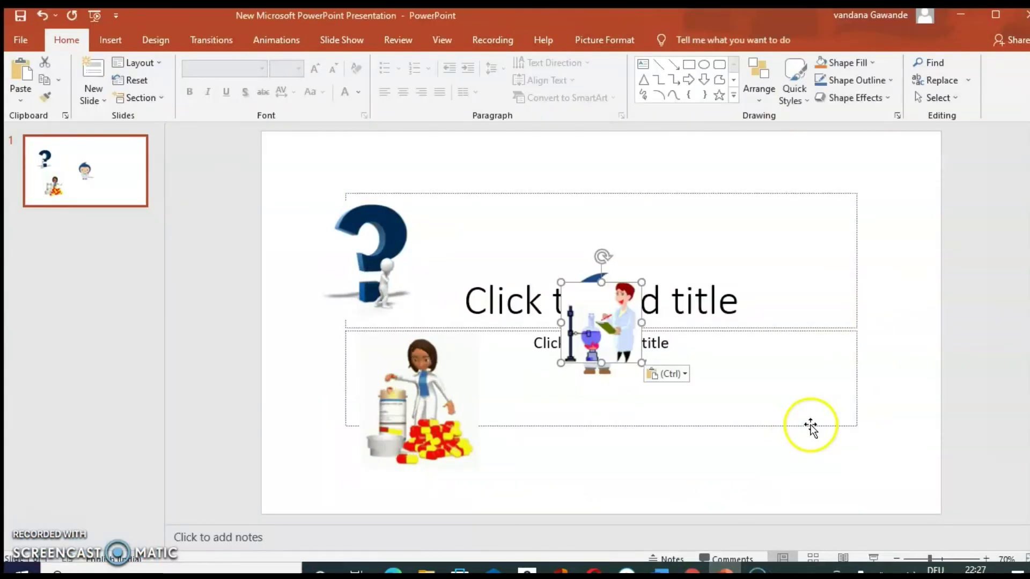
drag(610, 323, 864, 336)
click(881, 401)
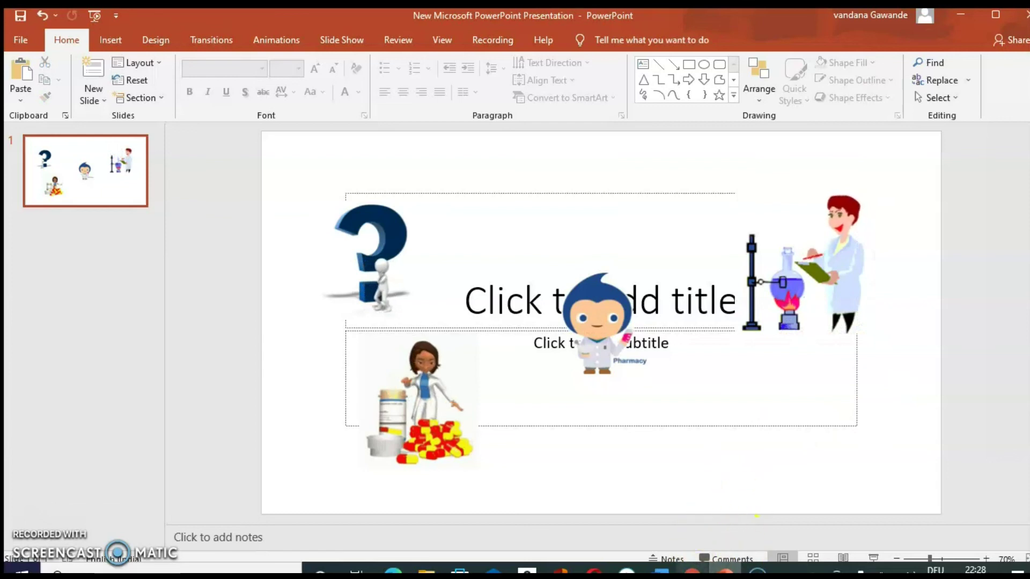
key(alt+Tab)
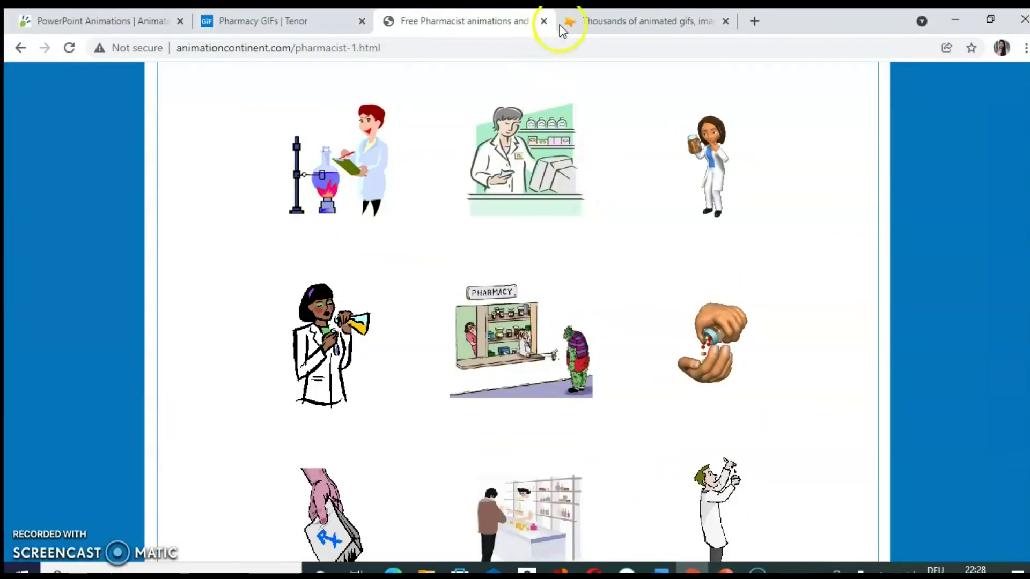
Step: On animatedimages.org, open the Thank you category from Popular Categories
click(648, 18)
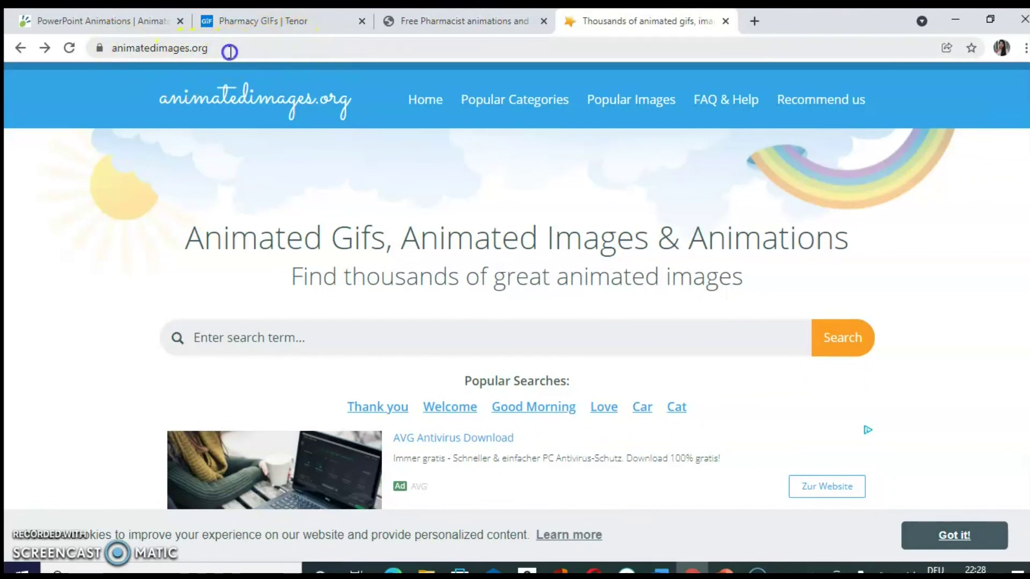
click(229, 51)
click(350, 168)
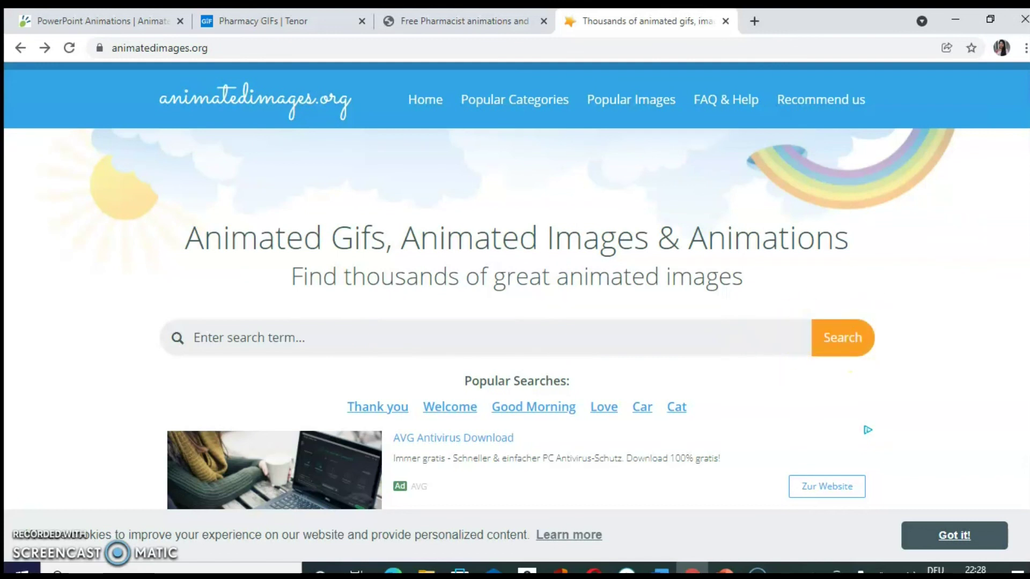
scroll(515, 322, down, 15)
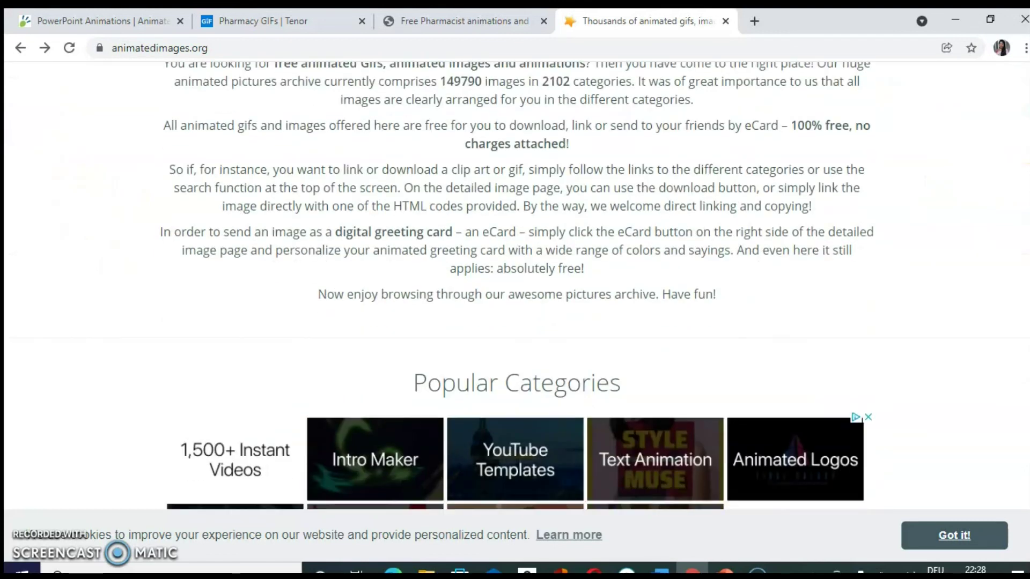
scroll(875, 160, down, 6)
scroll(875, 160, up, 2)
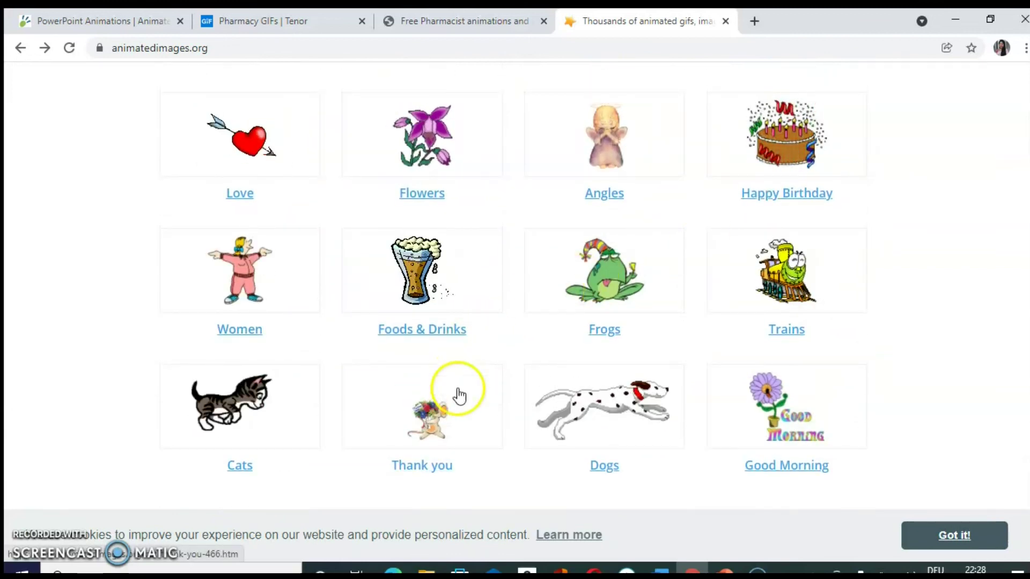
click(427, 444)
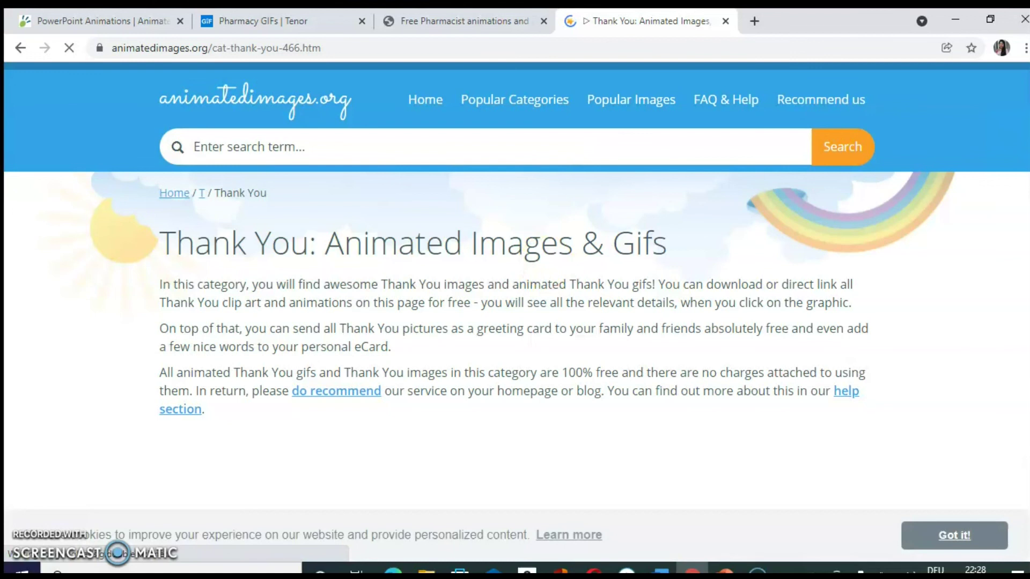
Step: Open the red-feather thank-you animation's own page and copy the Thankyou image
scroll(515, 322, down, 6)
scroll(537, 197, down, 3)
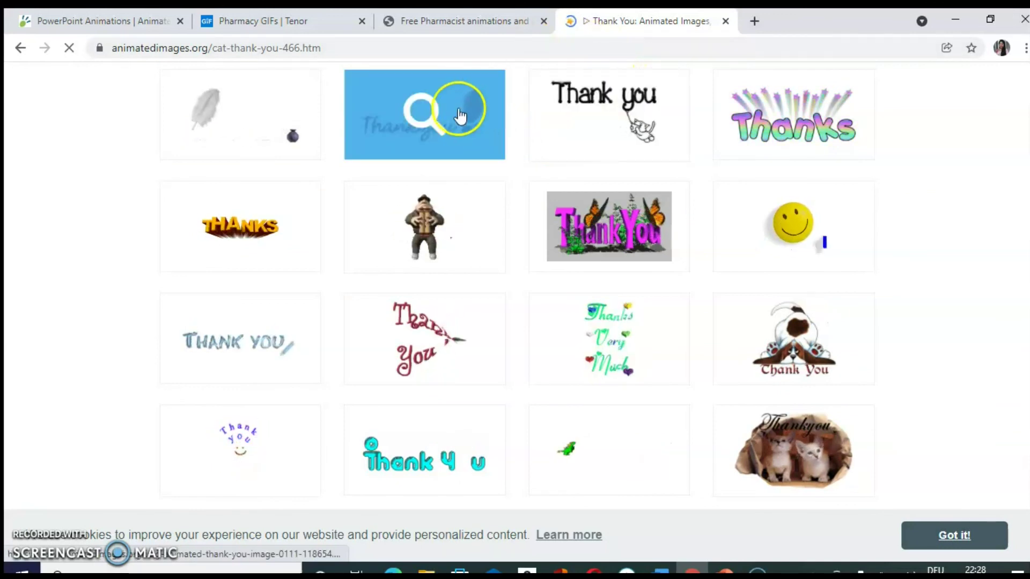
right_click(463, 110)
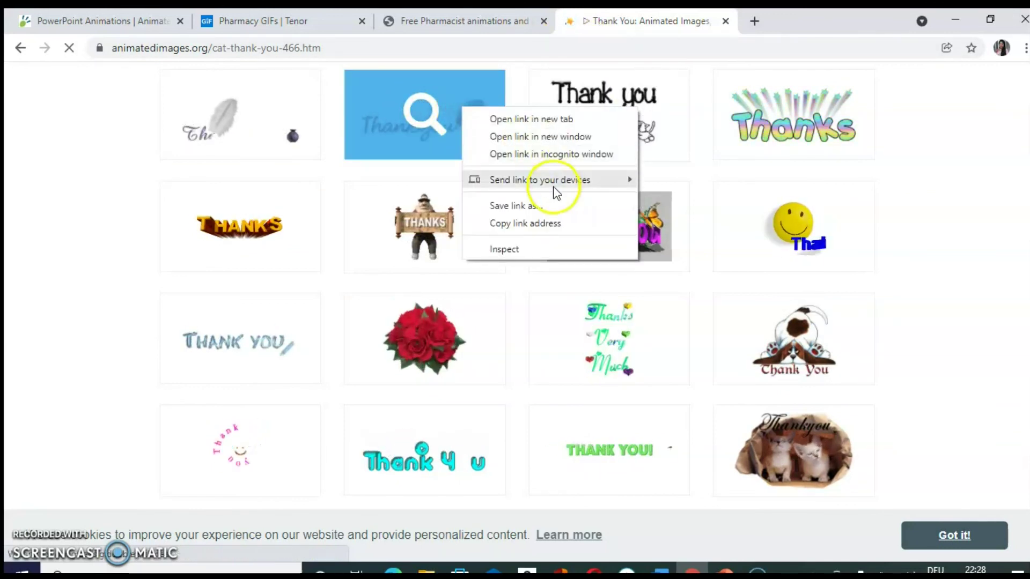
mouse_move(516, 181)
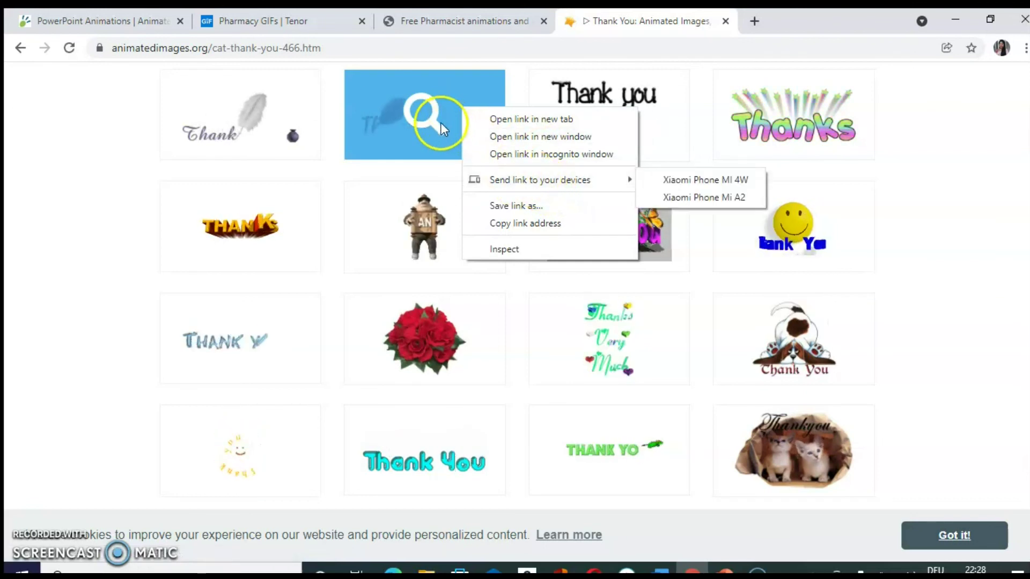
click(398, 119)
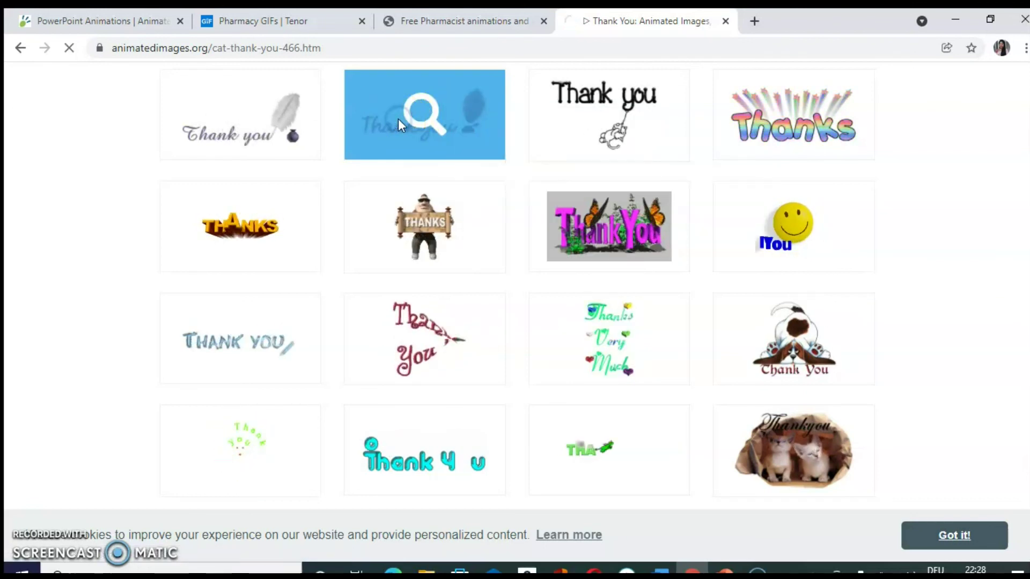
click(398, 123)
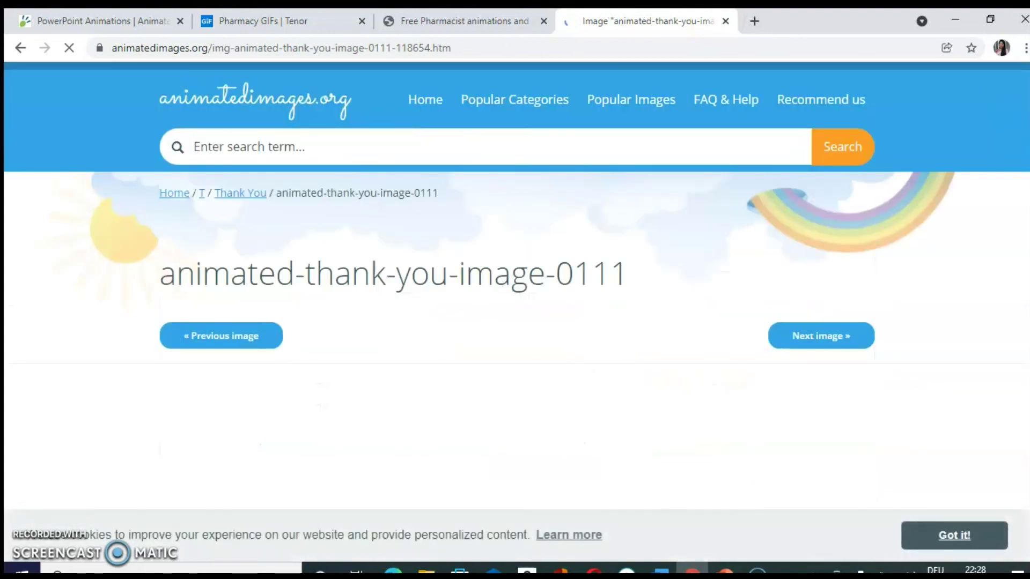
scroll(515, 316, down, 8)
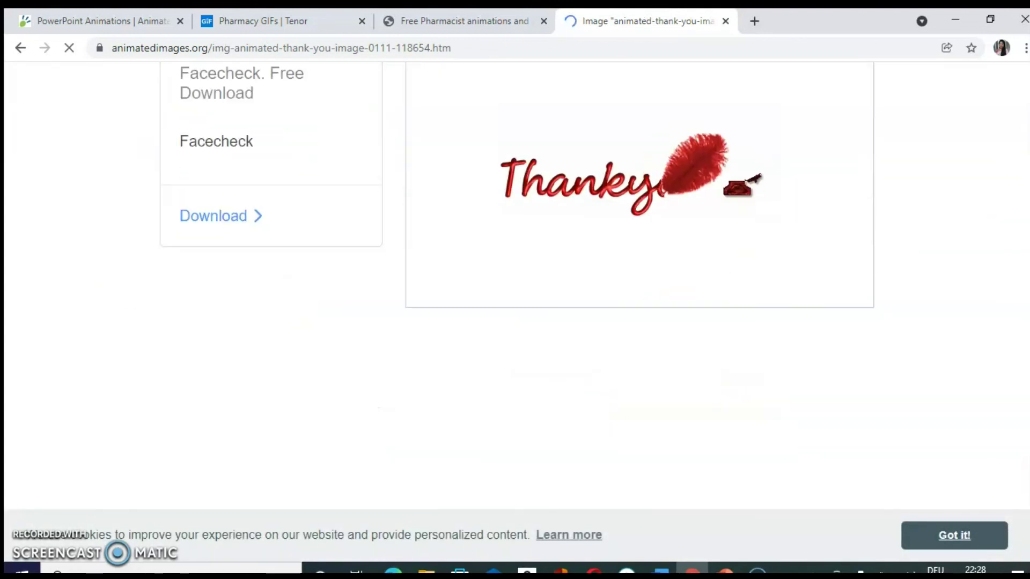
right_click(705, 171)
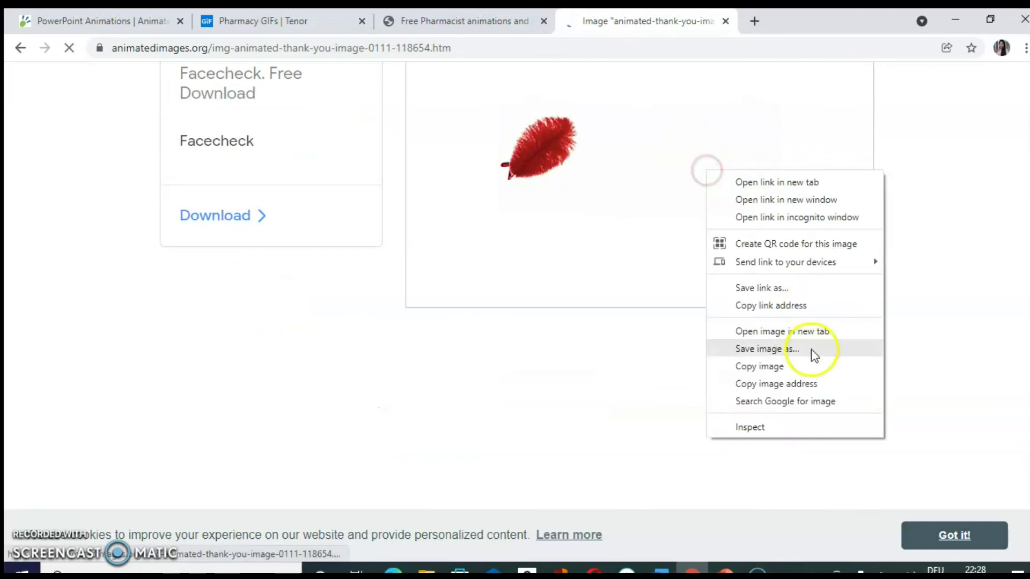
click(766, 367)
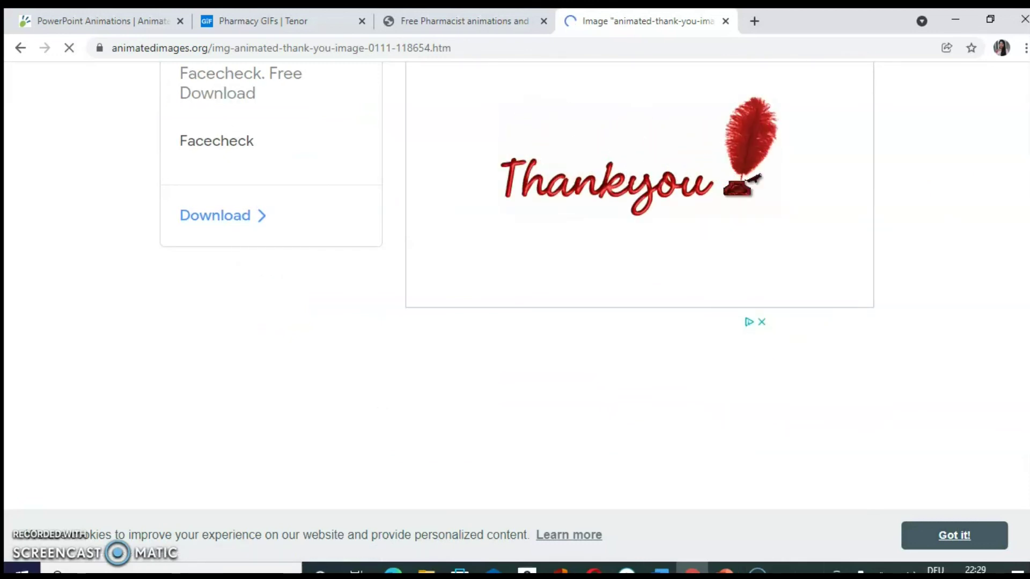
Step: Paste the Thankyou animation at the slide's lower right and start the slide show
key(alt+Tab)
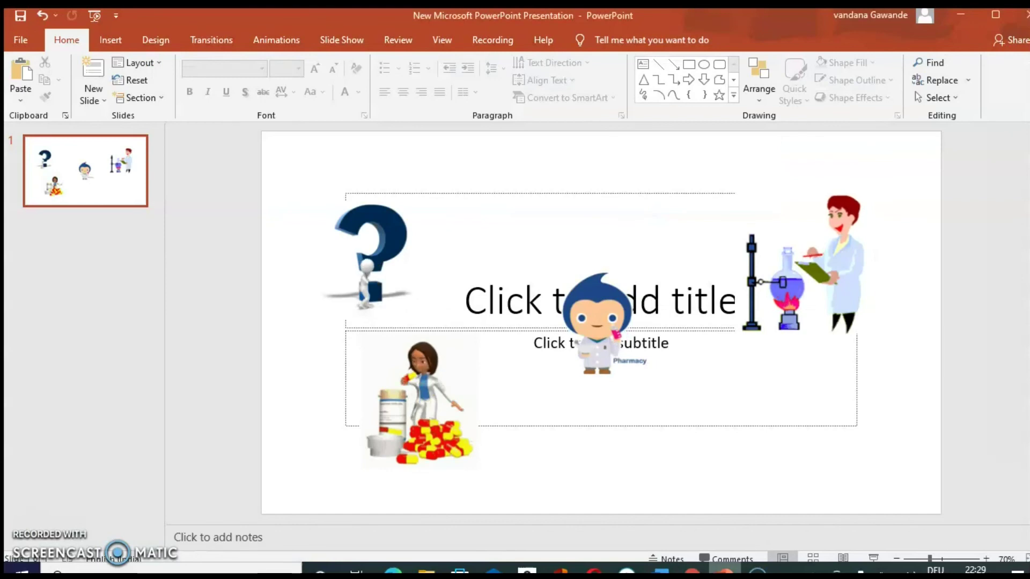
key(ctrl+v)
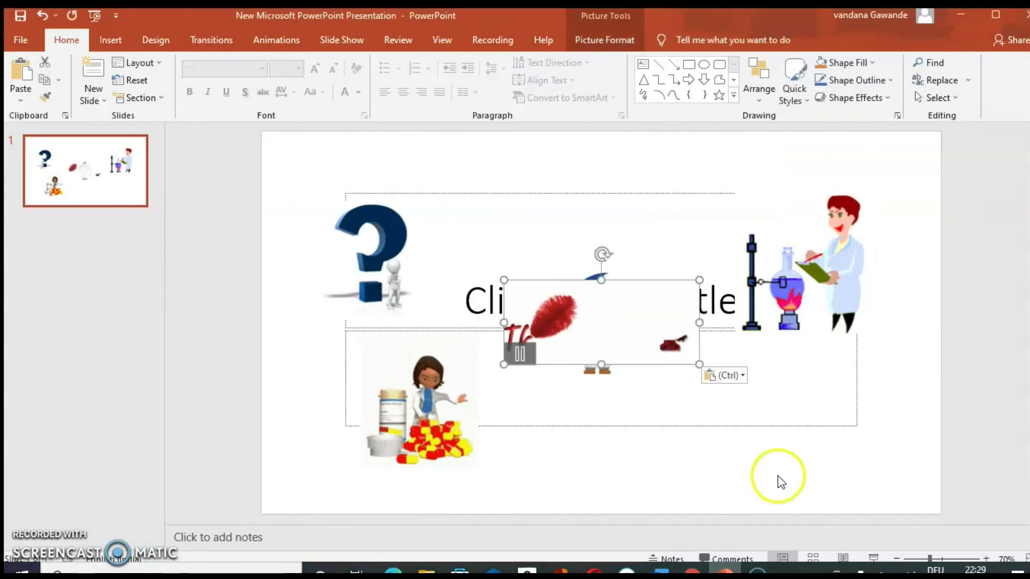
drag(634, 343, 791, 437)
click(891, 474)
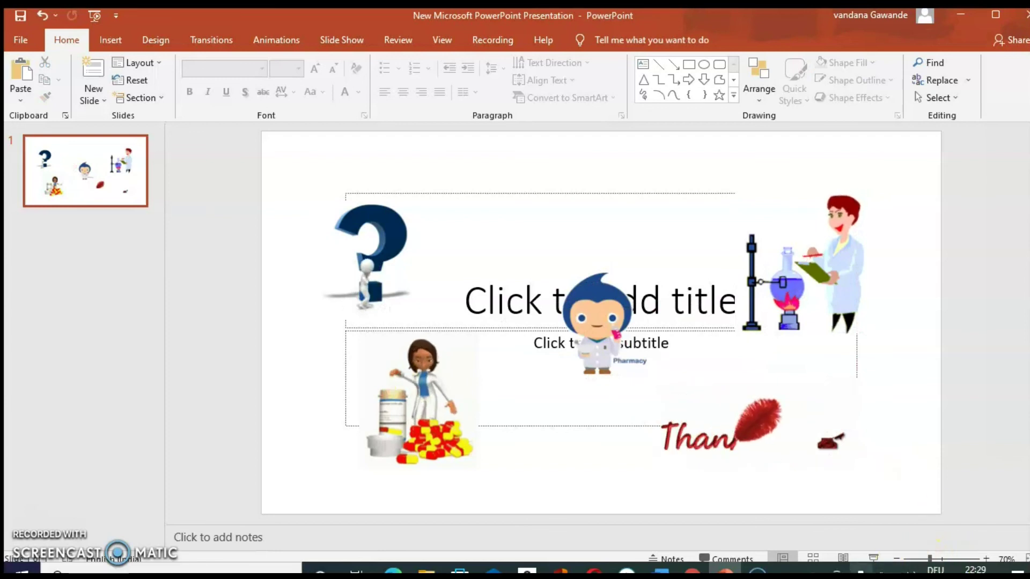
click(874, 559)
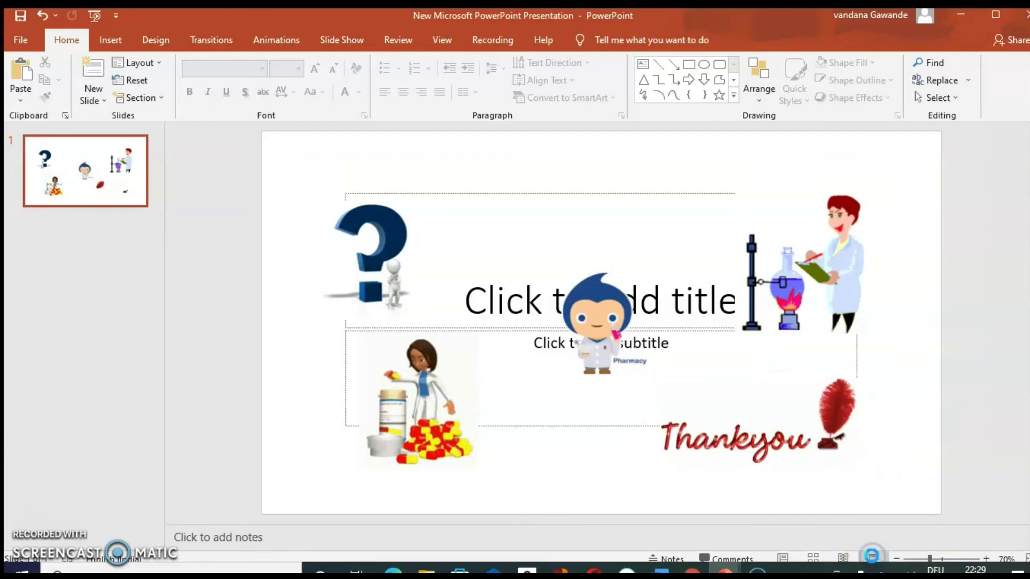